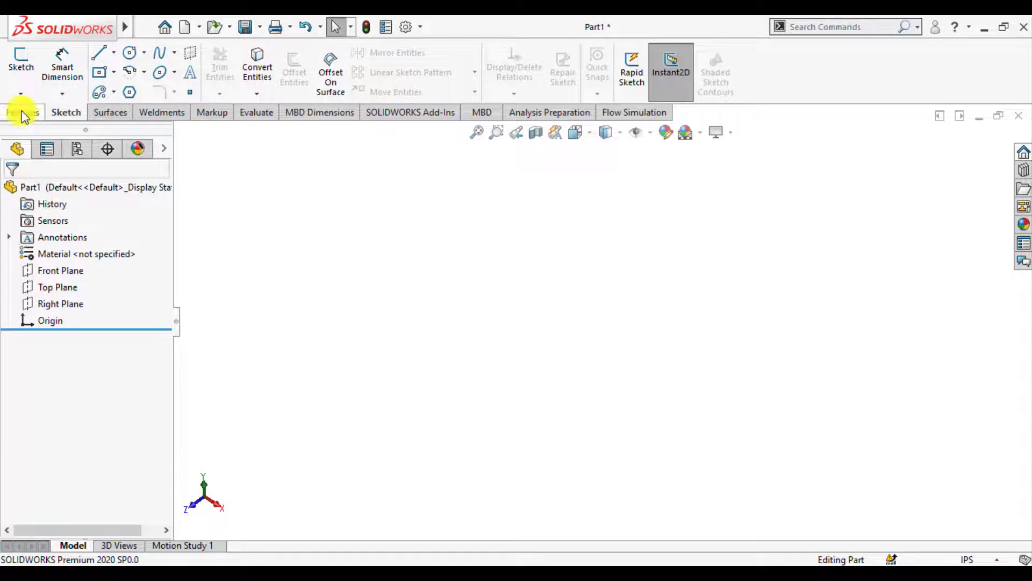
Step: Start a 3D sketch and draw a midpoint line about 67 in long along X, centred on the origin
click(21, 95)
click(36, 129)
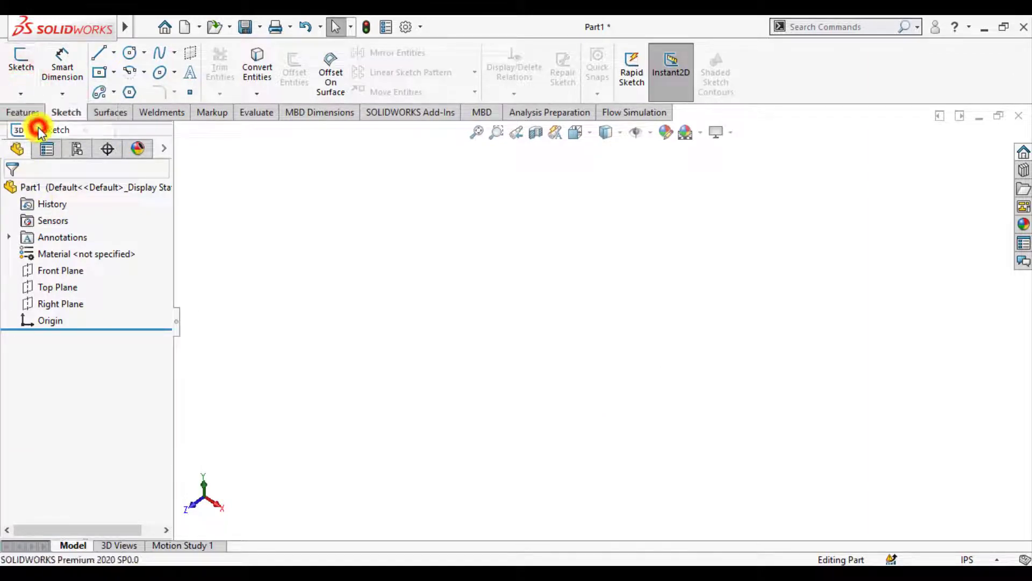
click(113, 52)
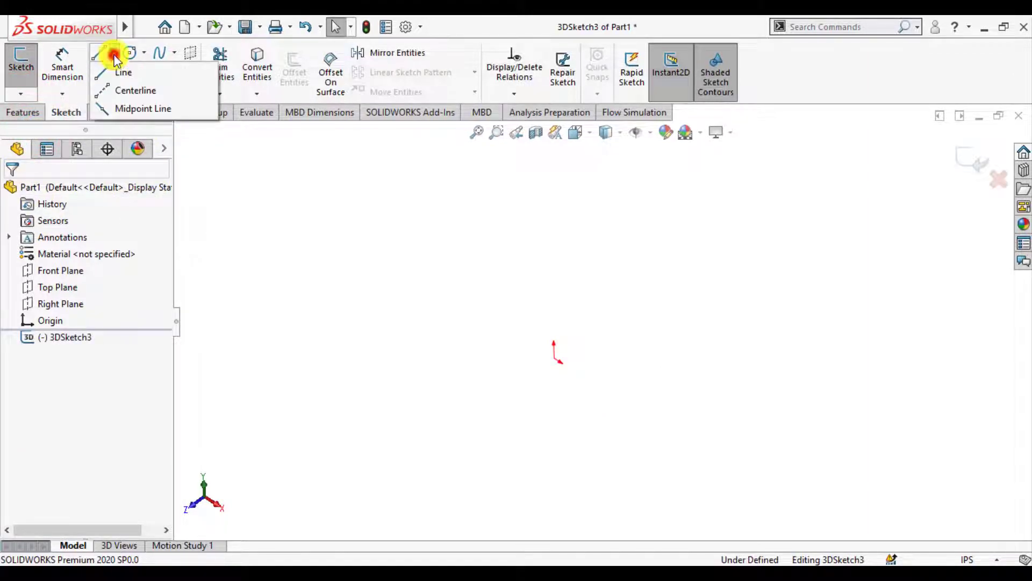
click(125, 102)
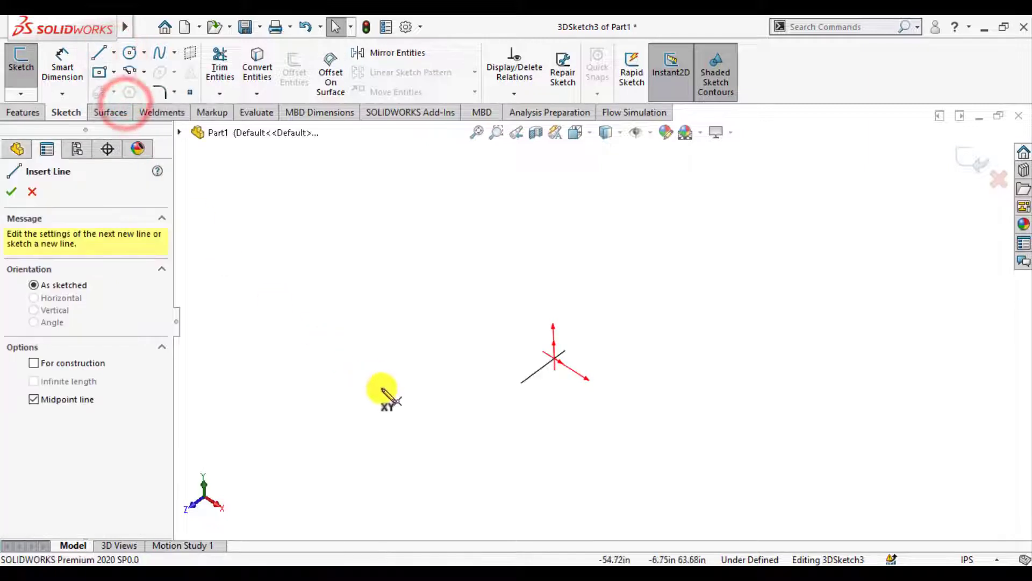
mouse_move(396, 392)
middle_down()
mouse_move(433, 361)
mouse_move(478, 450)
mouse_move(461, 302)
mouse_move(445, 369)
middle_up()
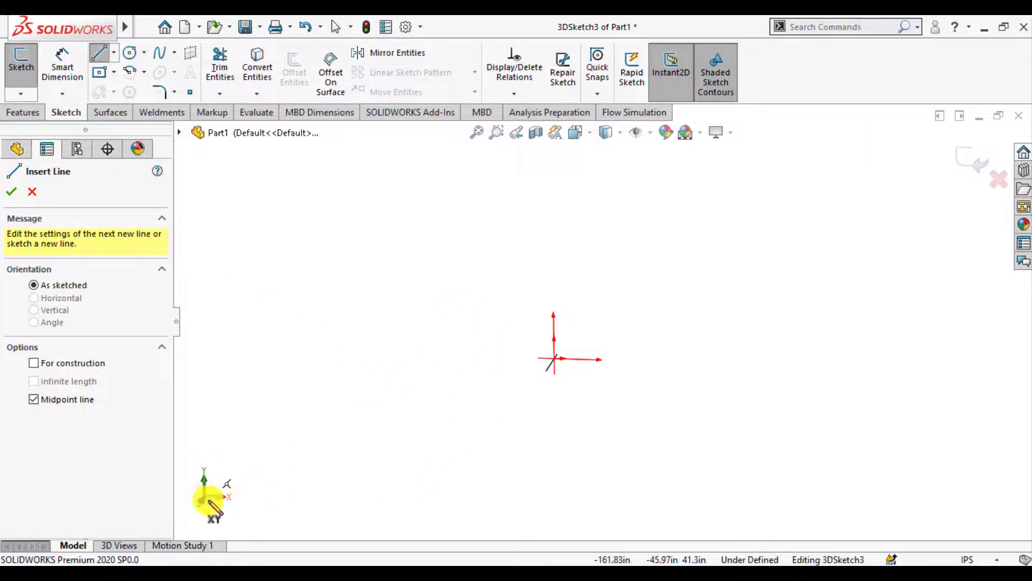
click(556, 358)
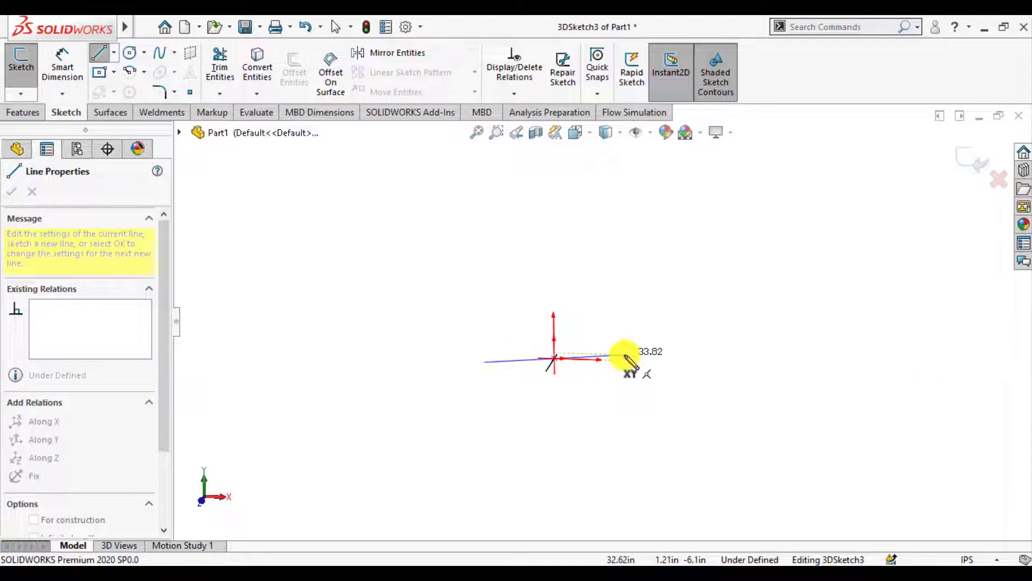
click(624, 359)
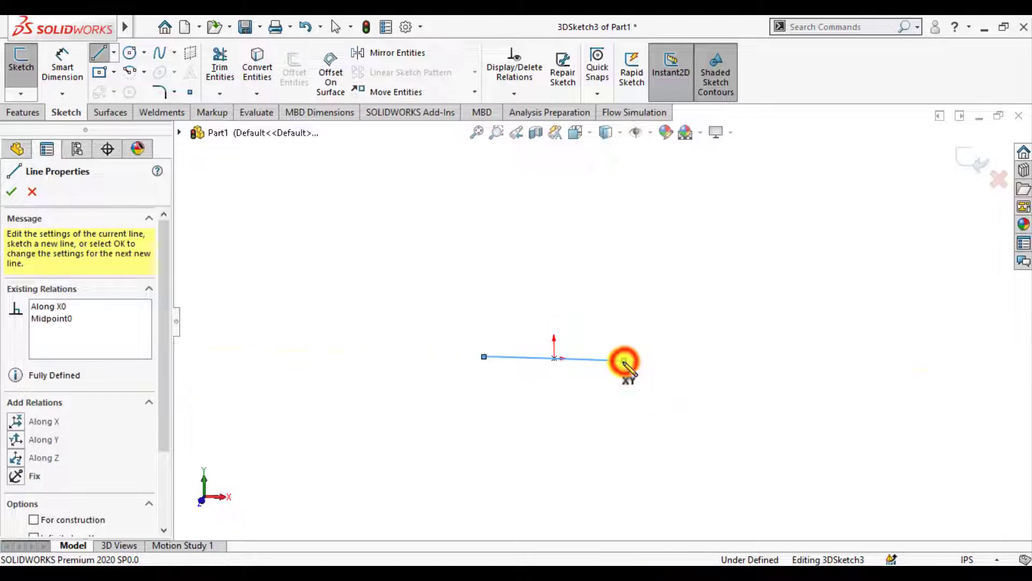
key(Escape)
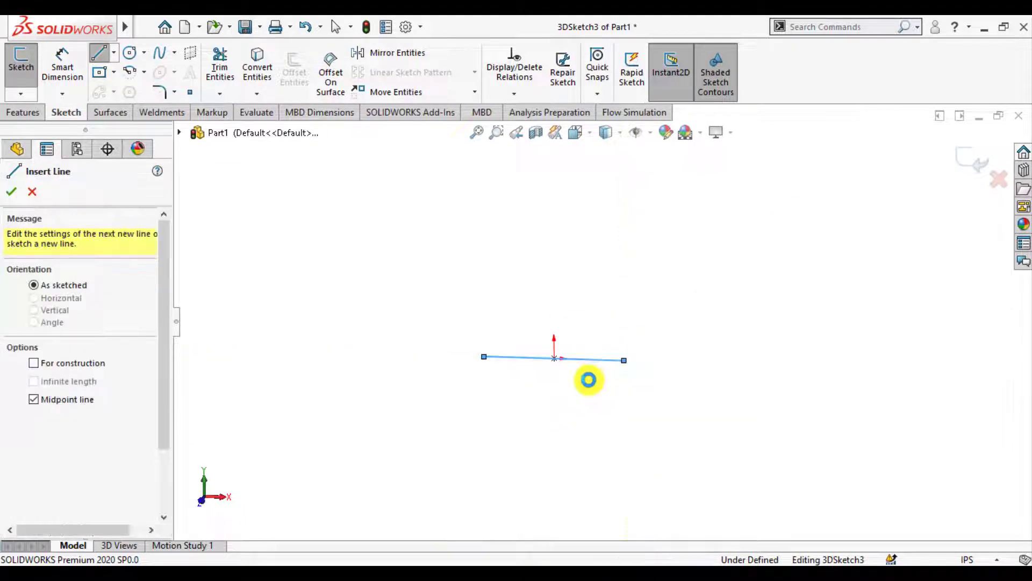
key(Escape)
scroll(570, 380, down, 1)
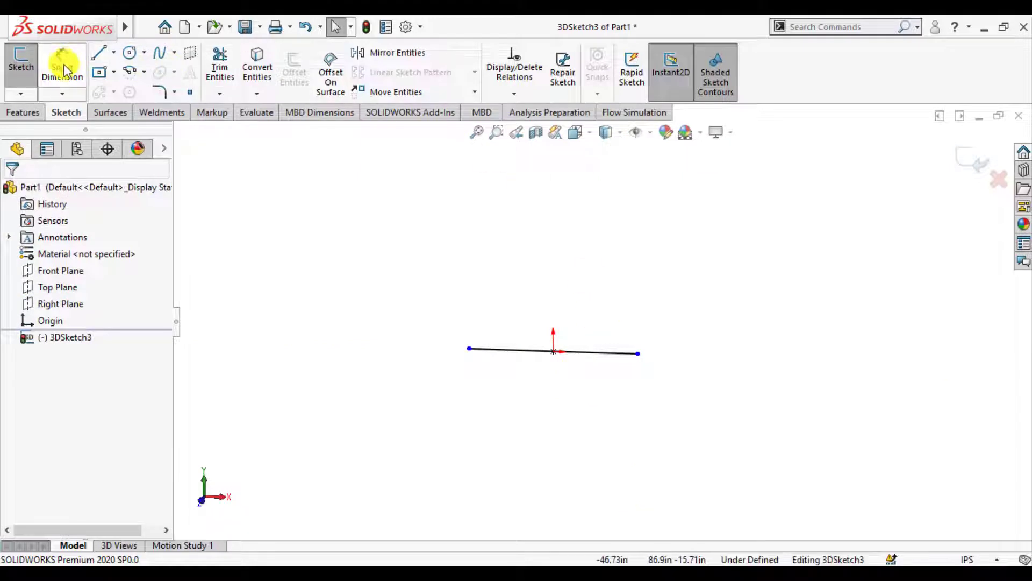
Step: Dimension the length of the line centred on the origin to 78 in
click(502, 351)
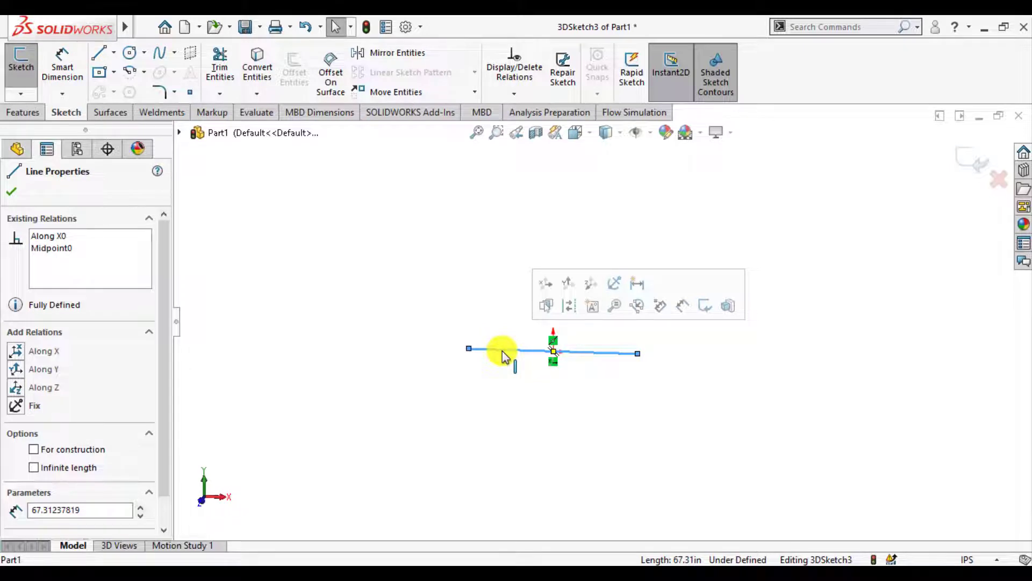
click(12, 192)
click(63, 63)
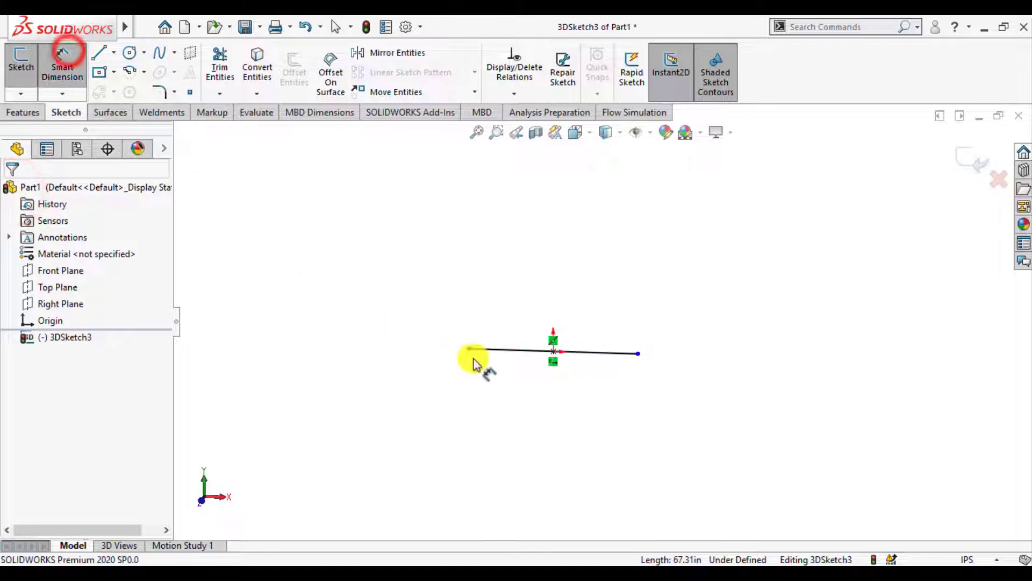
click(513, 359)
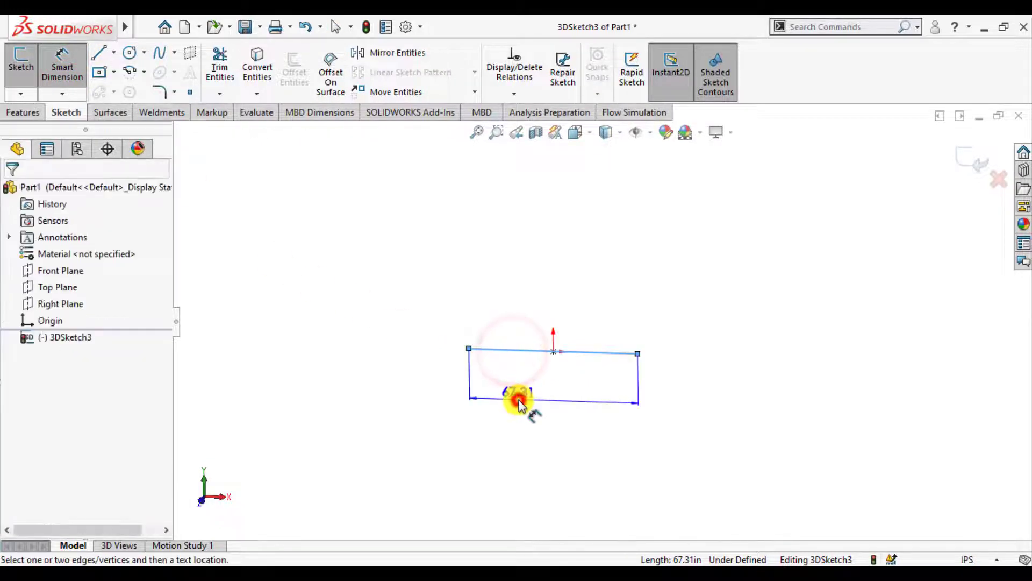
click(520, 401)
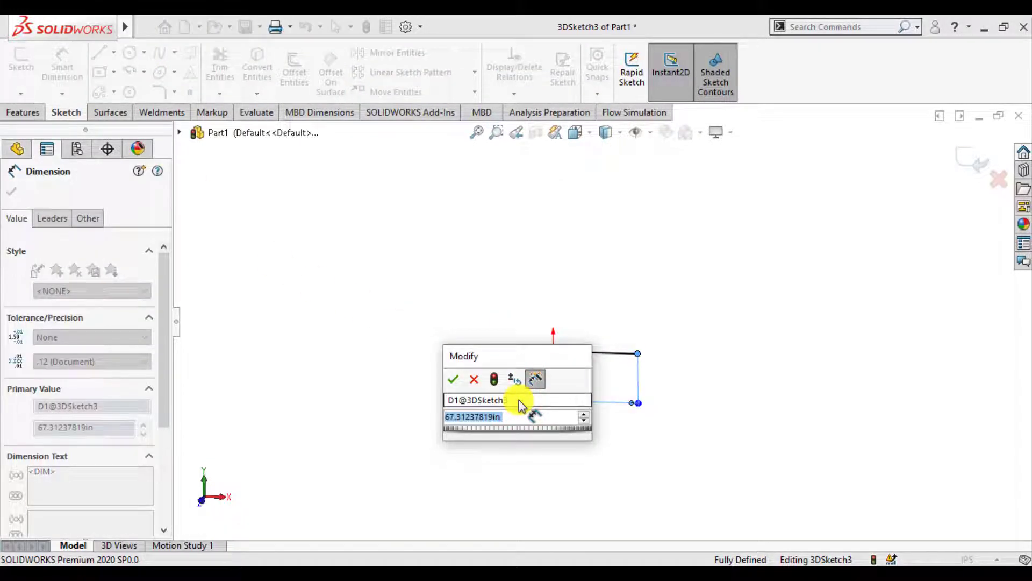
text(78)
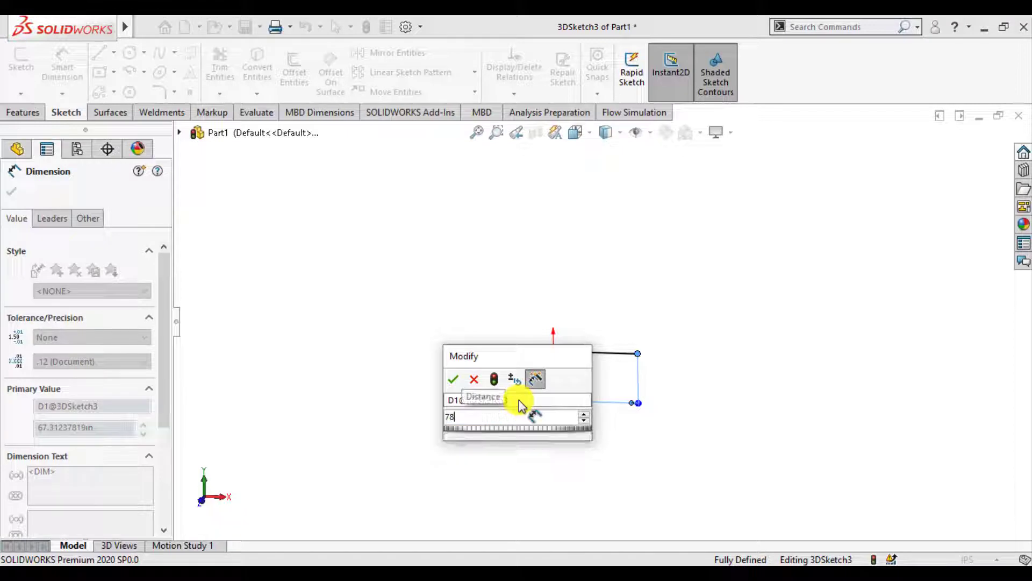
key(Return)
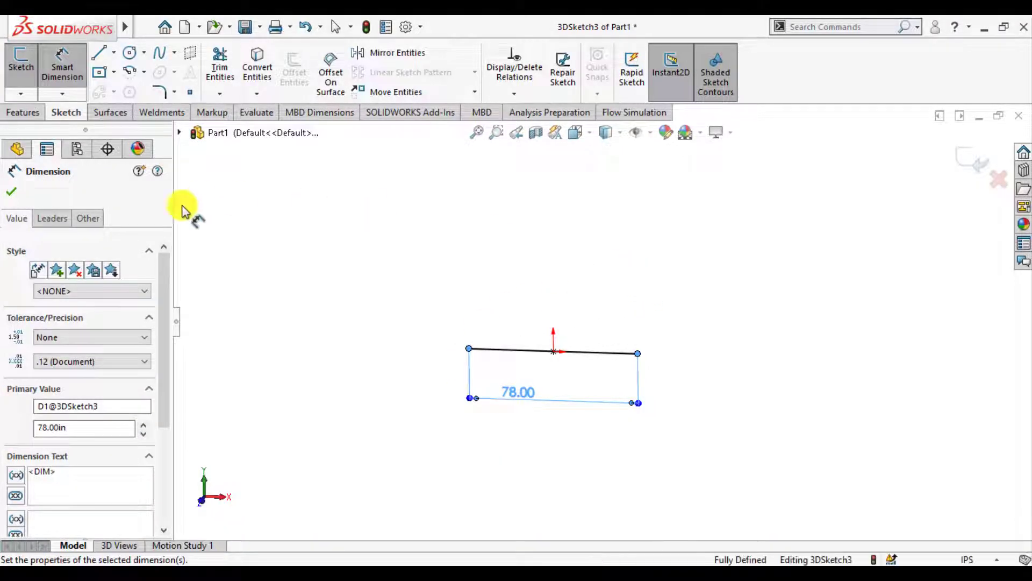
click(13, 191)
Step: Sketch a line about 86 in long from the origin upward along the Y axis
scroll(567, 306, up, 3)
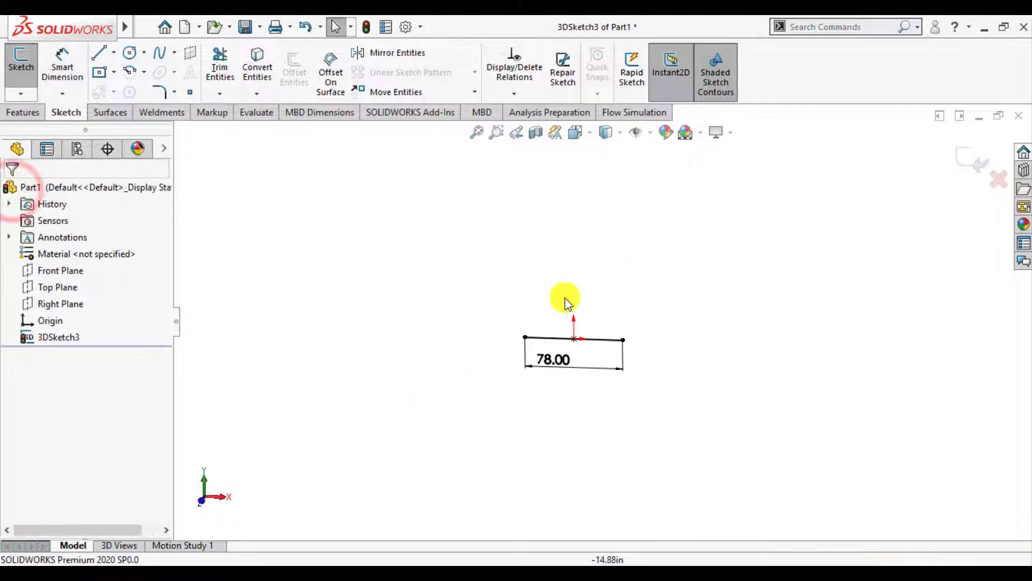
scroll(650, 216, down, 1)
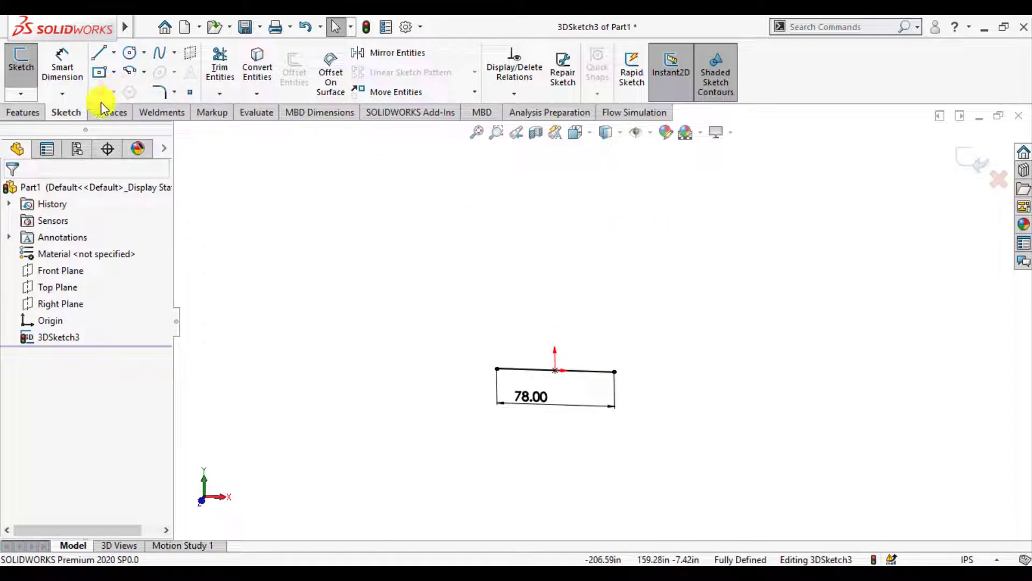
click(99, 52)
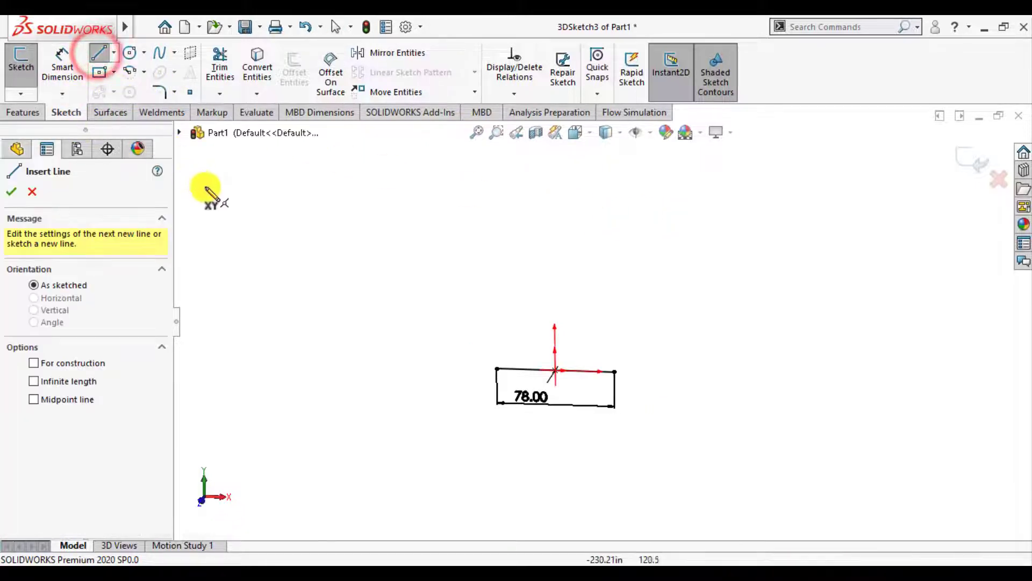
click(556, 371)
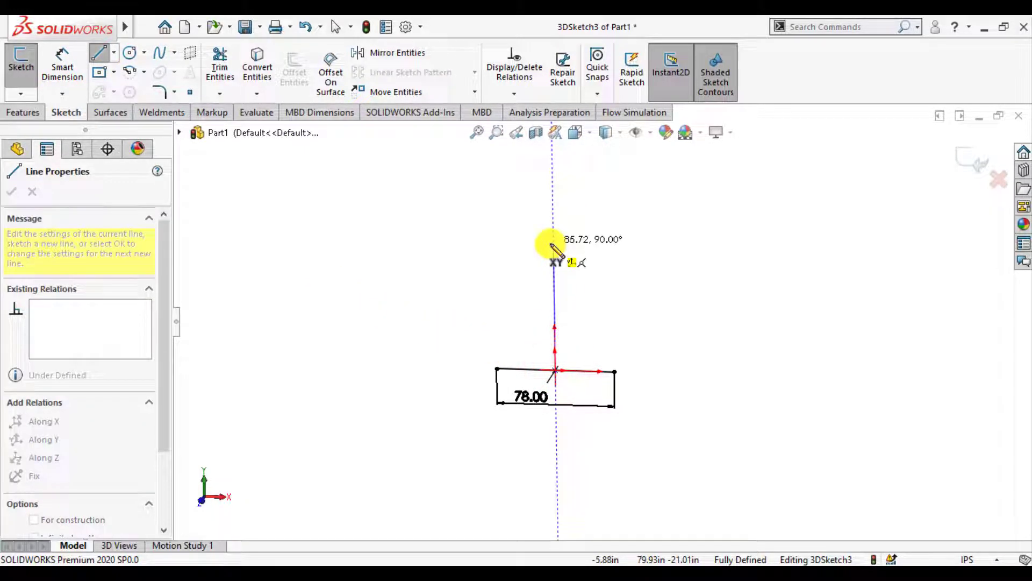
click(551, 245)
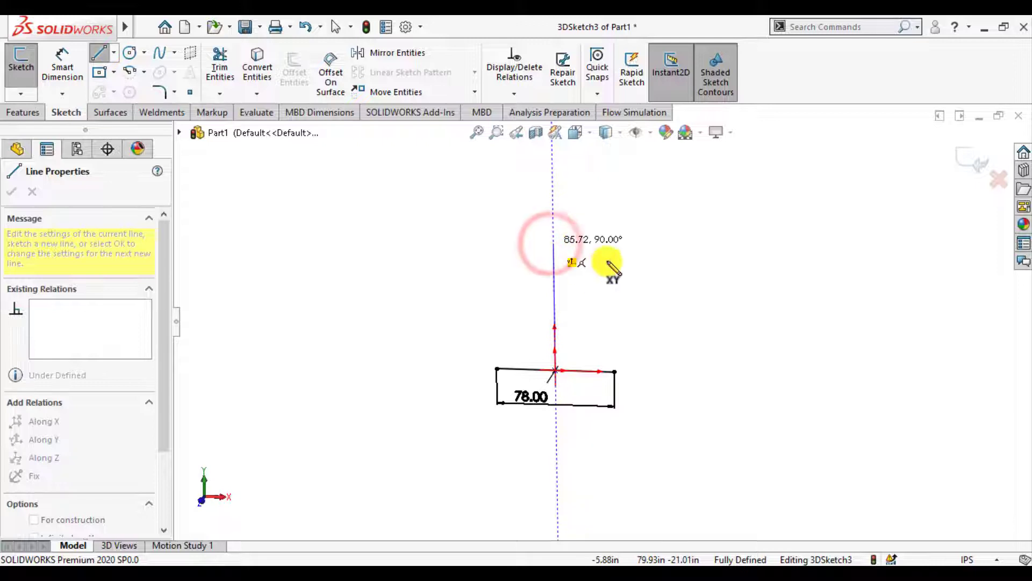
Step: Continue the line chain in the YZ plane, about 173 in along negative Z and about 92 in down along Y
mouse_move(590, 254)
middle_down()
mouse_move(477, 247)
mouse_move(441, 333)
mouse_move(477, 363)
middle_up()
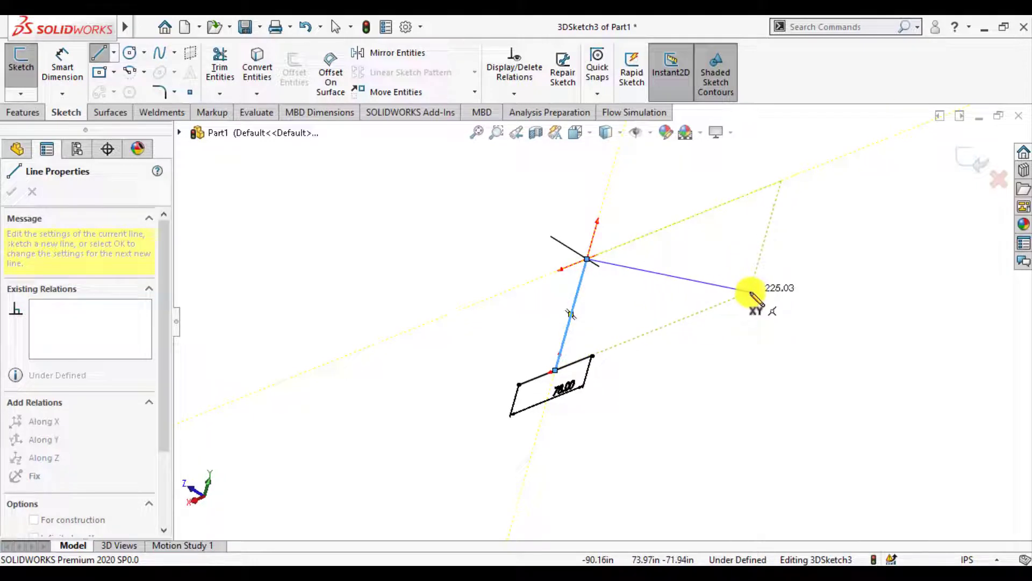
key(Tab)
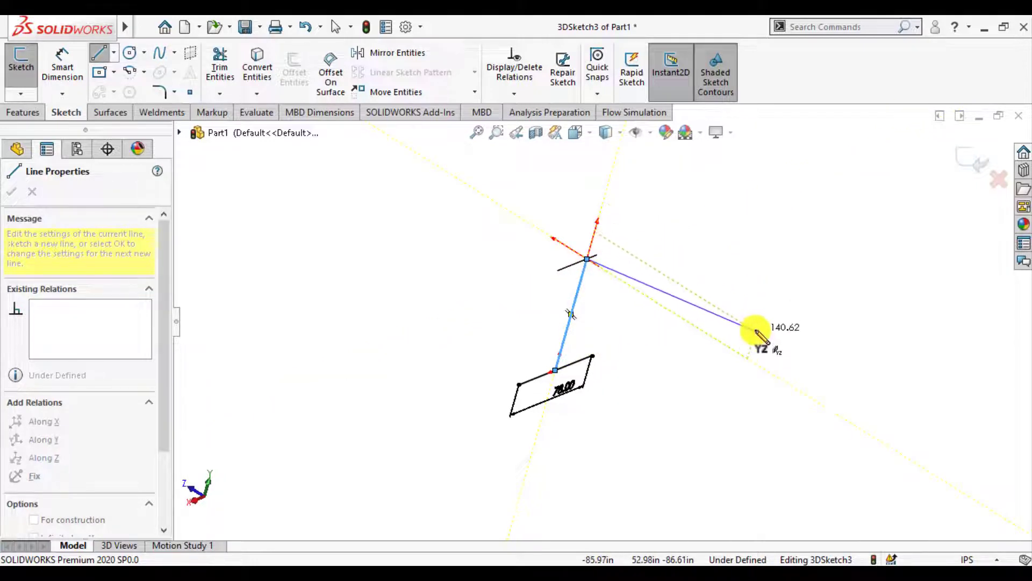
mouse_move(758, 325)
middle_down()
mouse_move(804, 279)
mouse_move(804, 313)
mouse_move(760, 276)
mouse_move(836, 192)
mouse_move(760, 307)
mouse_move(779, 360)
mouse_move(751, 299)
middle_up()
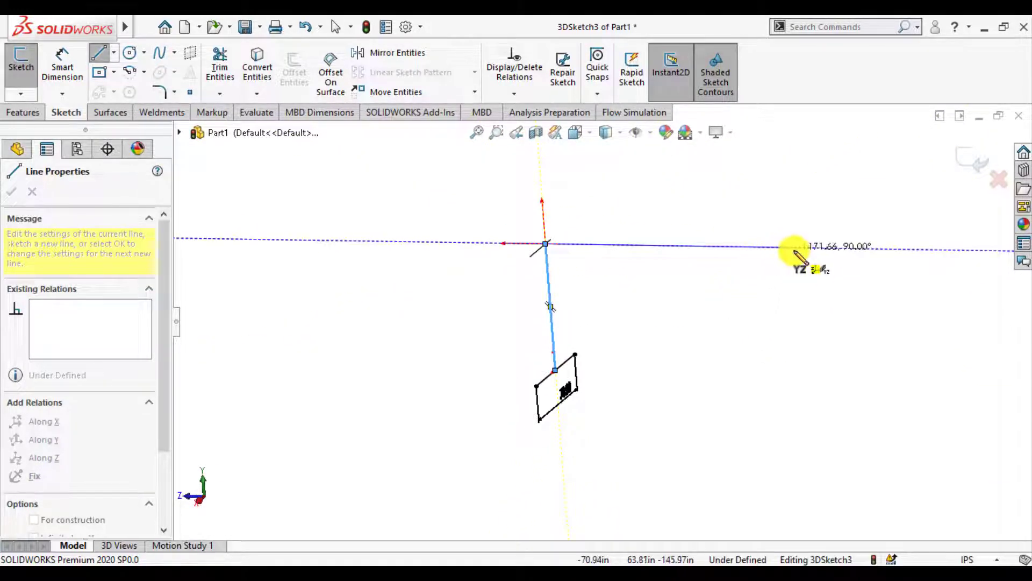
click(796, 250)
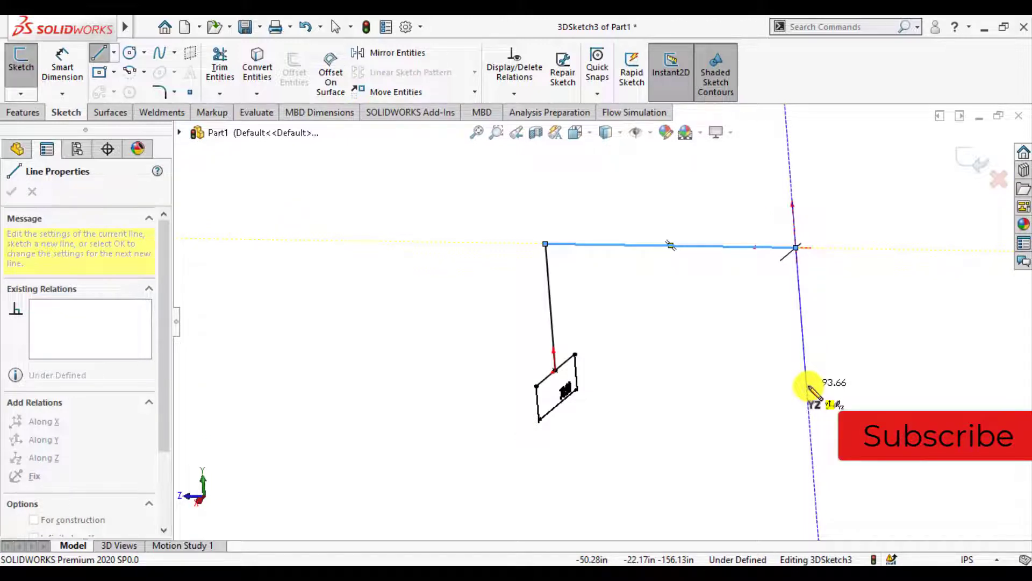
mouse_move(799, 398)
middle_down()
mouse_move(762, 399)
mouse_move(818, 385)
middle_up()
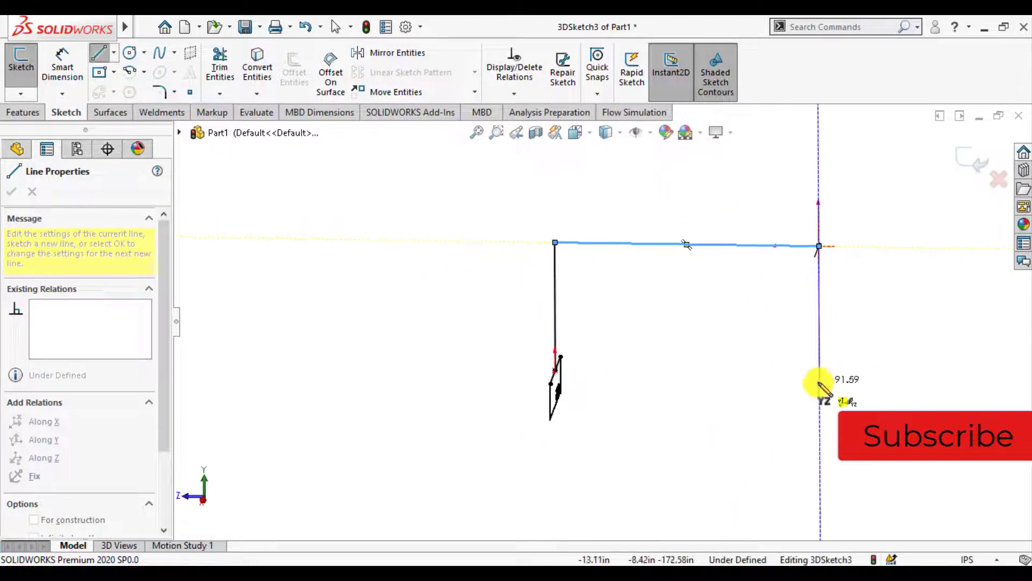
click(819, 386)
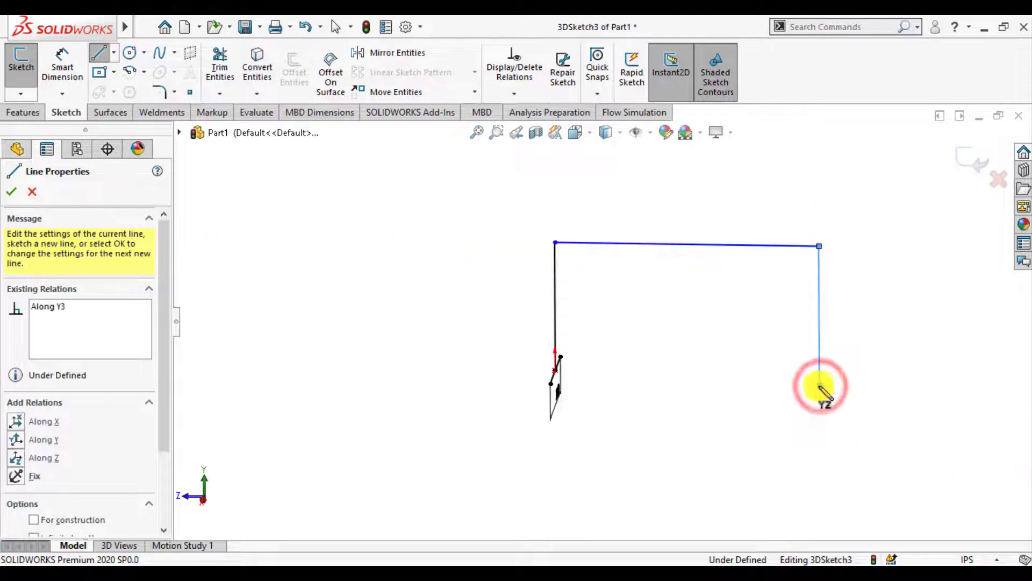
key(Escape)
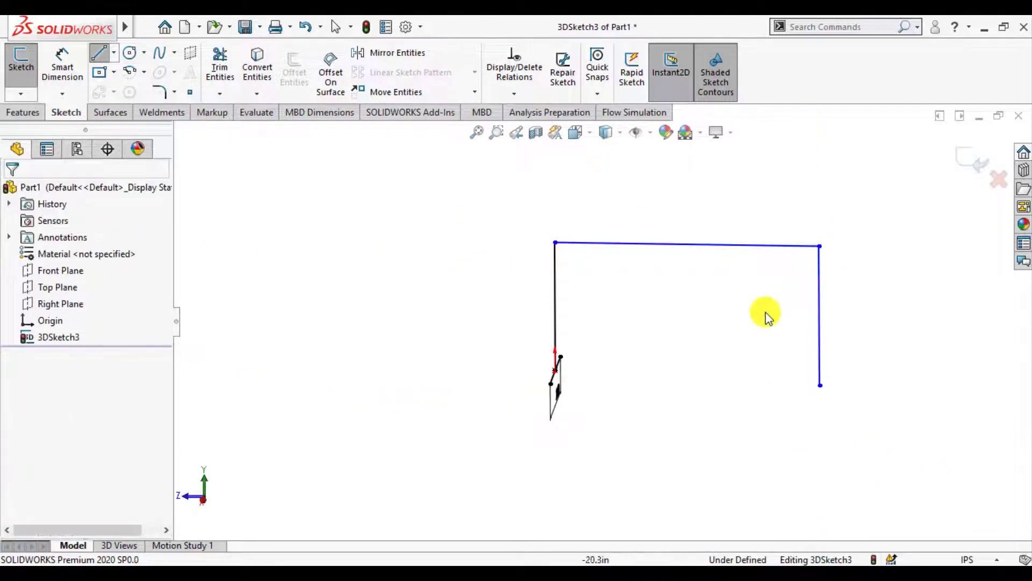
Step: Dimension the vertical line rising from the origin to 8'
scroll(699, 312, up, 1)
mouse_move(452, 296)
middle_down()
mouse_move(491, 323)
mouse_move(627, 290)
middle_up()
scroll(644, 287, up, 1)
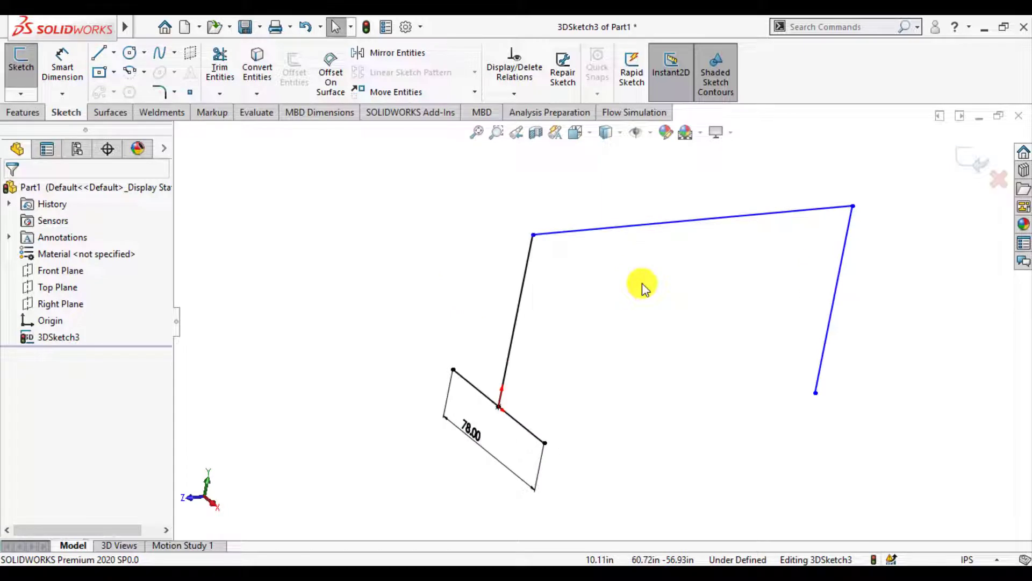
click(63, 64)
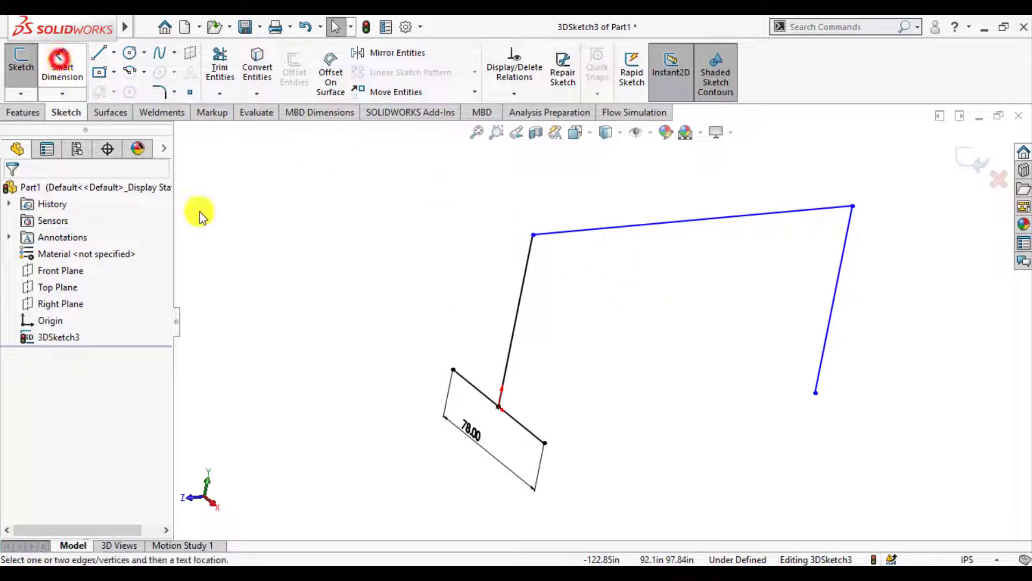
click(510, 337)
click(446, 301)
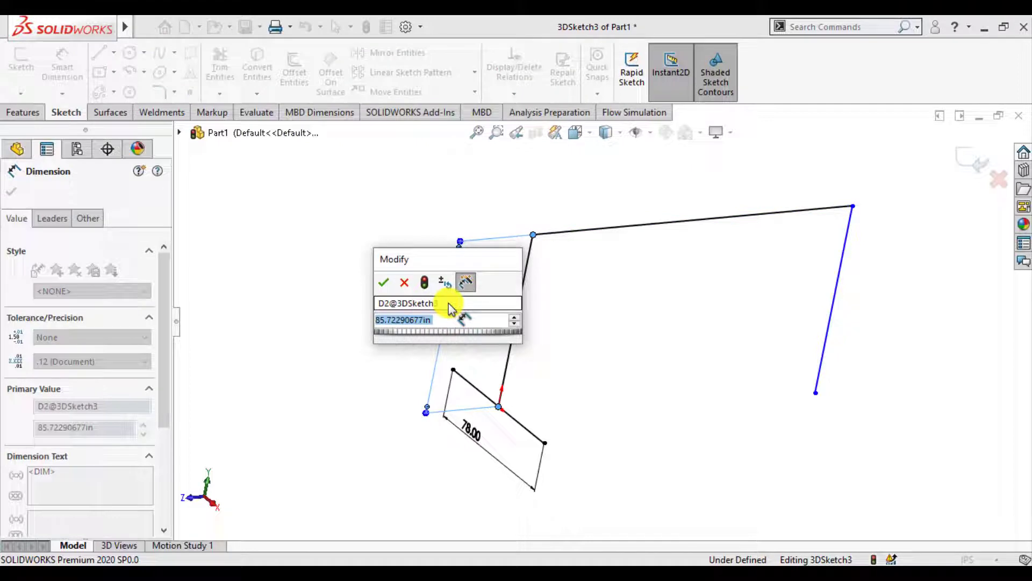
text(8')
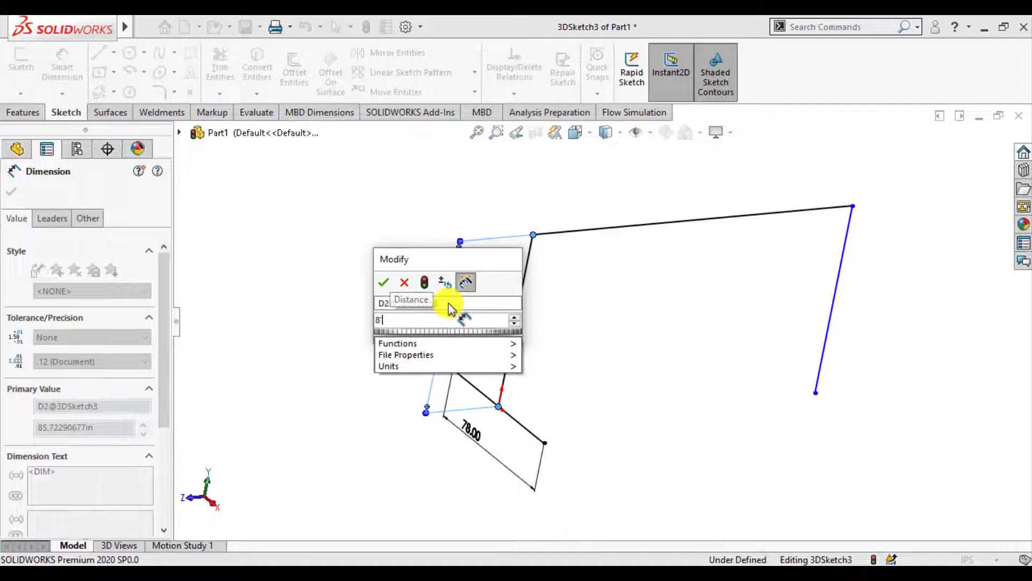
key(Return)
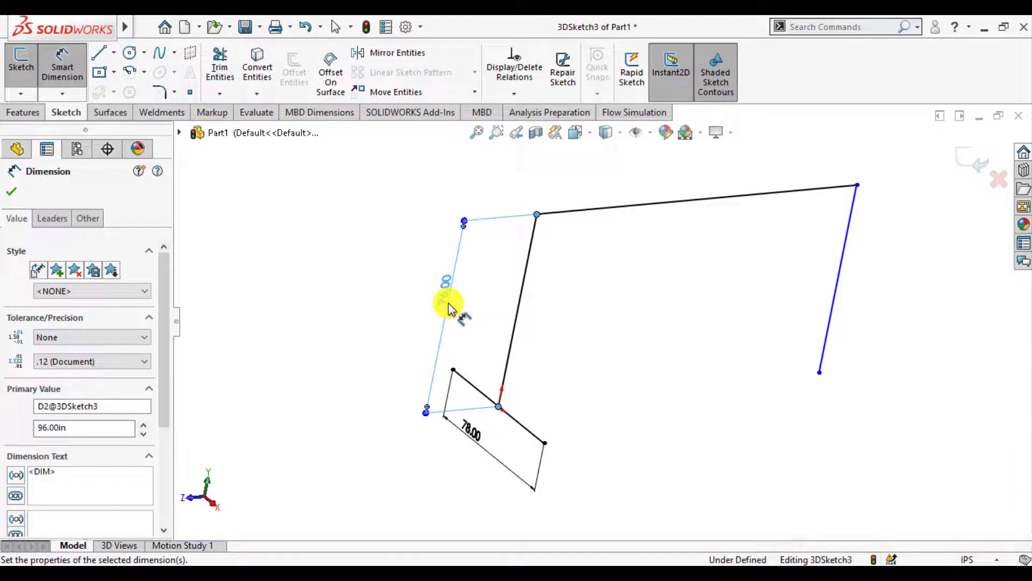
Step: Dimension the upper line along Z to 10' and finish dimensioning
click(645, 208)
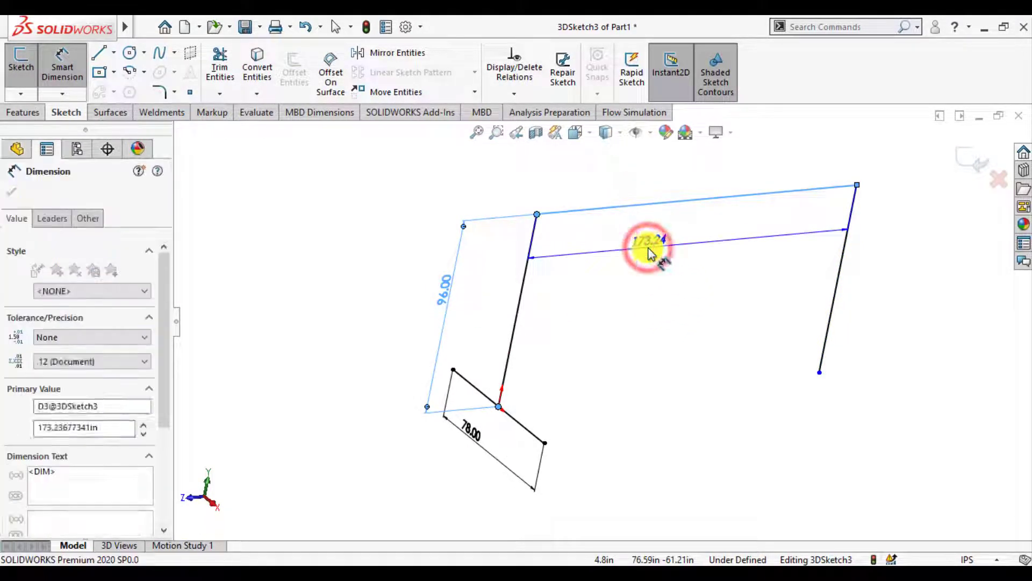
click(650, 248)
text(10)
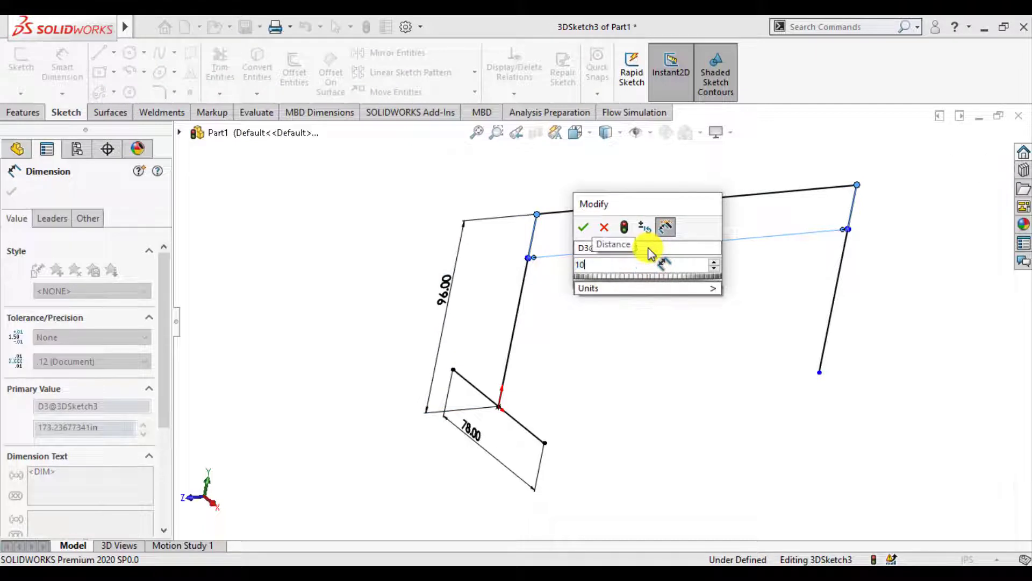
text(')
key(Return)
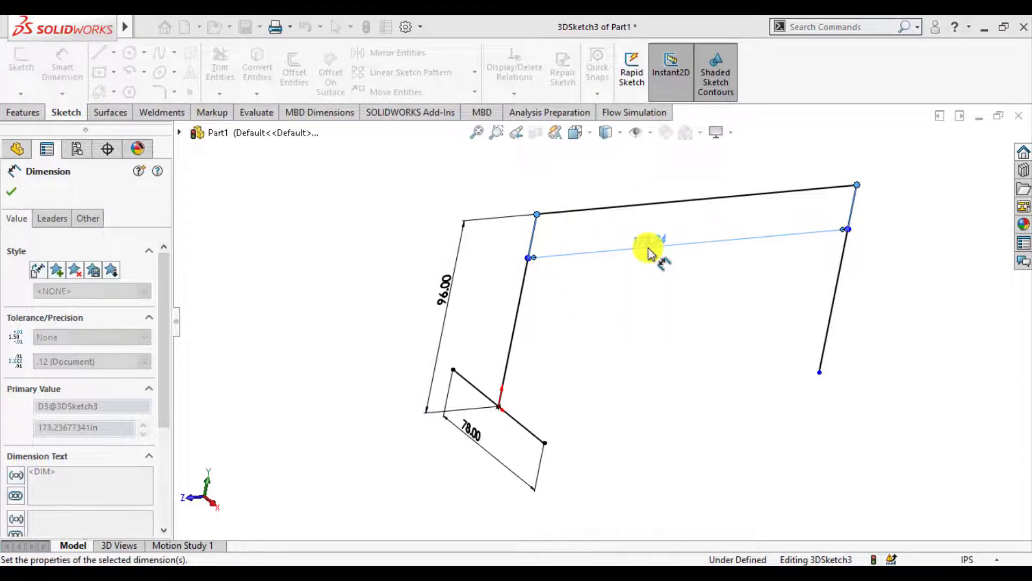
click(12, 191)
click(248, 357)
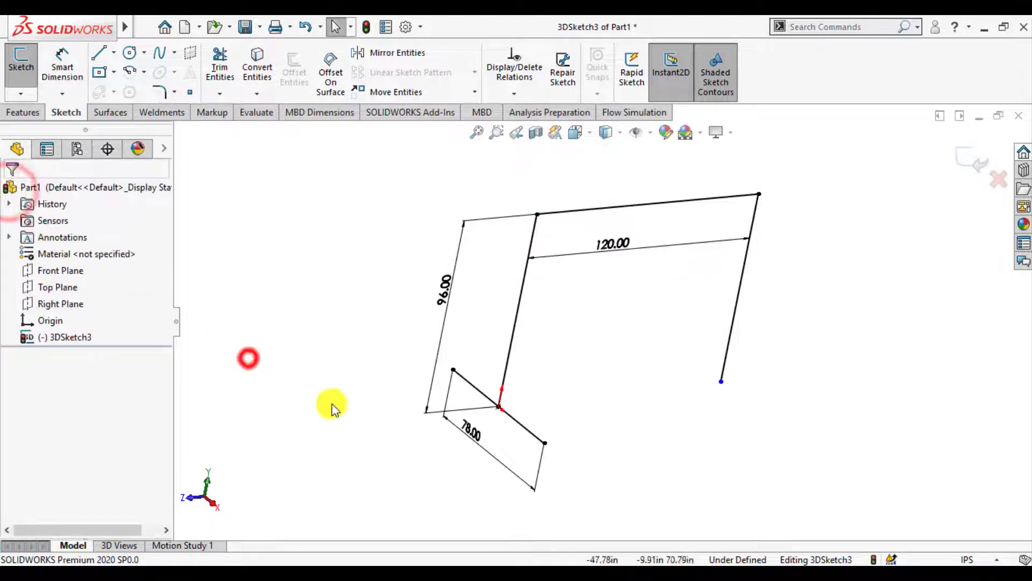
click(498, 409)
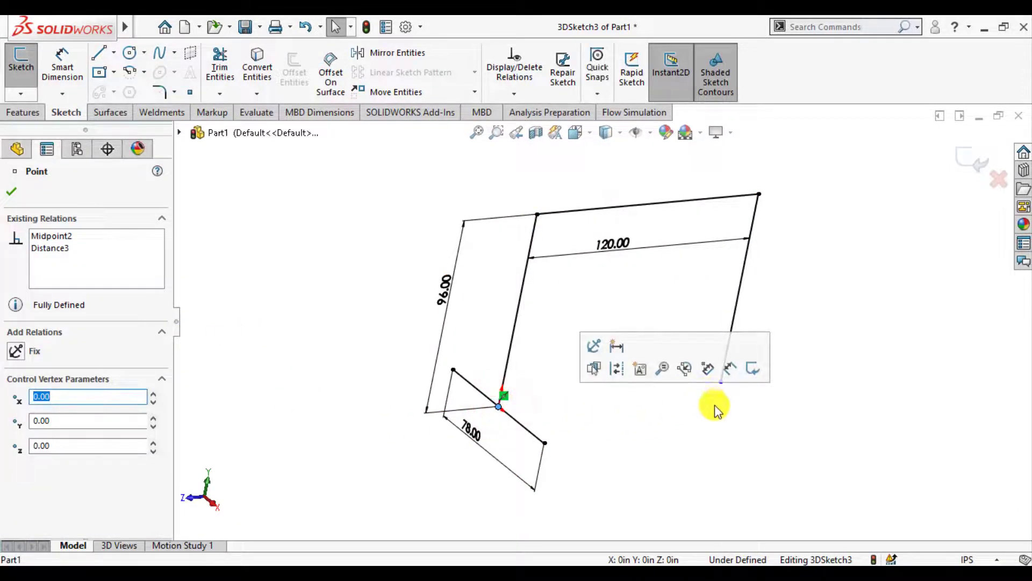
ctrl+click(721, 383)
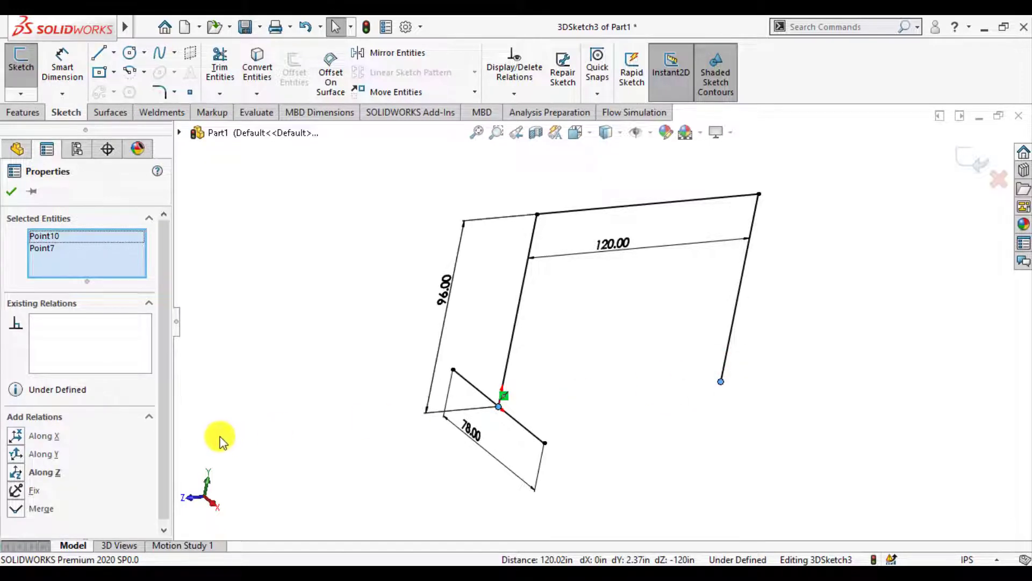
mouse_move(266, 438)
middle_down()
mouse_move(249, 394)
mouse_move(224, 371)
mouse_move(228, 357)
mouse_move(210, 367)
middle_up()
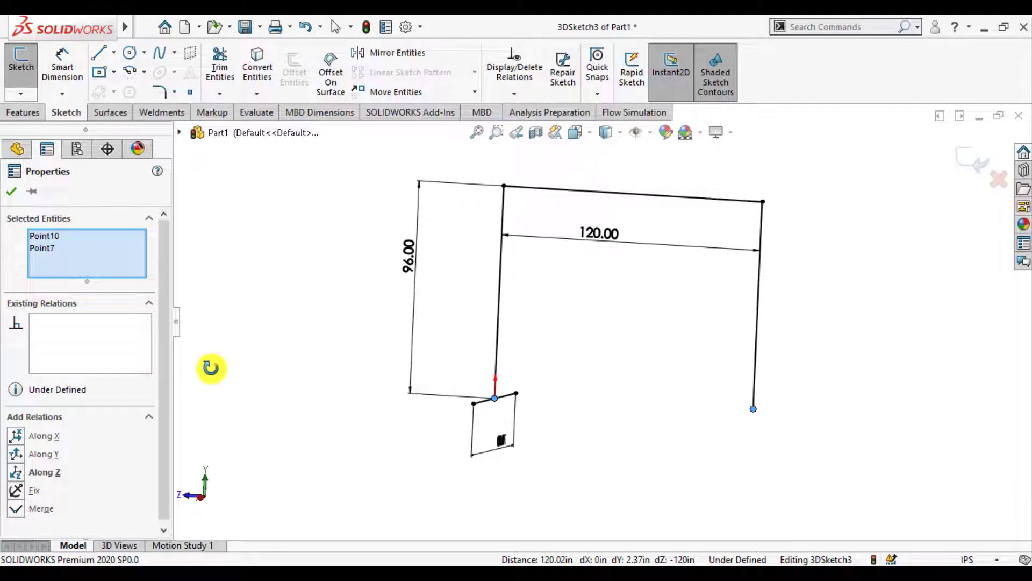
click(273, 272)
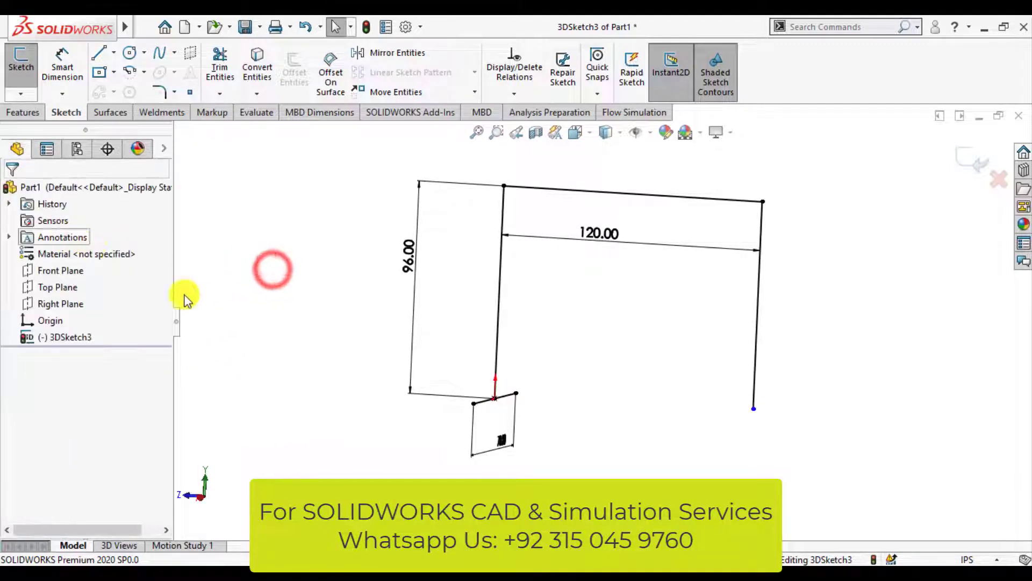
Step: Make the far vertical line equal in length to the vertical line rising from the origin
click(503, 339)
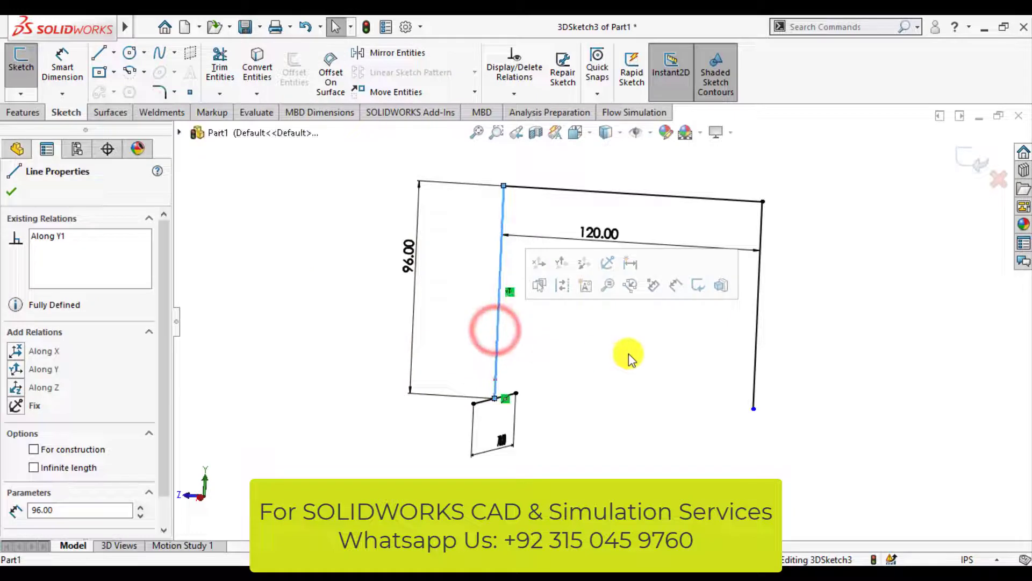
ctrl+click(752, 347)
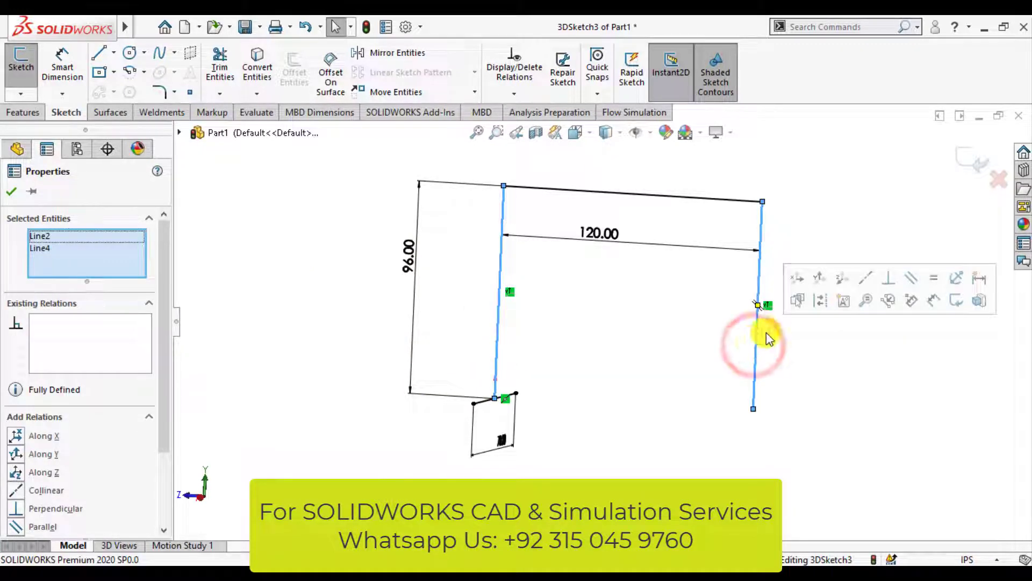
click(934, 283)
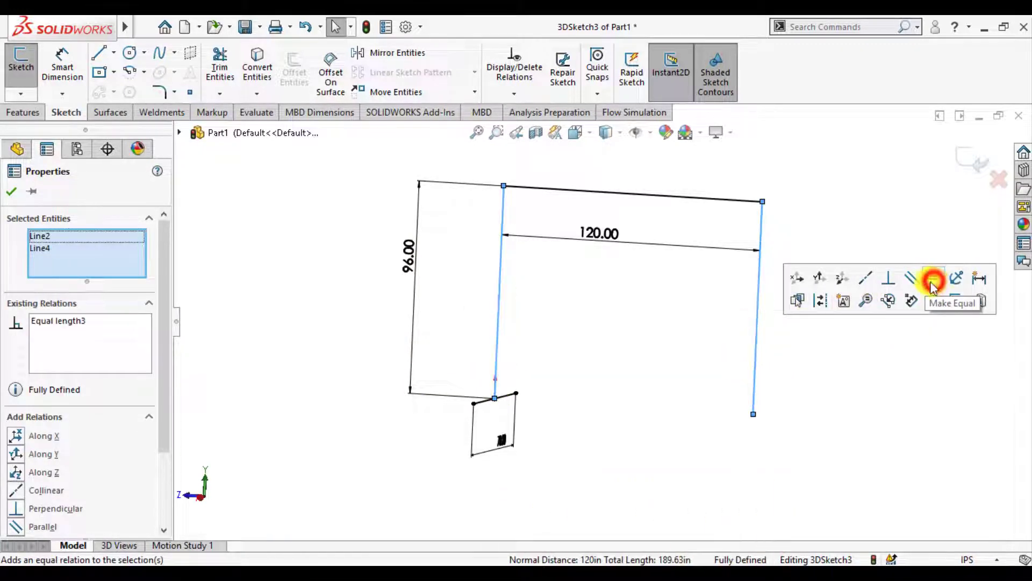
click(9, 194)
Step: Sketch a midpoint line along the X axis, centred on the lower end of the far vertical line
mouse_move(279, 300)
middle_down()
mouse_move(352, 311)
mouse_move(242, 258)
mouse_move(260, 341)
mouse_move(227, 340)
middle_up()
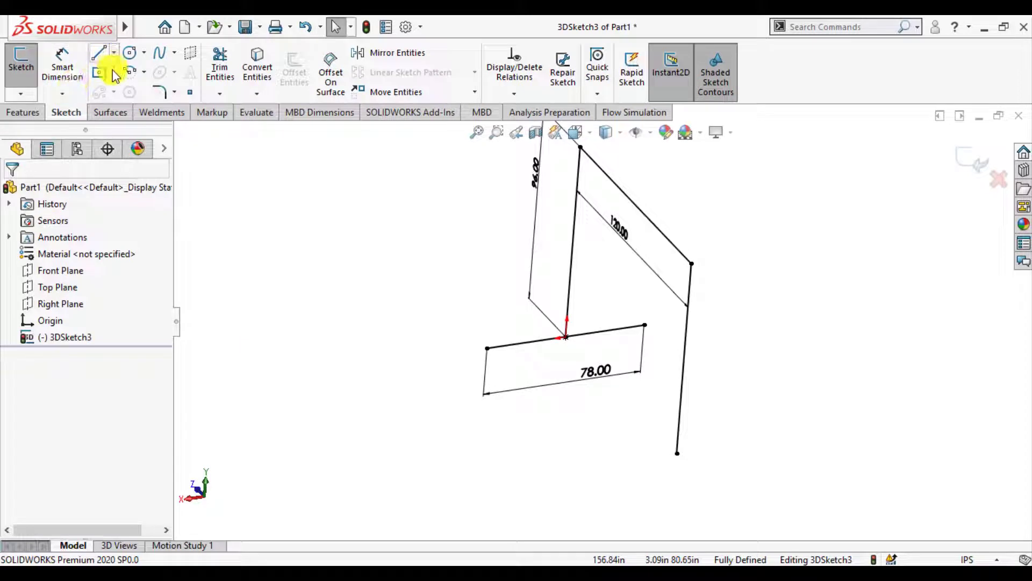
click(114, 52)
click(110, 106)
middle_drag(357, 422, 374, 365)
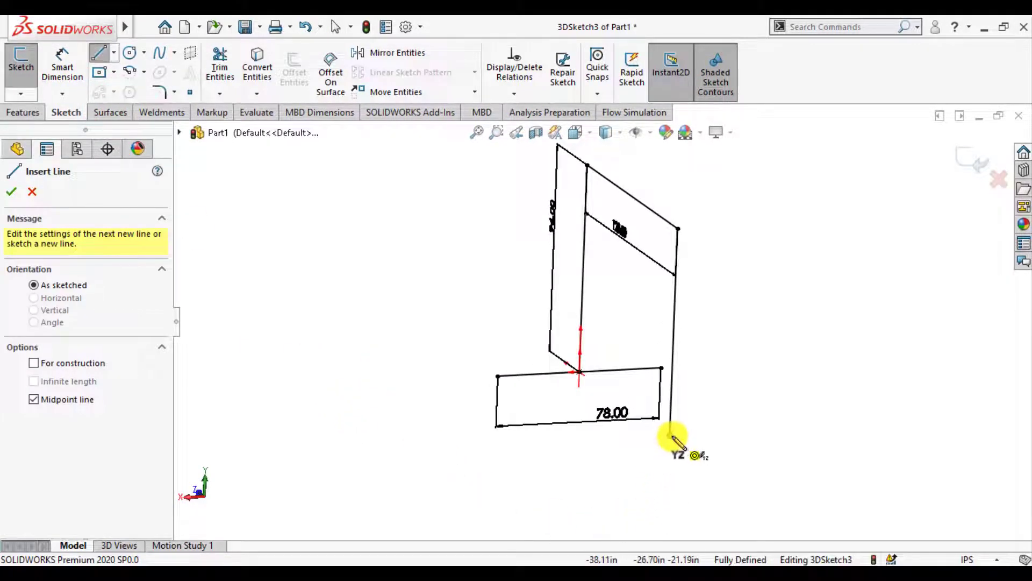
mouse_move(649, 454)
middle_down()
mouse_move(627, 452)
mouse_move(627, 463)
mouse_move(652, 458)
middle_up()
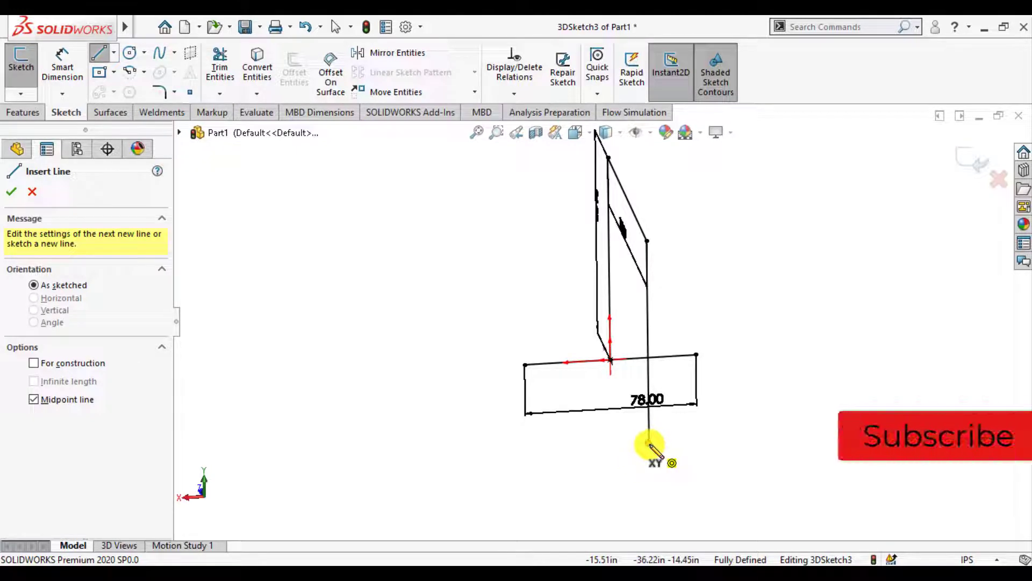
click(649, 443)
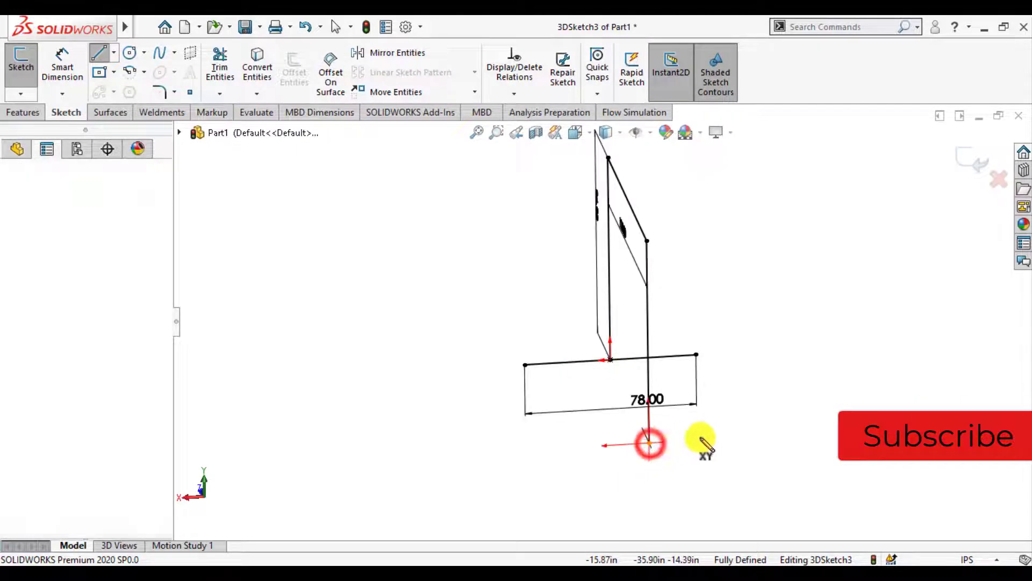
click(719, 440)
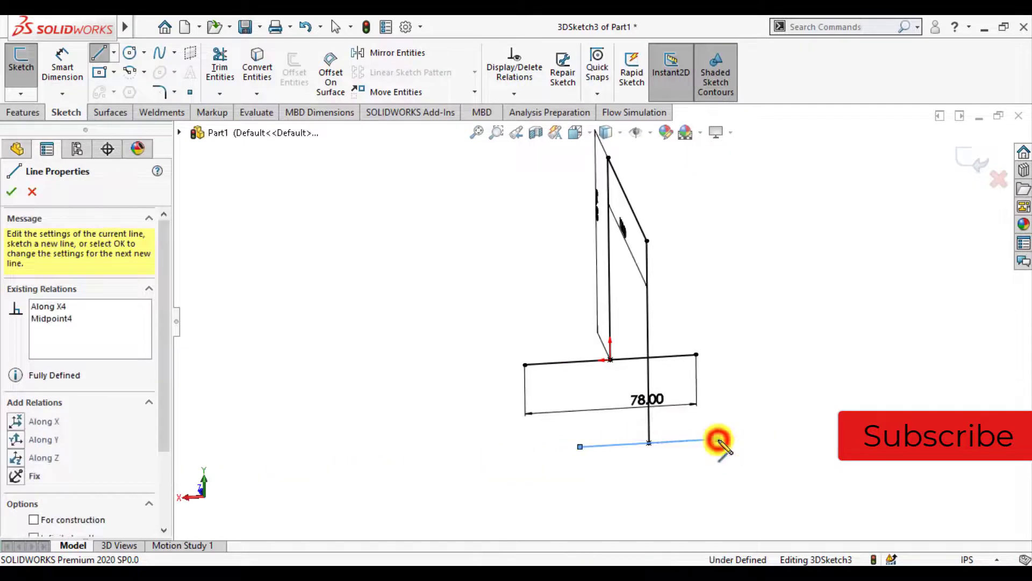
key(Escape)
Step: Make the new base line equal in length to the base line through the origin
mouse_move(529, 454)
middle_down()
mouse_move(554, 444)
mouse_move(565, 468)
middle_up()
click(500, 351)
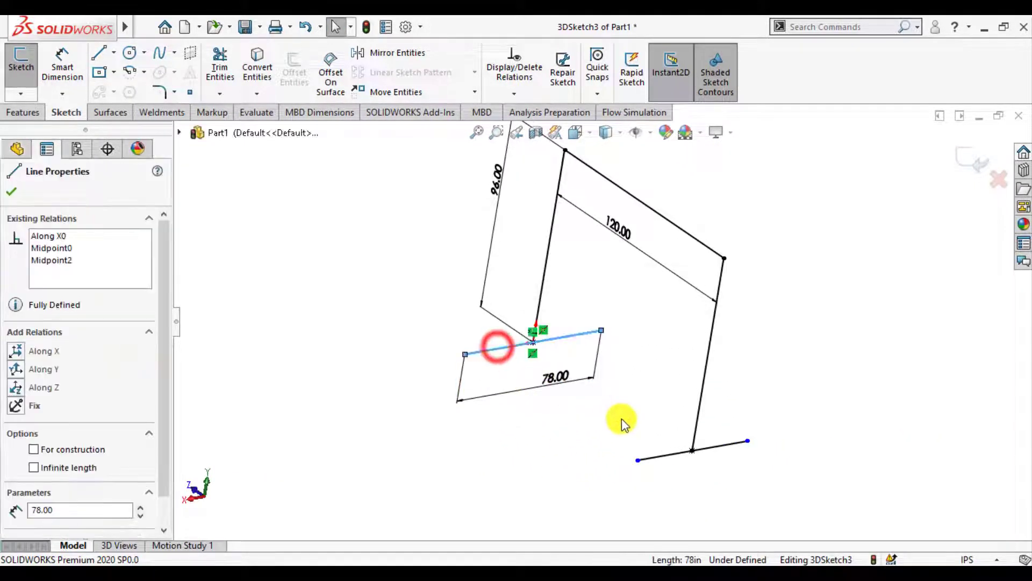
ctrl+click(661, 455)
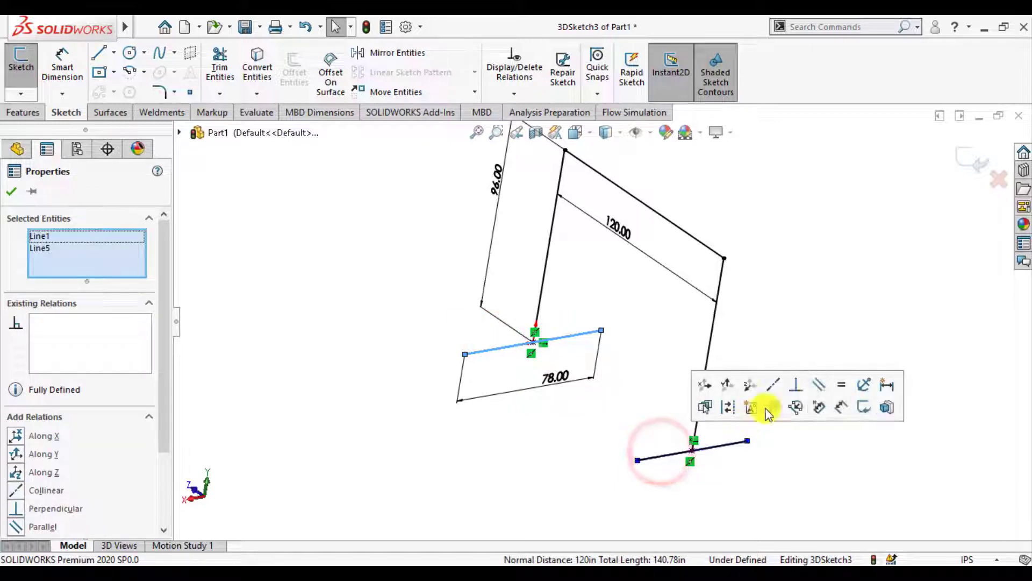
click(842, 386)
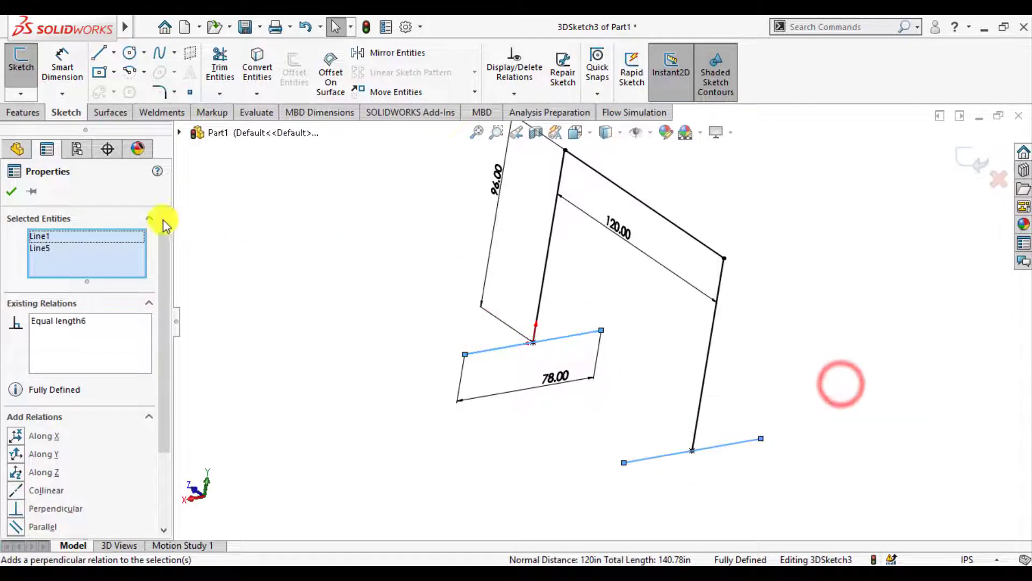
click(14, 193)
Step: Finish and exit the 3D sketch of the frame
mouse_move(350, 406)
middle_down()
mouse_move(371, 419)
mouse_move(410, 378)
mouse_move(487, 376)
mouse_move(484, 435)
mouse_move(444, 453)
middle_up()
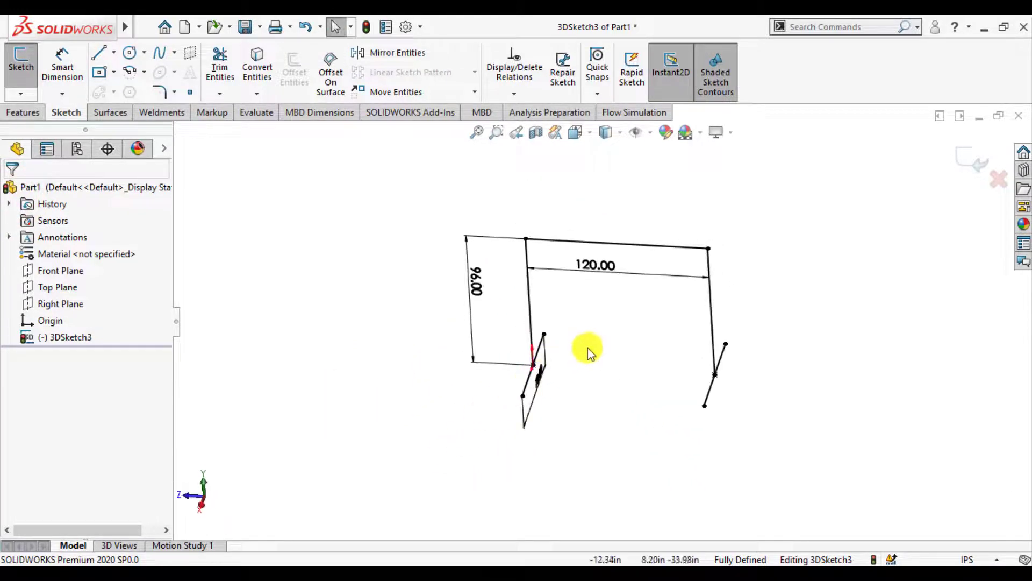
mouse_move(619, 346)
middle_down()
mouse_move(570, 341)
mouse_move(596, 361)
mouse_move(610, 318)
mouse_move(593, 300)
mouse_move(592, 330)
mouse_move(609, 332)
middle_up()
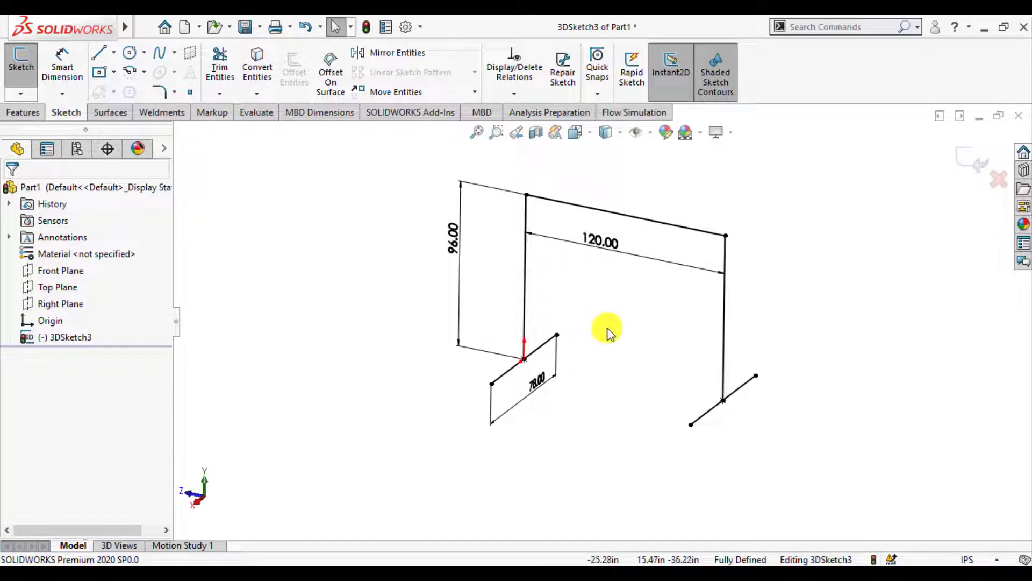
click(973, 159)
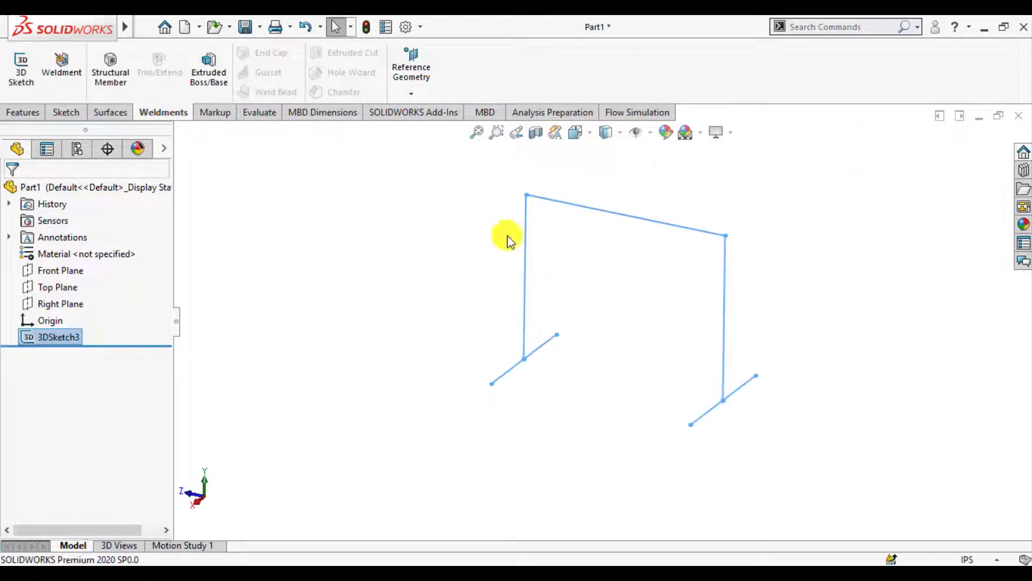
click(379, 263)
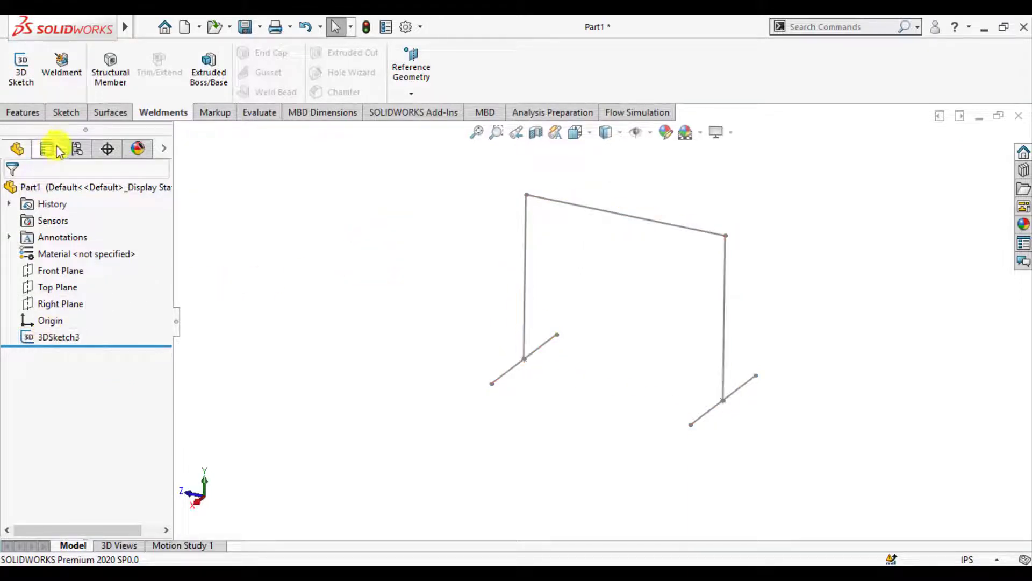
Step: Start a Structural Member with the iso standard, angle iron profile and size 35 x 35 x 5
click(110, 70)
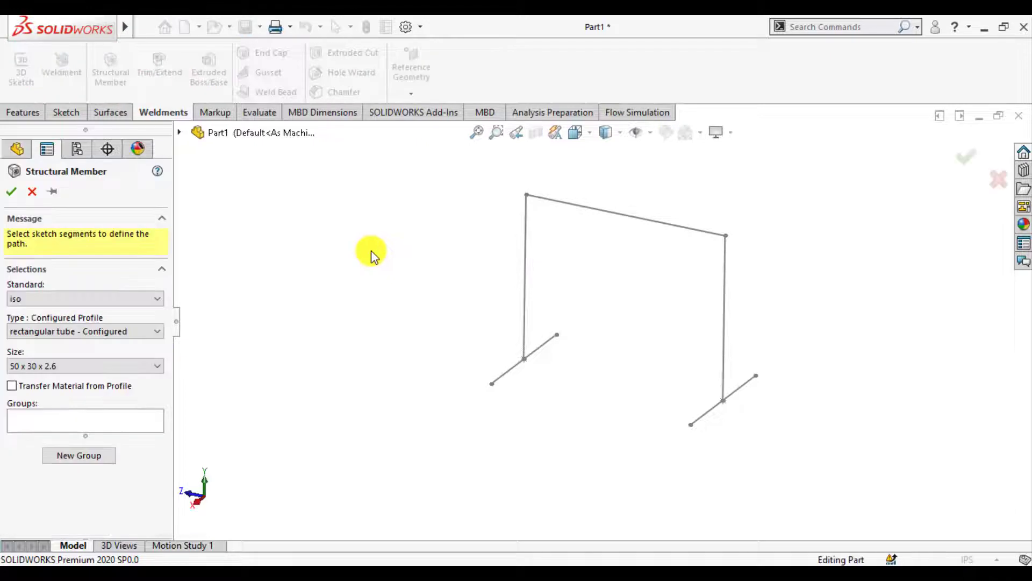
click(130, 331)
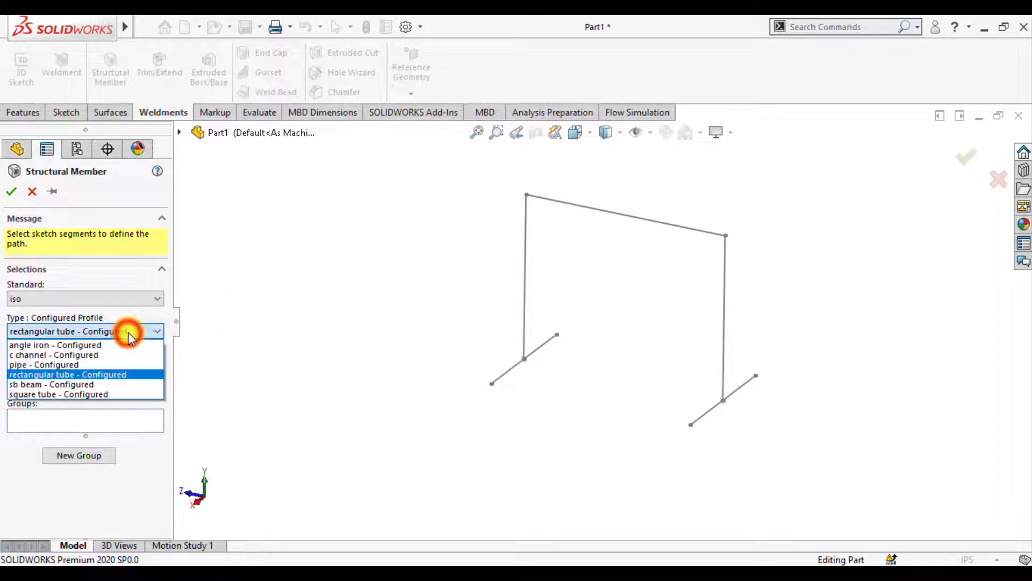
click(101, 345)
click(100, 366)
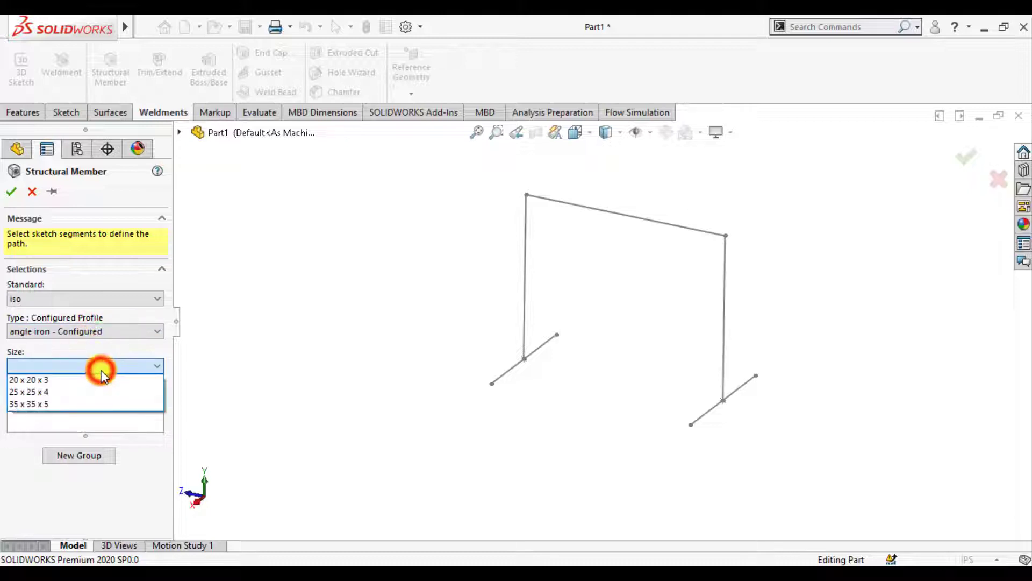
click(62, 406)
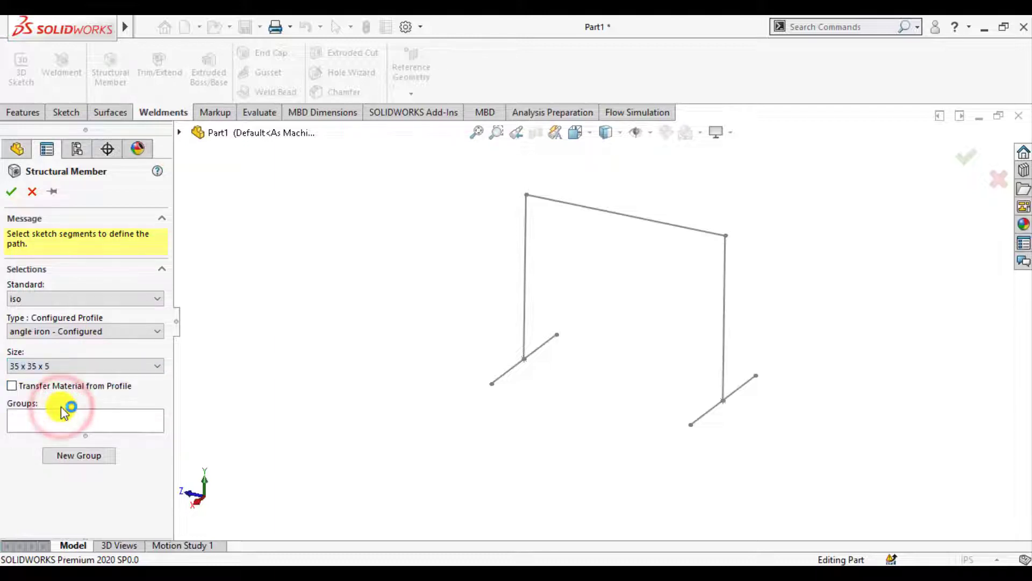
Step: Assign both vertical lines and the upper connecting line to the structural member's first group
click(56, 426)
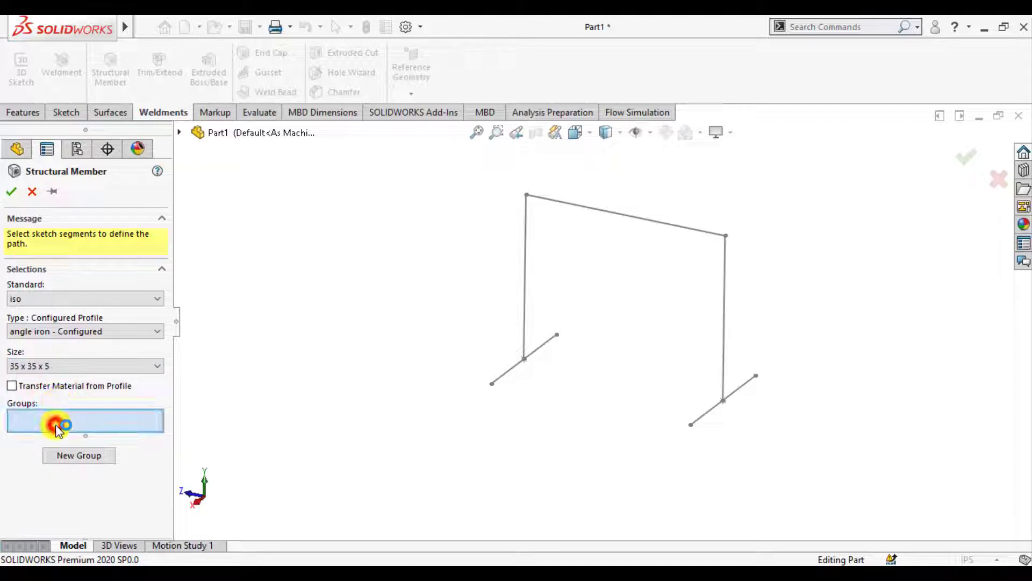
click(523, 295)
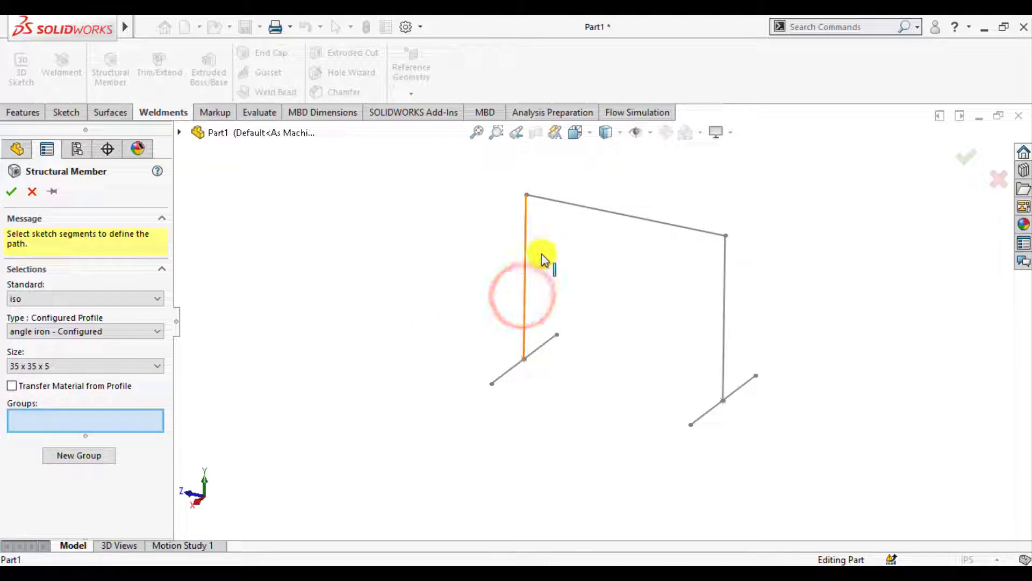
click(587, 198)
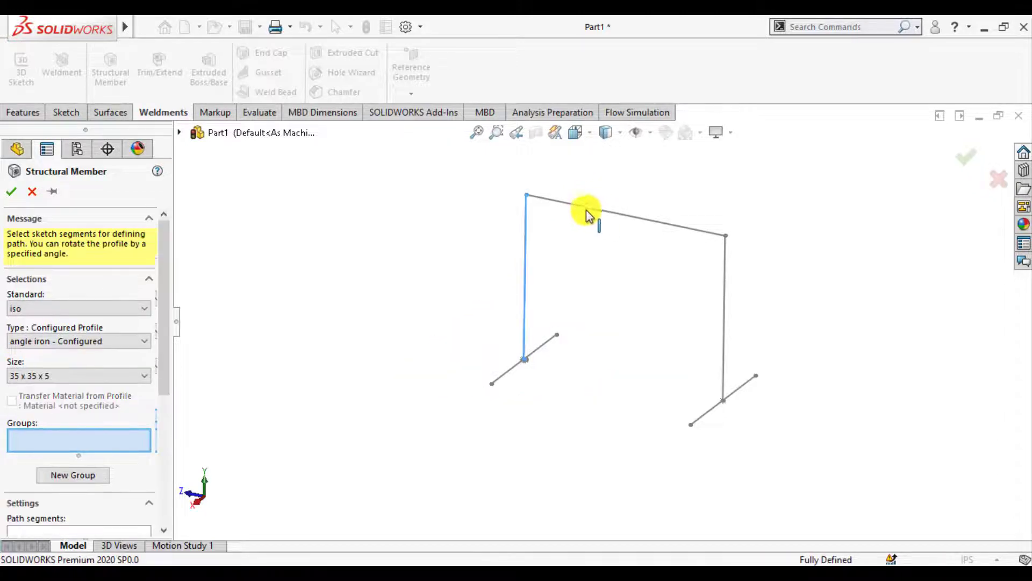
click(568, 206)
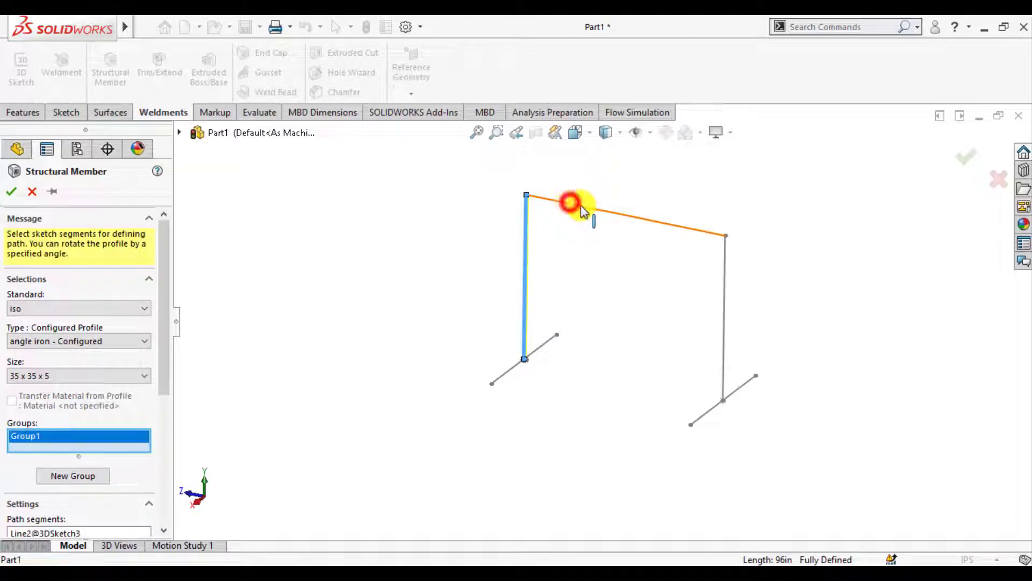
click(726, 274)
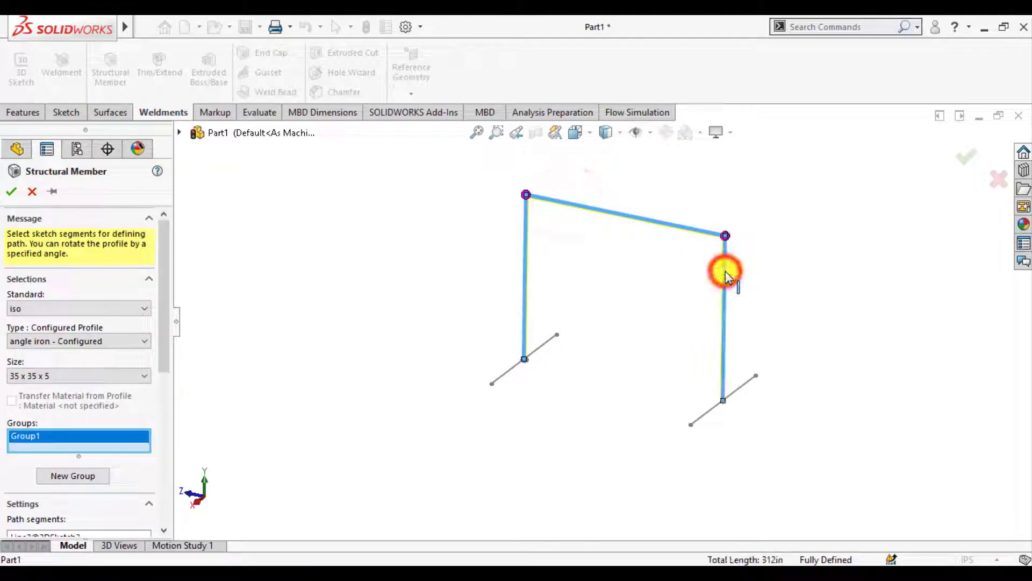
Step: Change the structural member's profile to c channel with size 120 x 12 and inspect its preview
scroll(548, 219, down, 5)
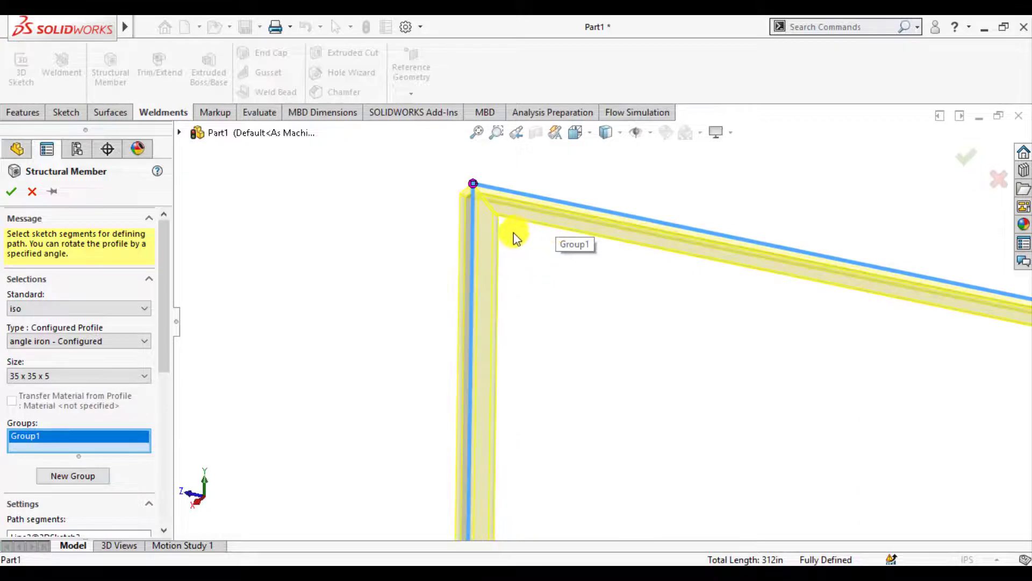
middle_drag(511, 230, 503, 252)
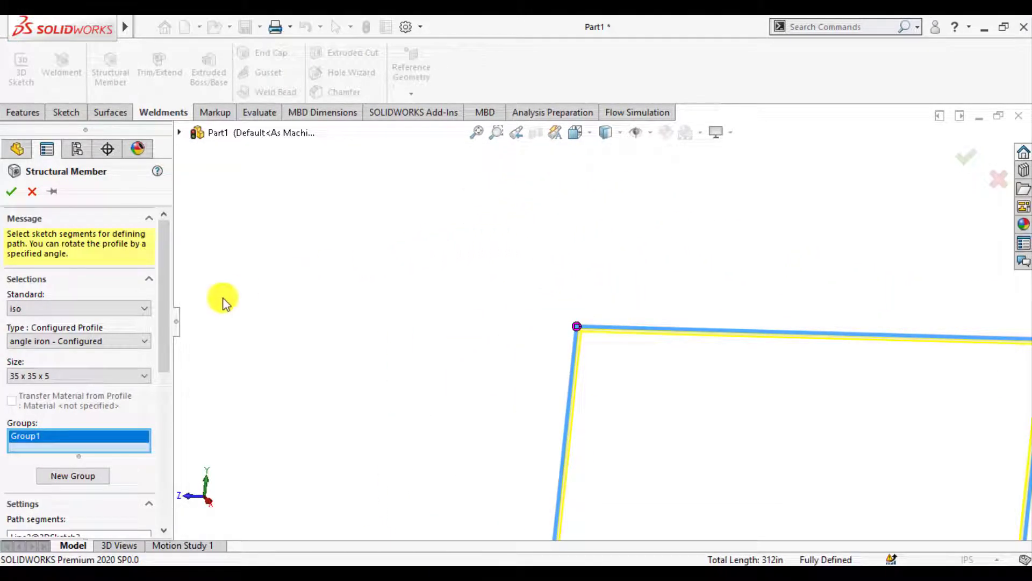
click(119, 341)
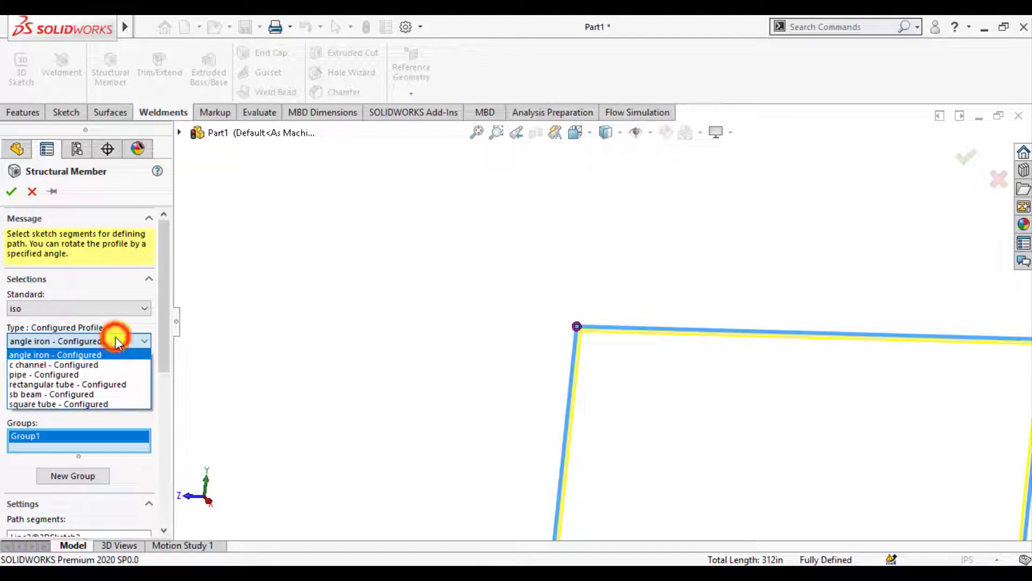
click(96, 366)
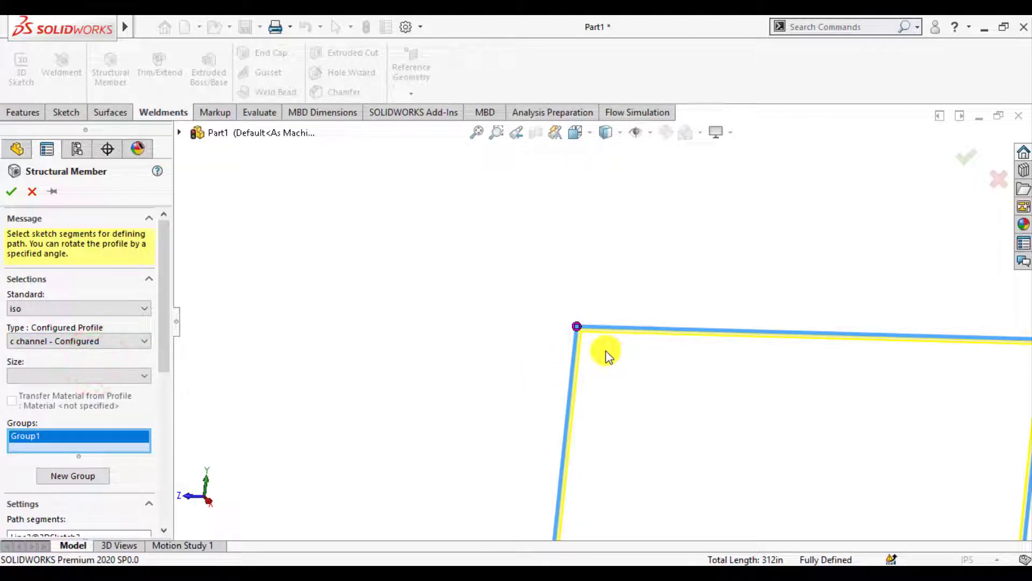
middle_drag(608, 356, 548, 354)
click(129, 379)
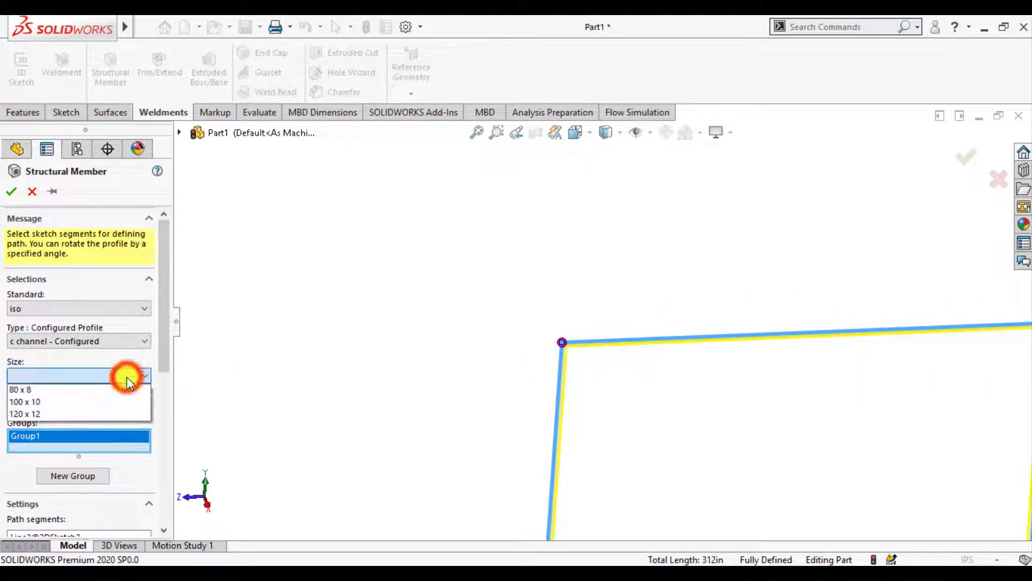
click(56, 413)
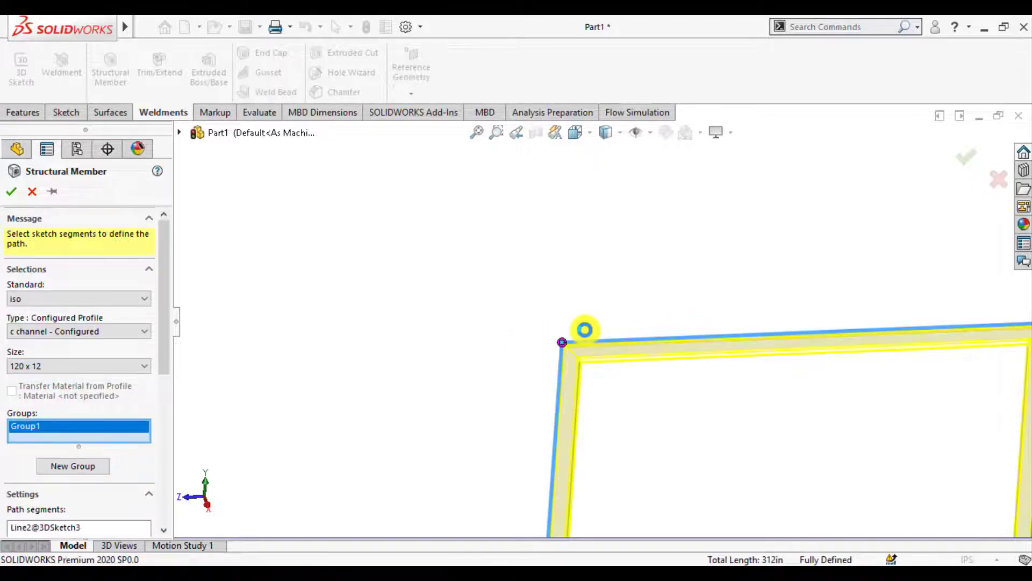
scroll(585, 325, up, 5)
middle_drag(586, 319, 595, 368)
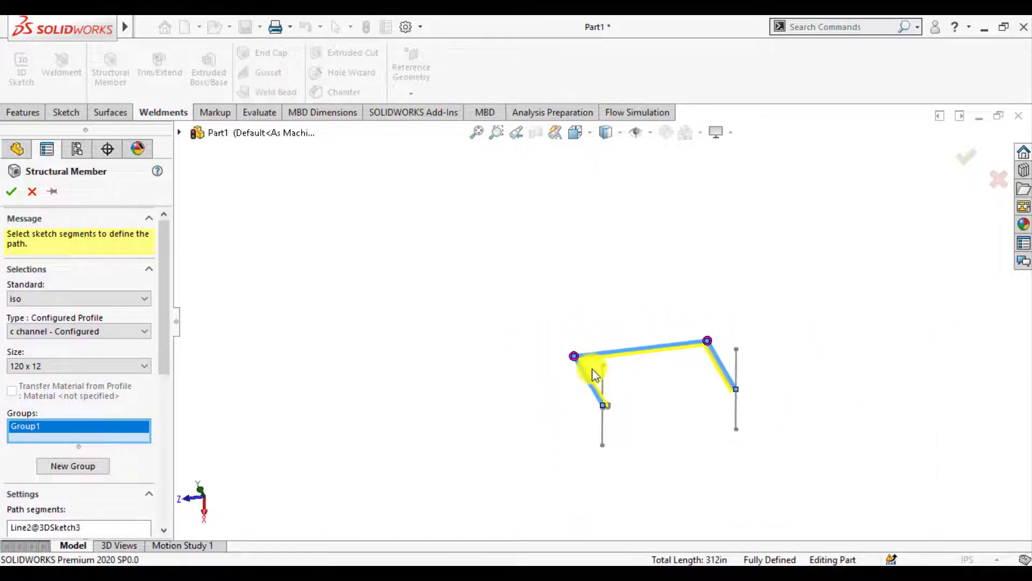
Step: Set the rotation angle of the c channel profile to 90 degrees for the structural member's first group
scroll(594, 363, down, 5)
mouse_move(596, 301)
middle_down()
mouse_move(576, 281)
mouse_move(562, 313)
mouse_move(576, 376)
mouse_move(603, 301)
mouse_move(608, 311)
middle_up()
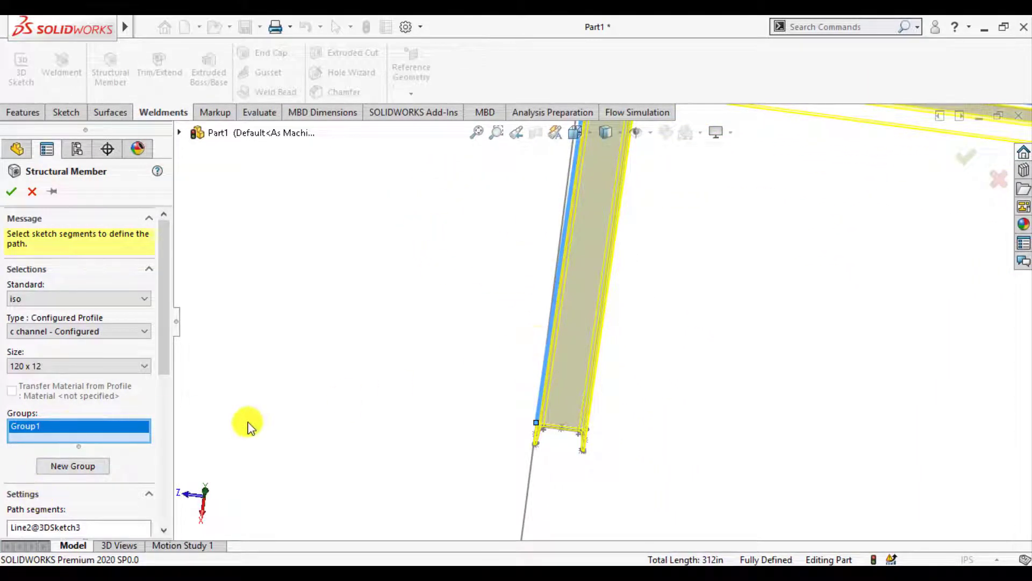
drag(164, 379, 166, 491)
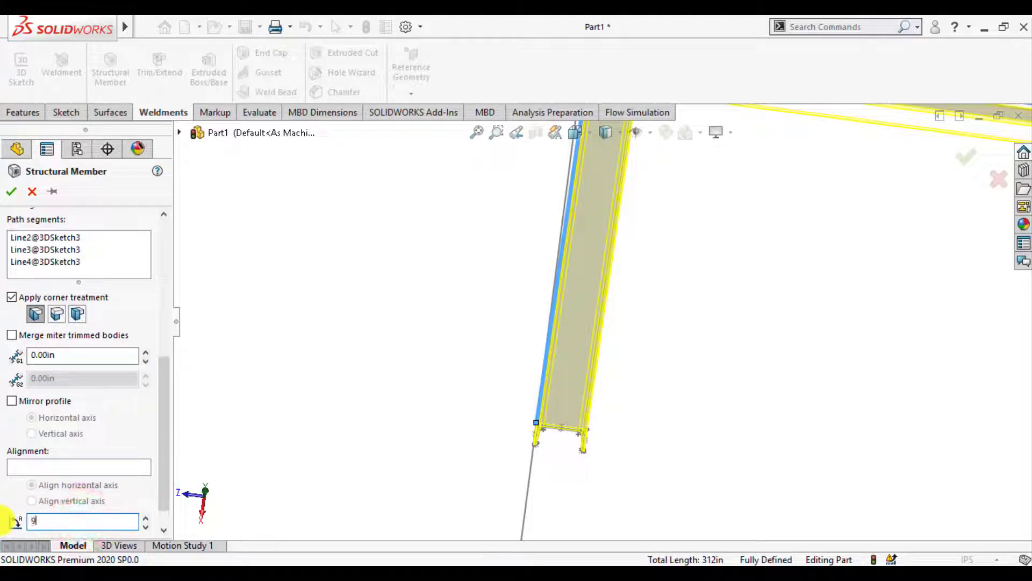
key(Return)
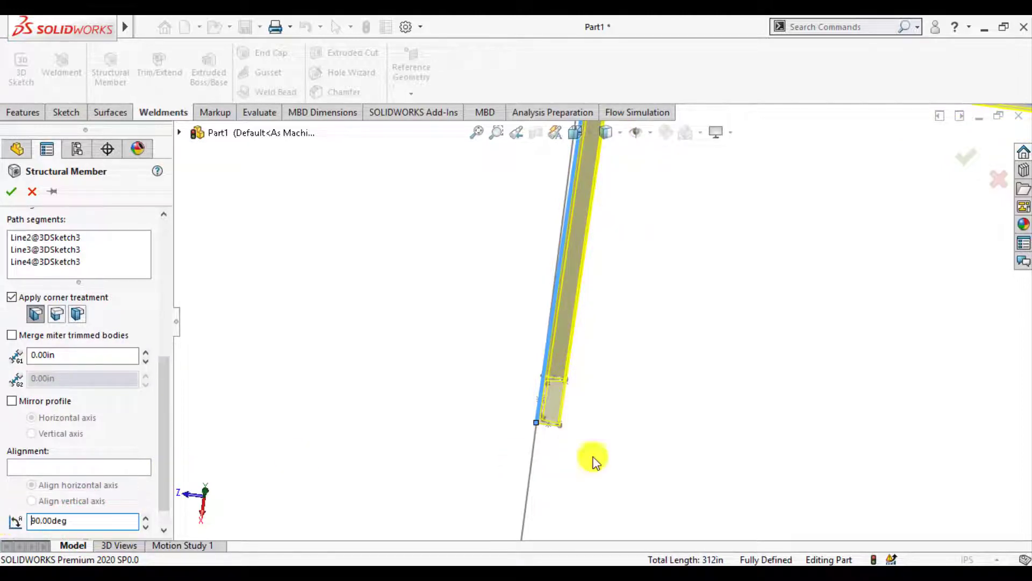
Step: Check the rotated channel's orientation along the uprights and top beam, and accept the structural member
middle_drag(683, 143, 587, 341)
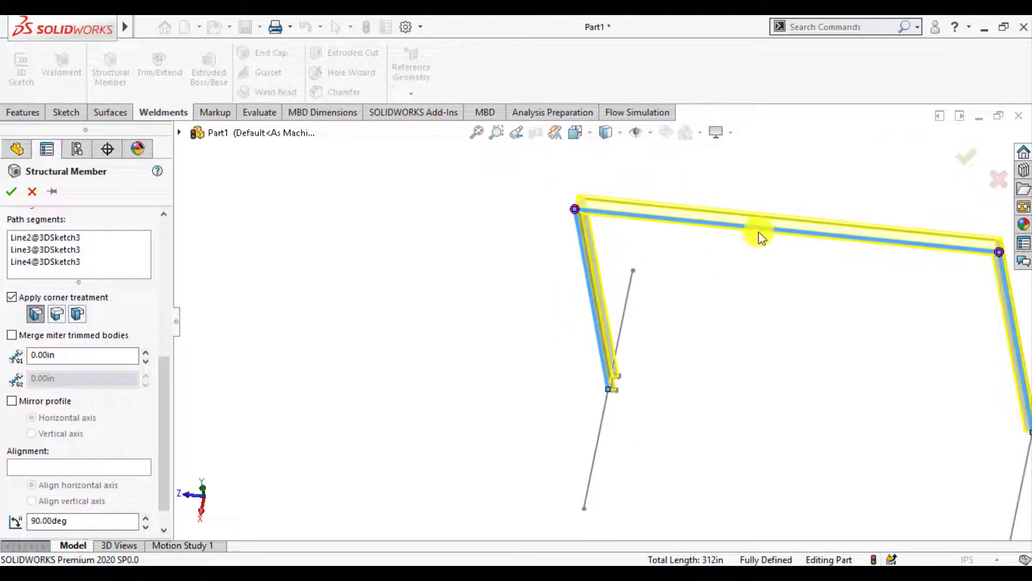
scroll(760, 237, down, 5)
scroll(723, 293, up, 5)
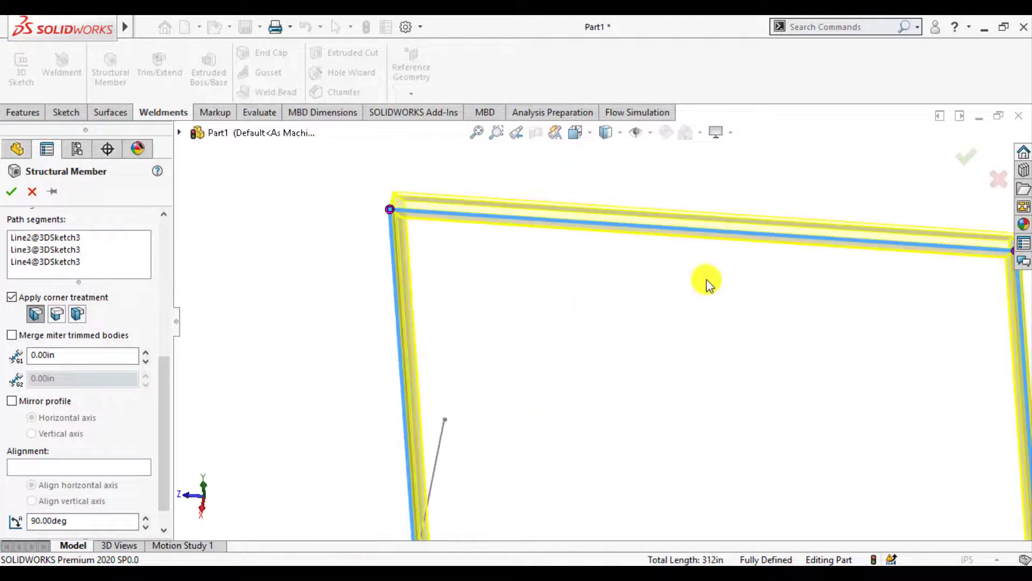
middle_drag(779, 368, 796, 282)
scroll(723, 322, up, 2)
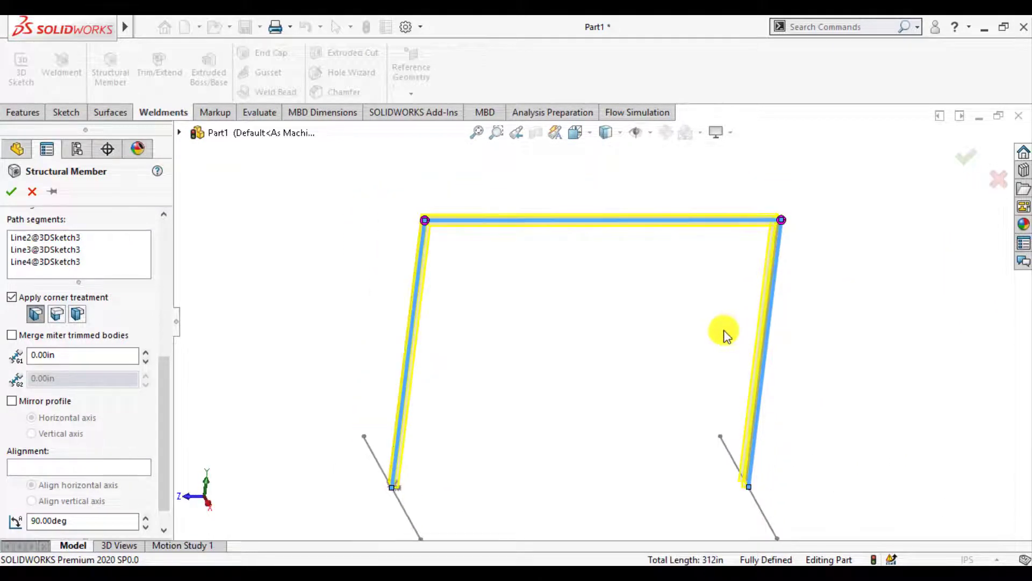
scroll(570, 323, down, 1)
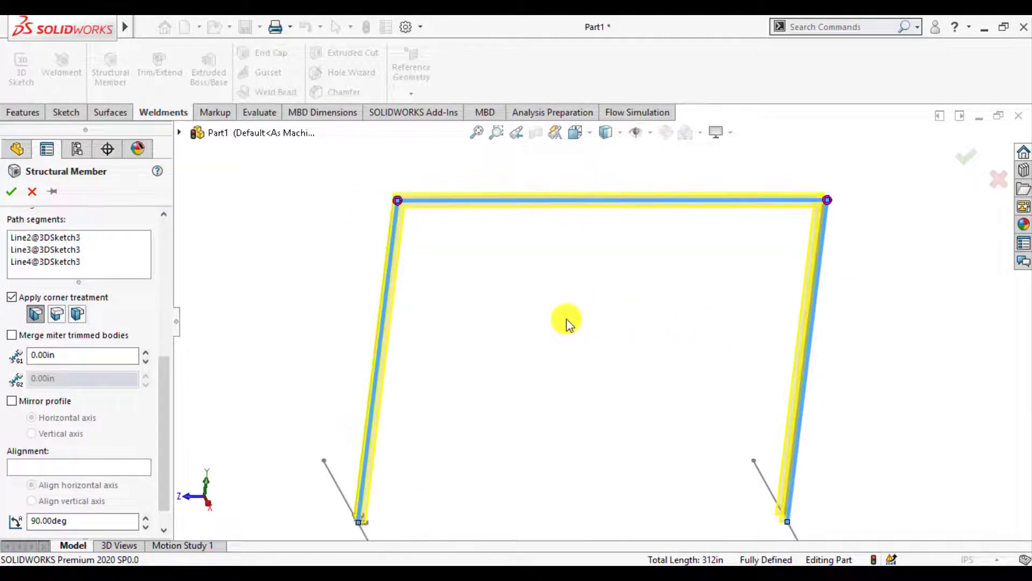
click(8, 192)
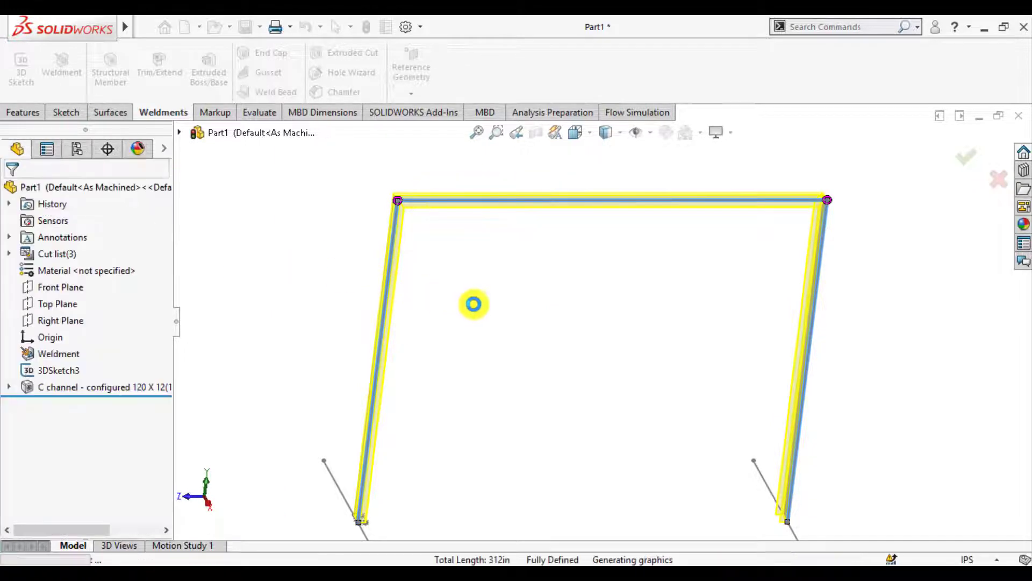
scroll(538, 322, up, 2)
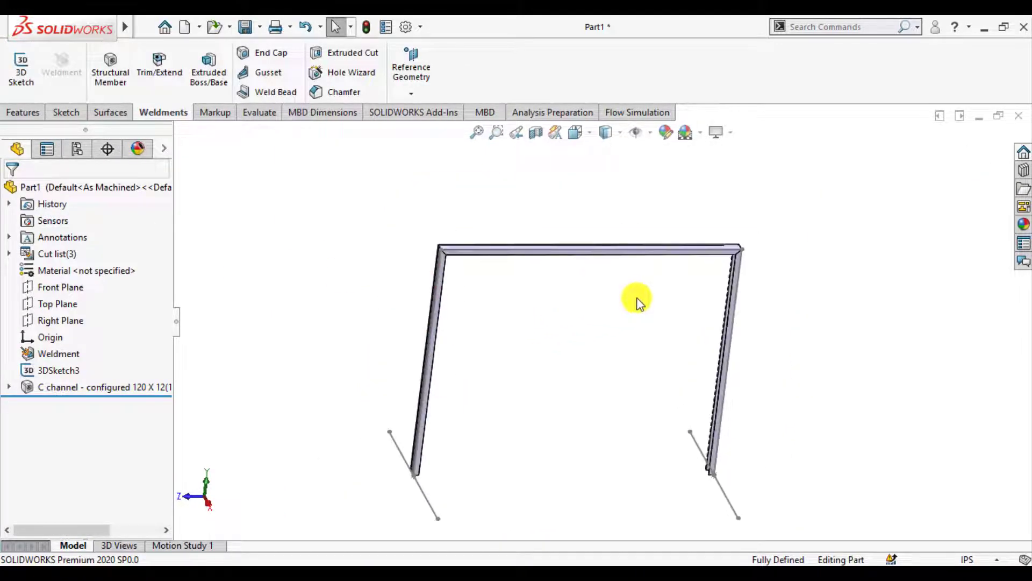
middle_drag(614, 281, 632, 297)
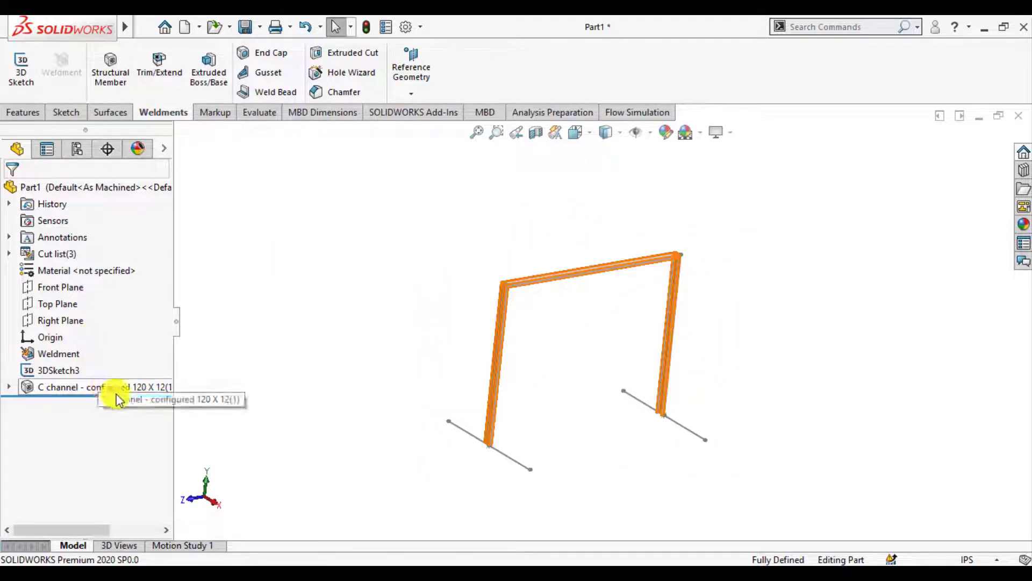
Step: Edit the frame's 3D sketch and draw two diagonal braces, about 39 in and 44 in long, from the near base line to its upright
click(64, 369)
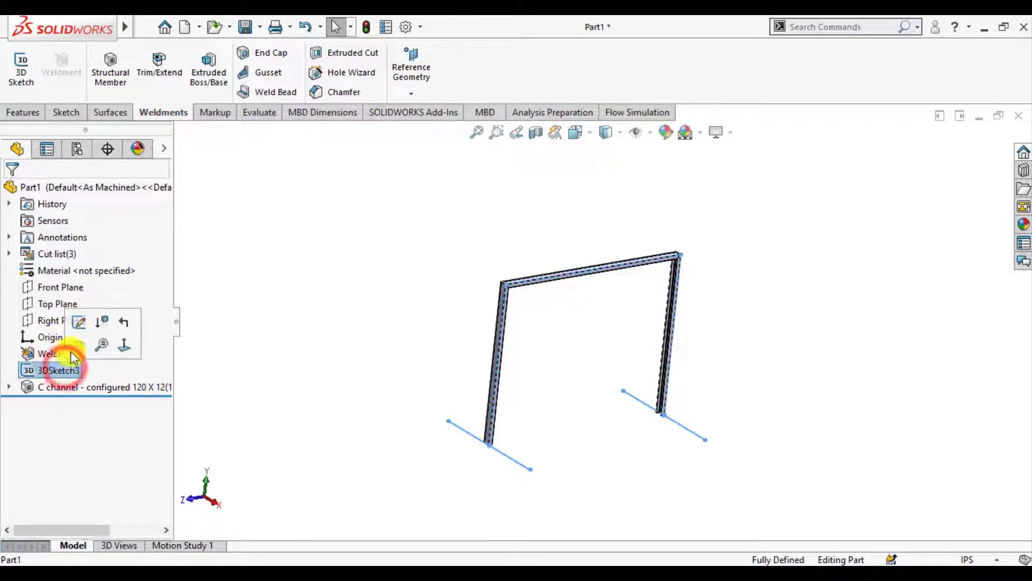
click(79, 323)
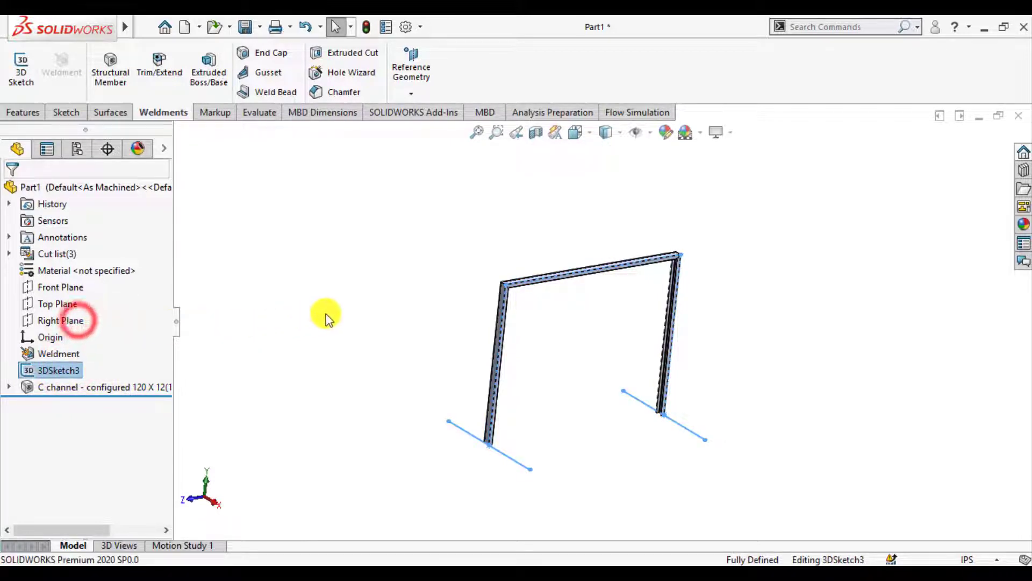
click(366, 308)
mouse_move(522, 438)
middle_down()
mouse_move(543, 412)
mouse_move(581, 396)
mouse_move(532, 450)
middle_up()
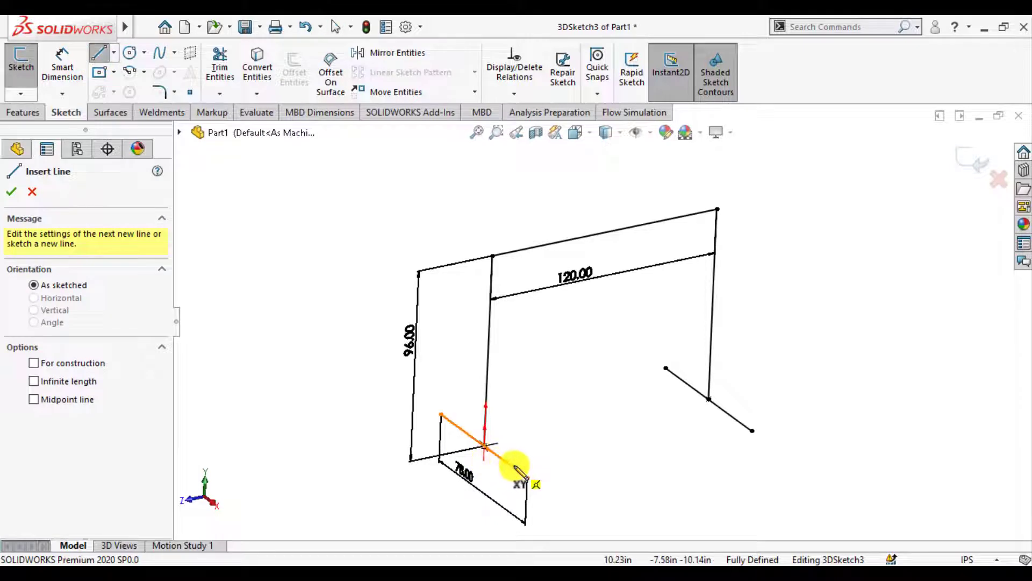
click(514, 466)
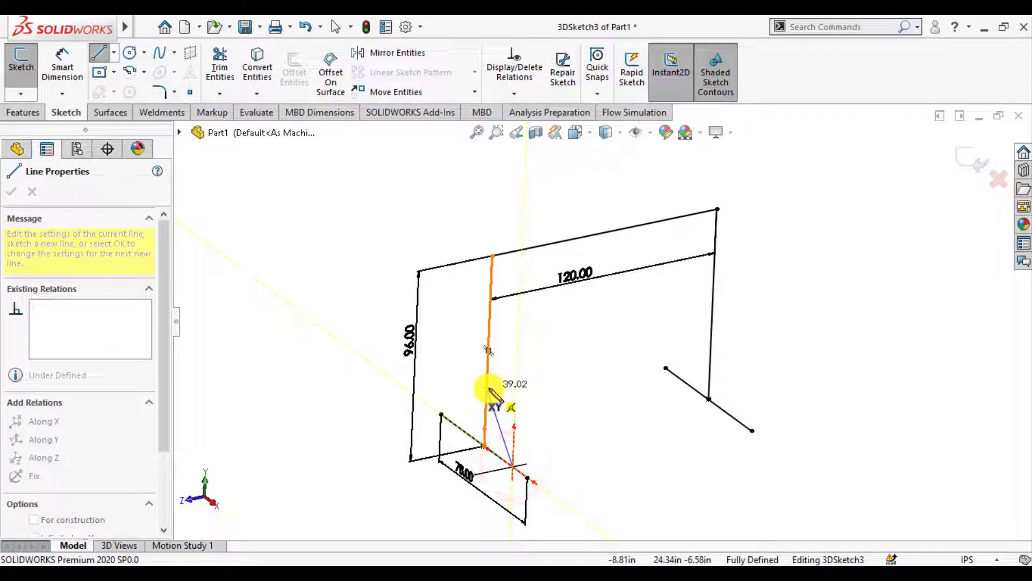
click(490, 388)
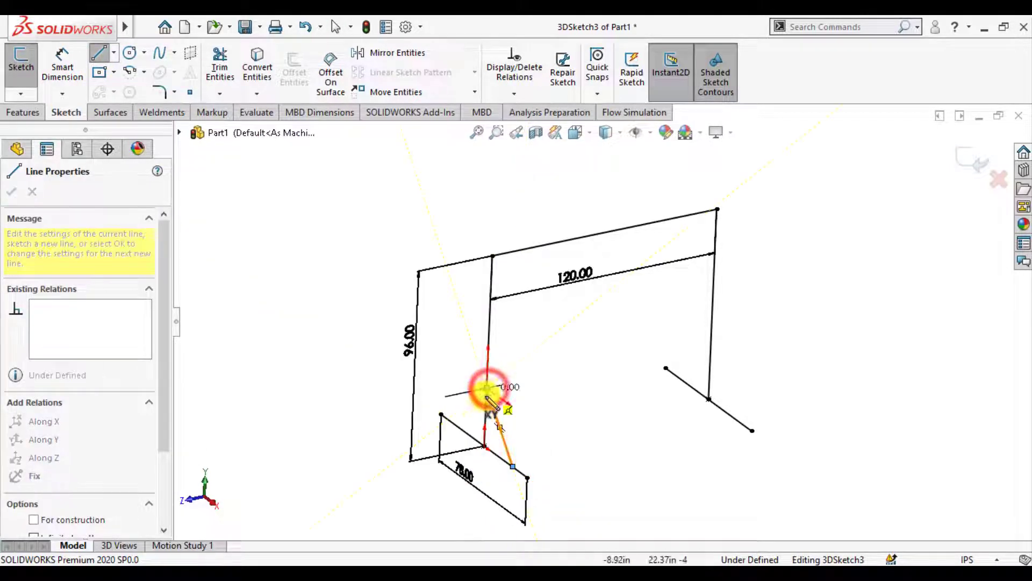
click(448, 418)
double_click(295, 425)
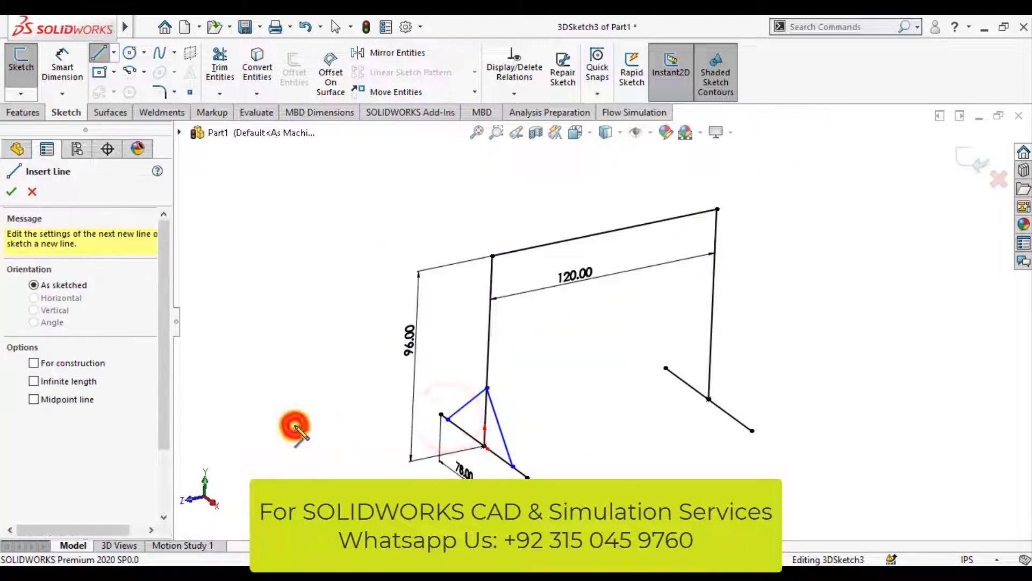
Step: Draw two diagonal brace lines from the far base line to a common point on the far upright, the front one about 36 in long
click(673, 371)
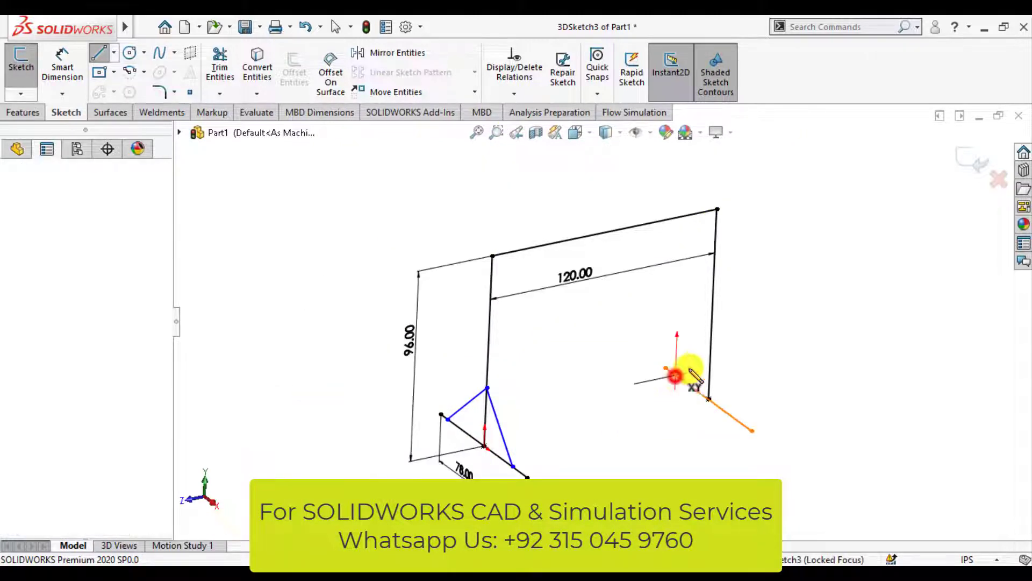
click(711, 341)
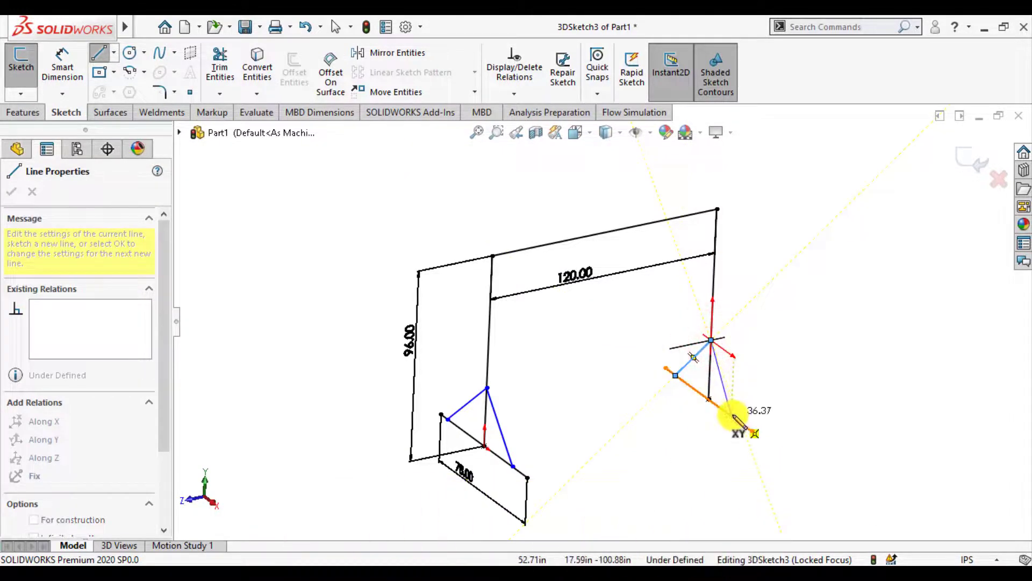
click(732, 415)
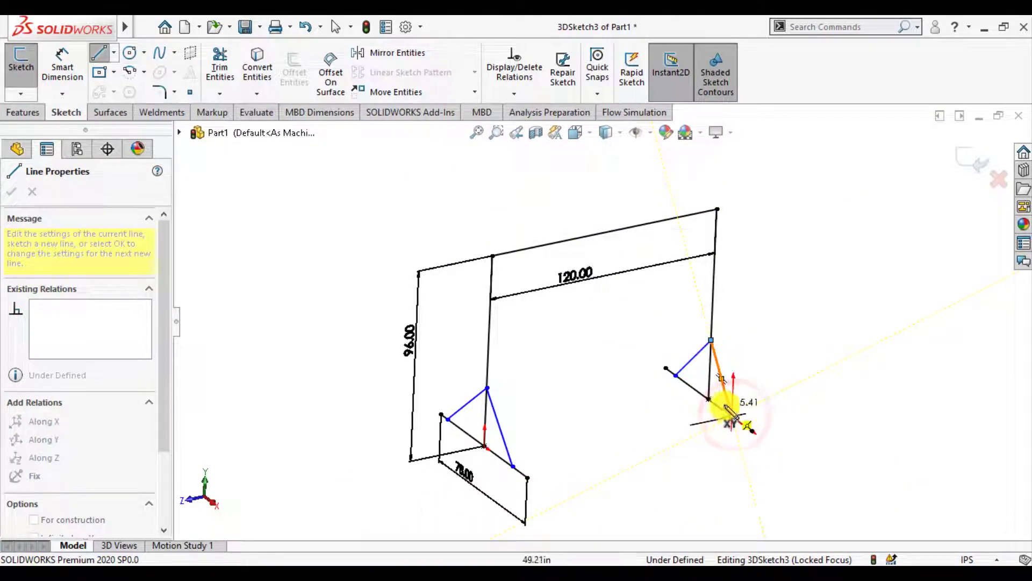
key(Escape)
key(Escape)
Step: Apply an Equal relation to all four diagonal brace lines
scroll(735, 367, down, 2)
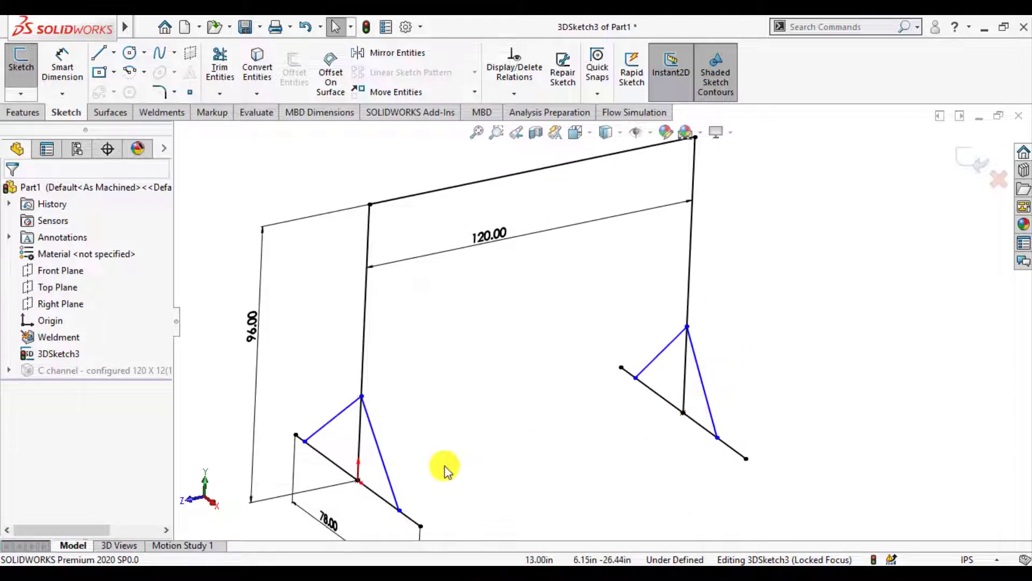
click(387, 477)
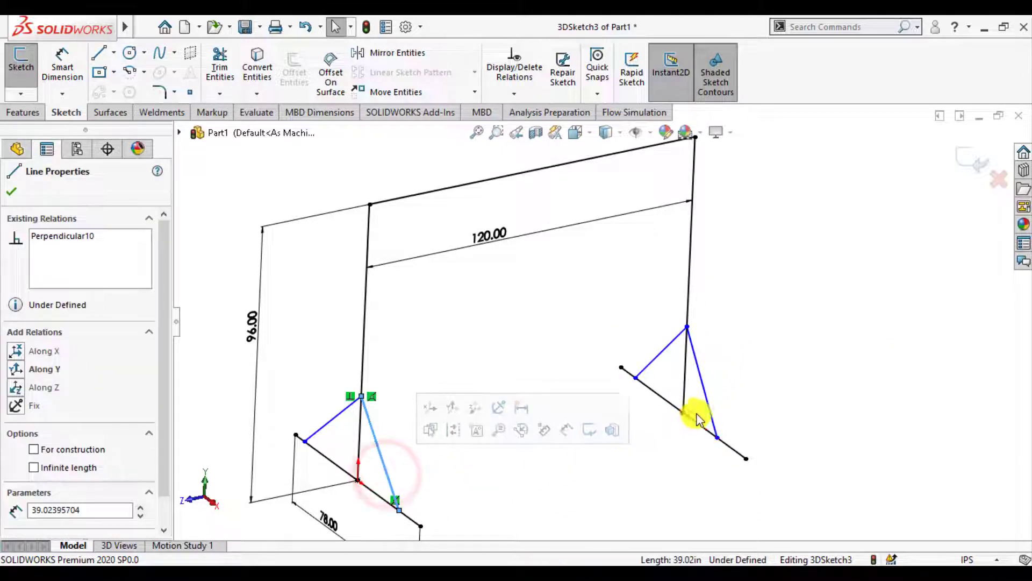
ctrl+click(680, 379)
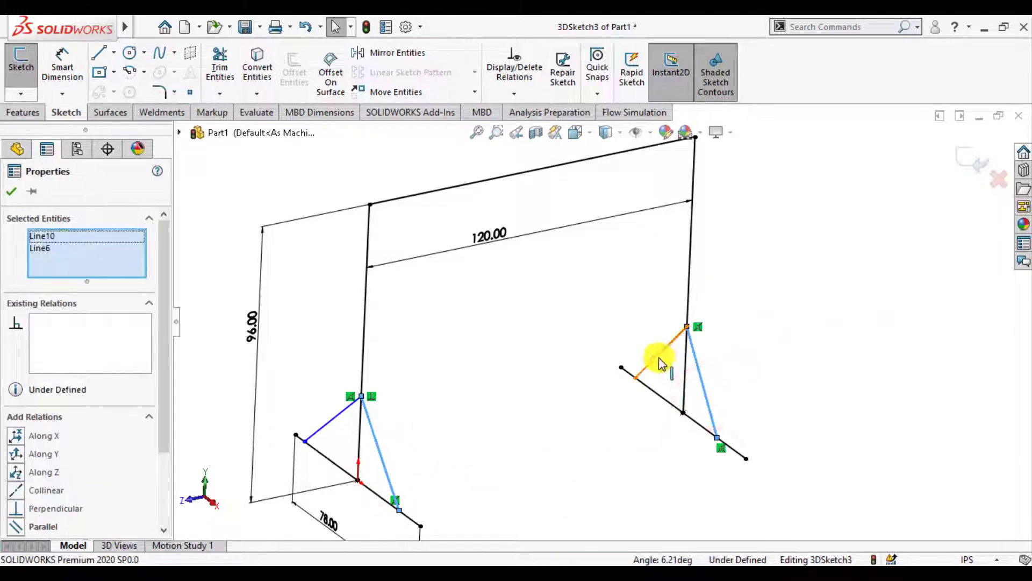
ctrl+click(327, 424)
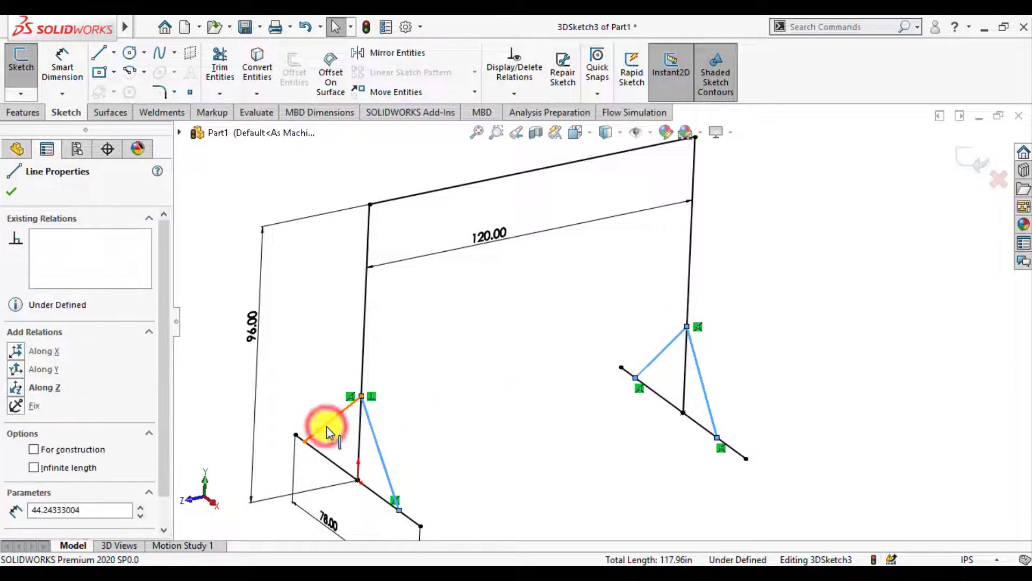
click(487, 363)
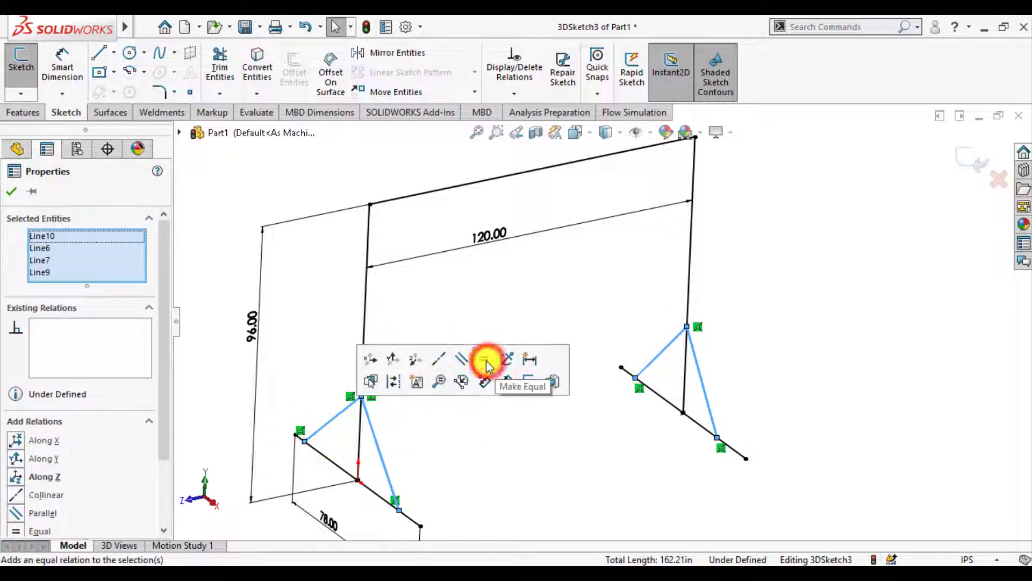
click(7, 195)
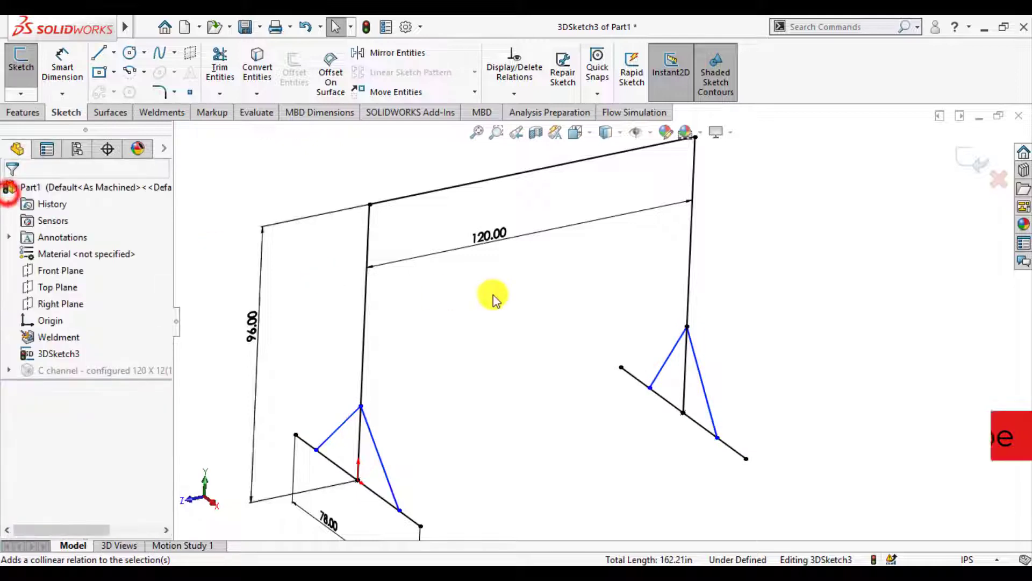
Step: Dimension the height of the far braces' common point above the far base line as 30 in
click(60, 59)
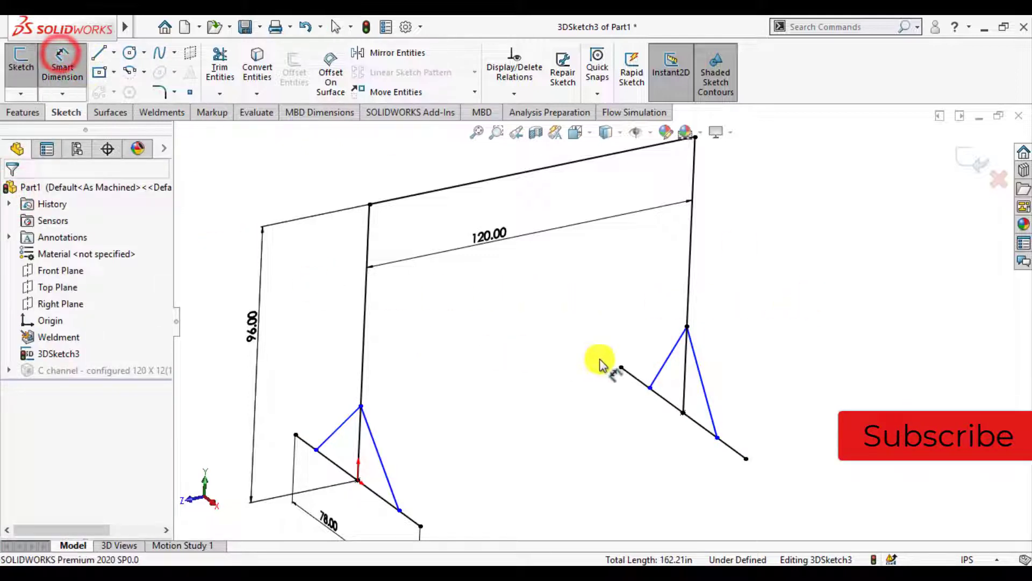
click(686, 327)
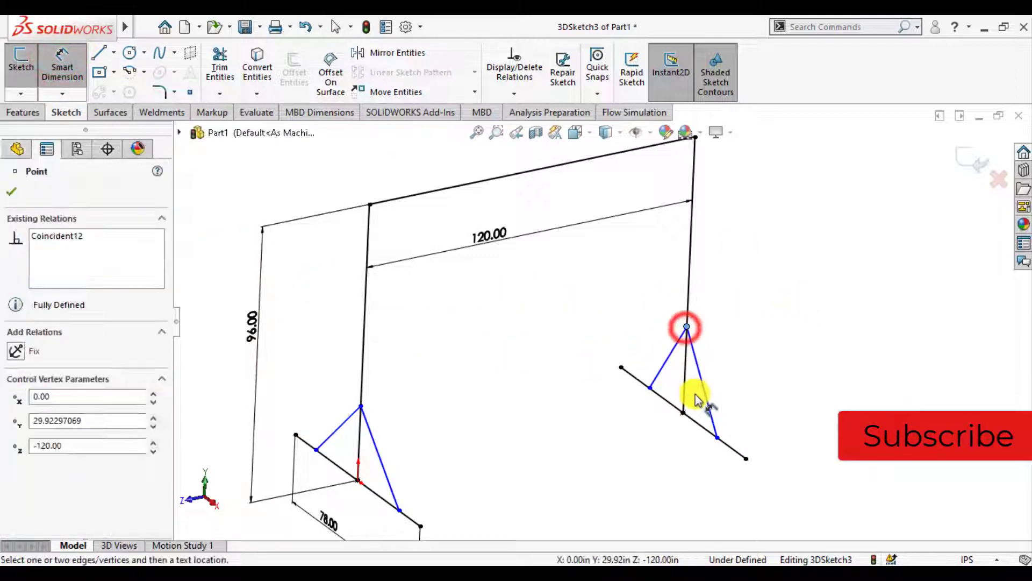
click(696, 422)
click(761, 415)
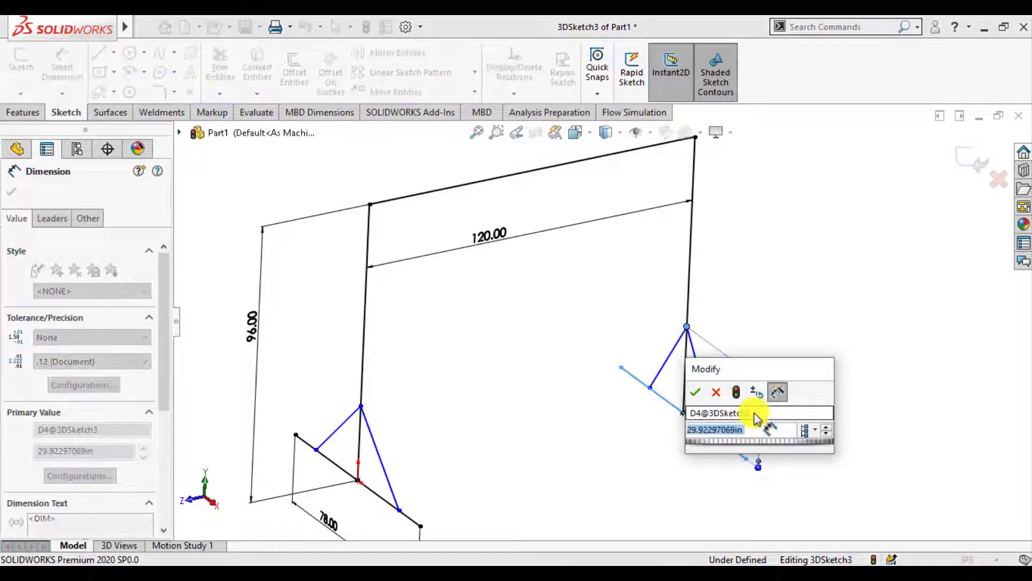
text(30)
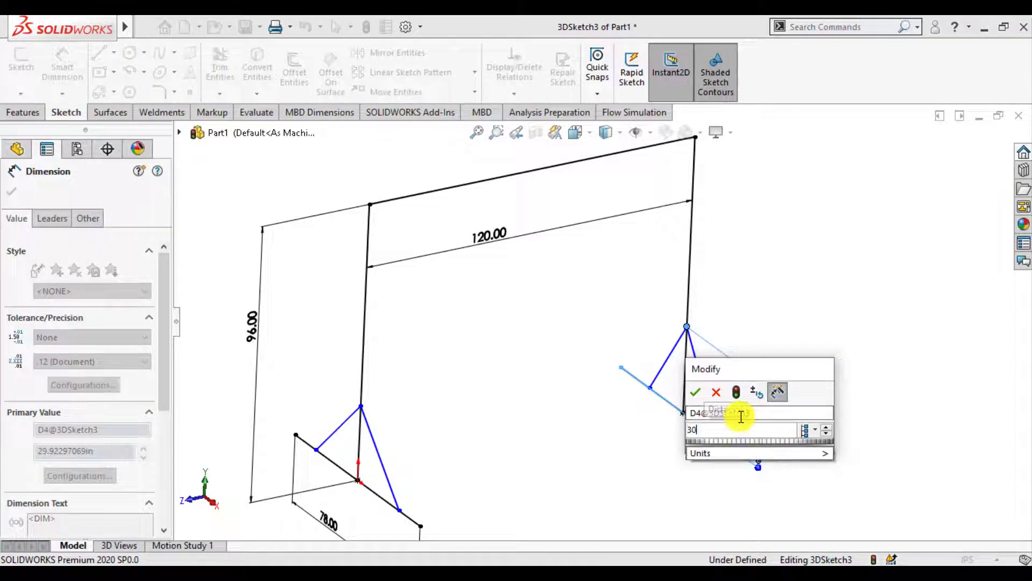
key(Return)
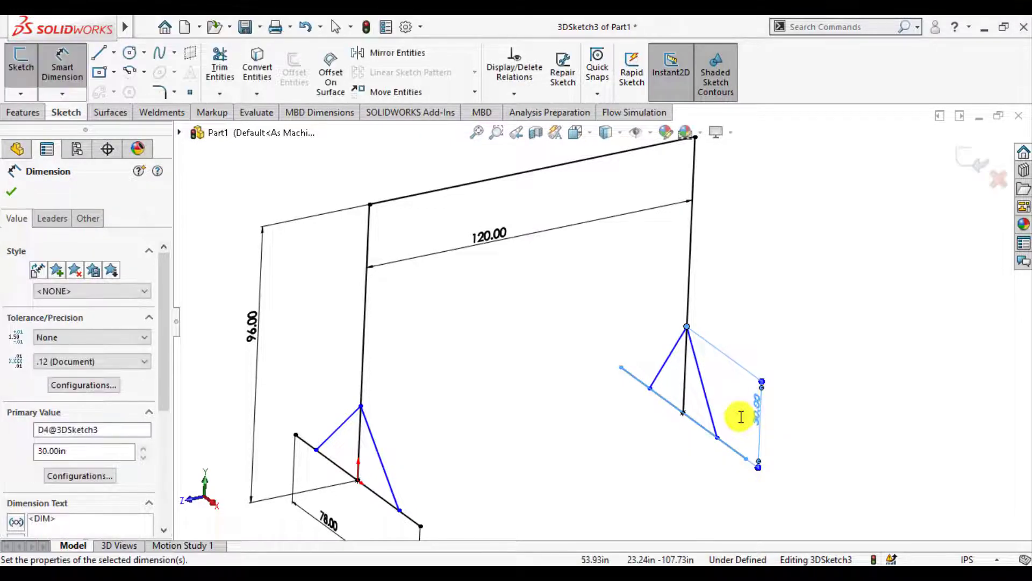
Step: Dimension the height of the near braces' common point above its base line as 30 in and exit the 3D sketch
click(361, 407)
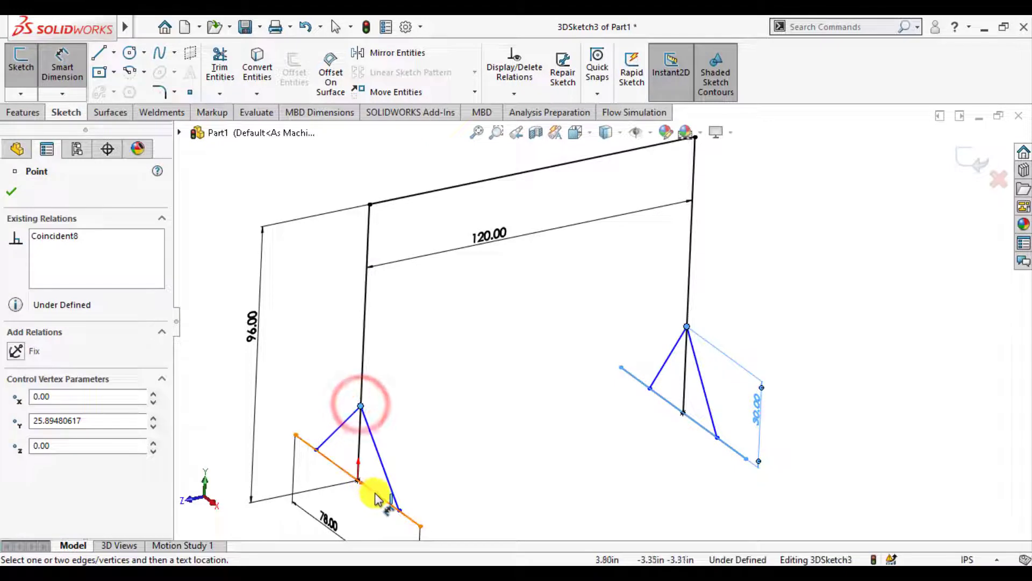
click(373, 490)
click(505, 444)
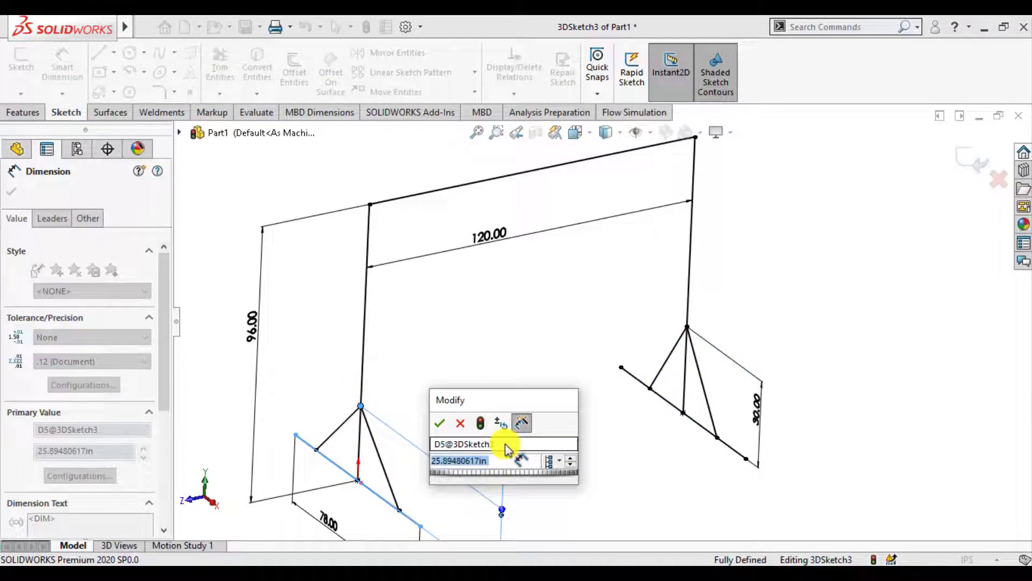
text(30)
key(Return)
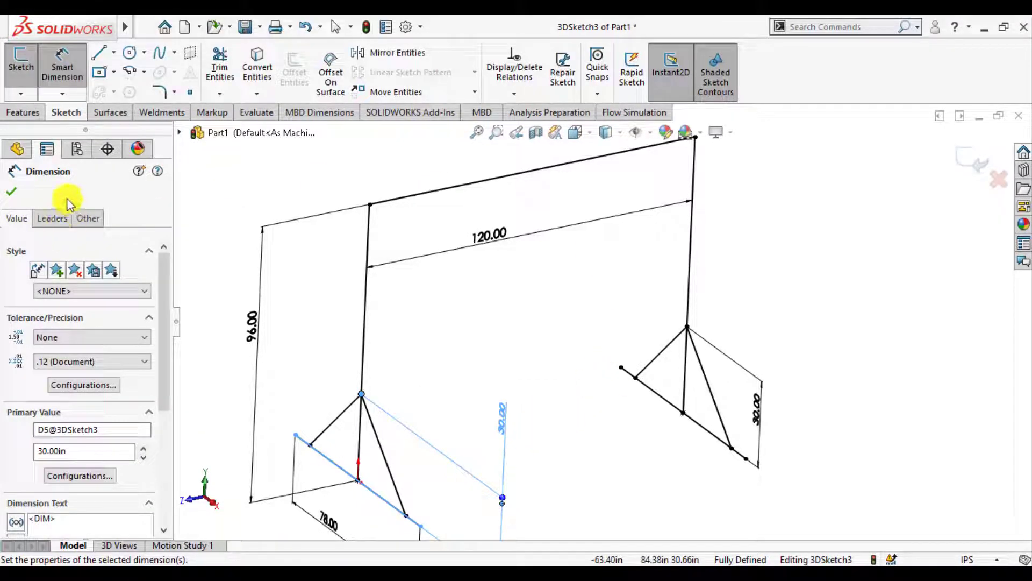
click(13, 190)
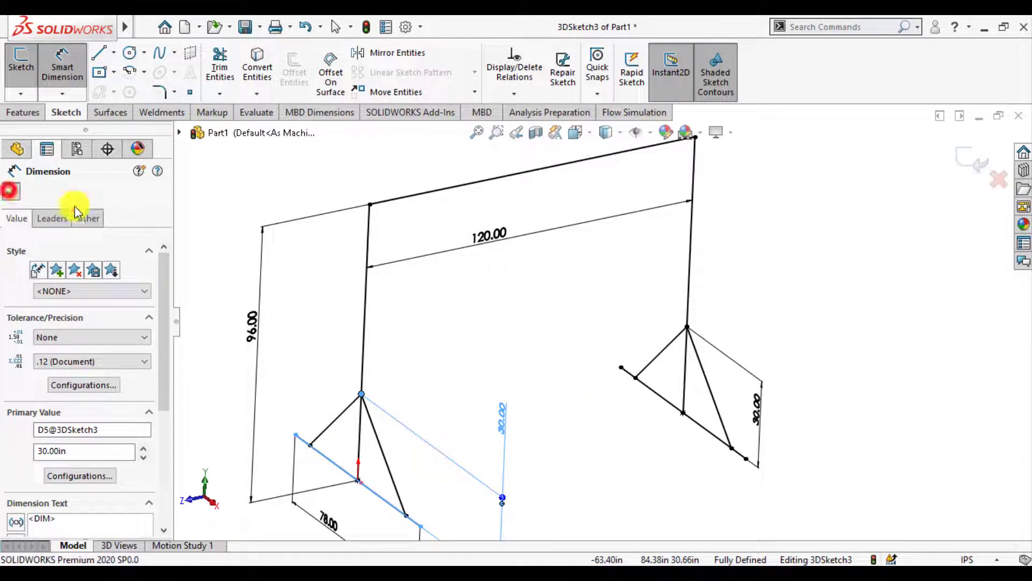
click(971, 158)
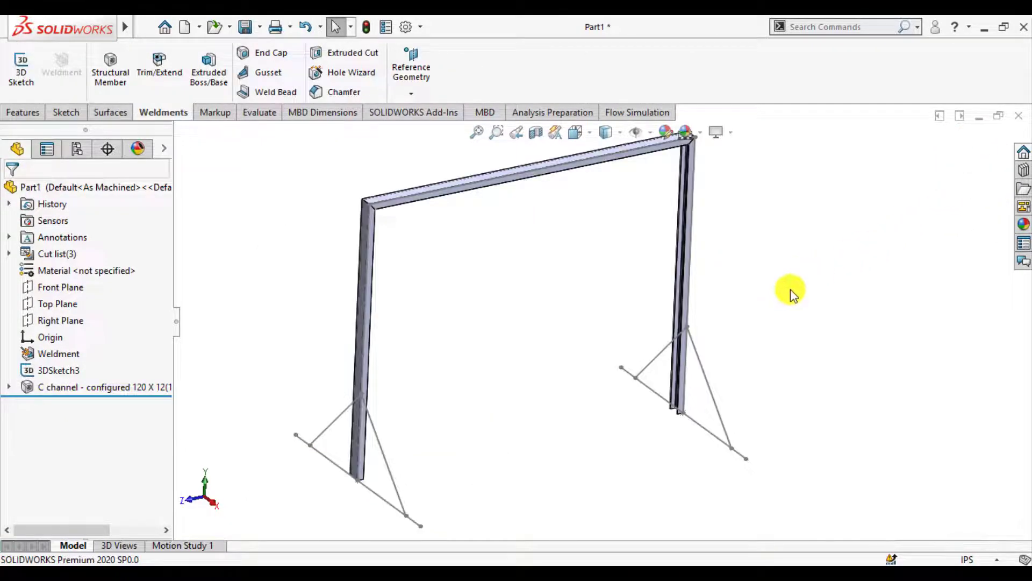
Step: Start a structural member with the iso standard, sb beam - Configured profile type and size 80 x 6
middle_drag(790, 293, 584, 376)
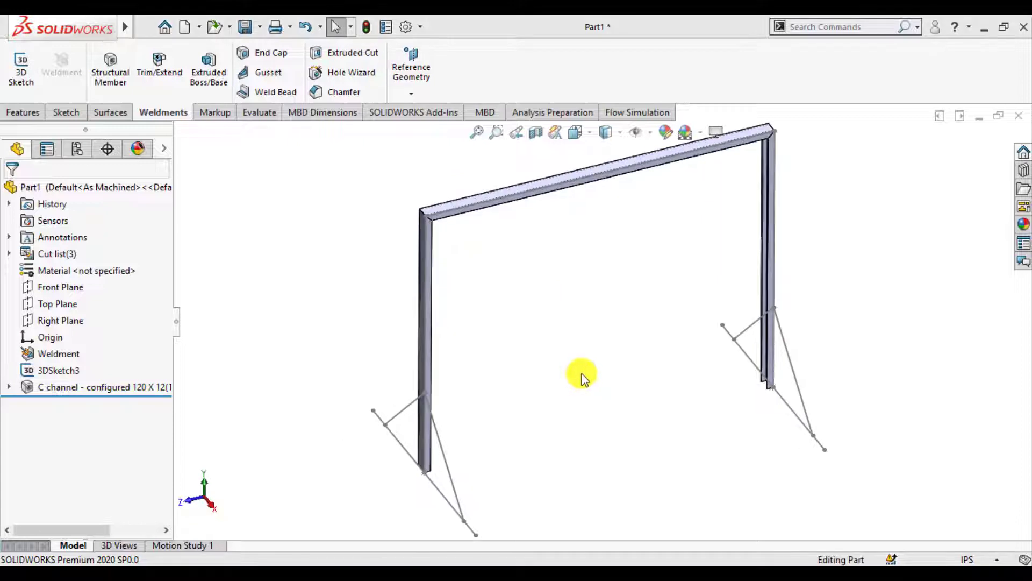
click(113, 62)
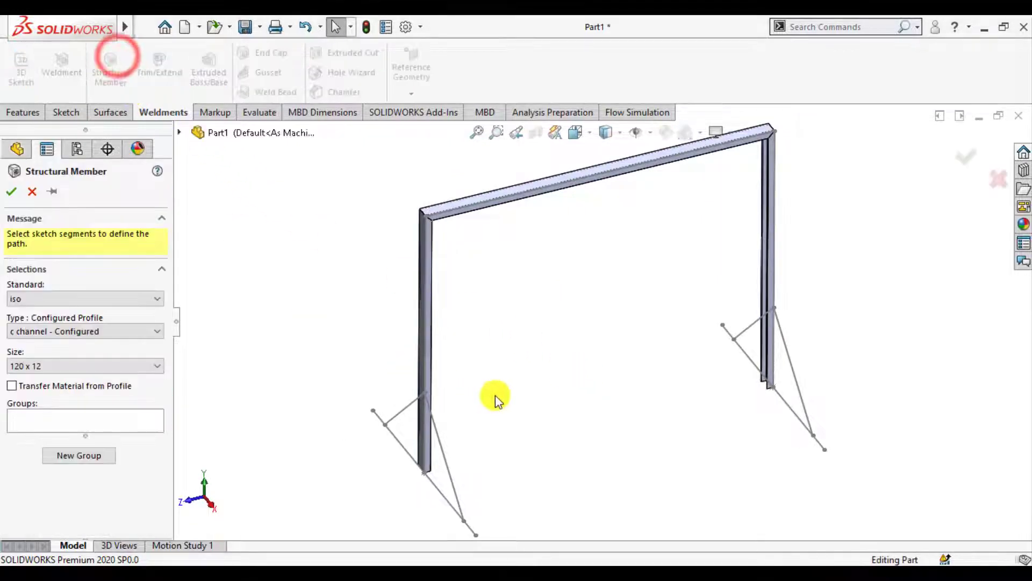
click(110, 331)
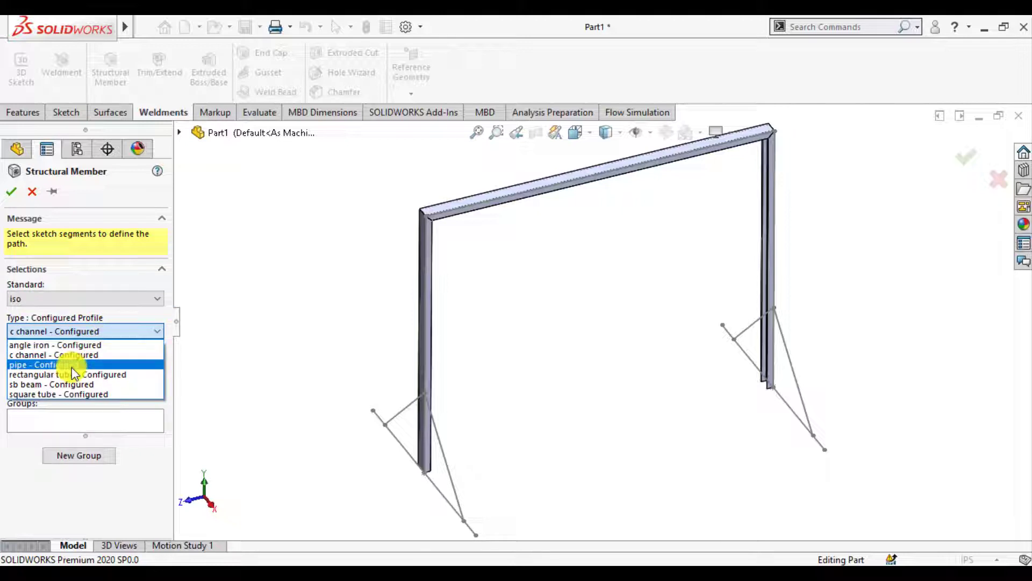
click(60, 384)
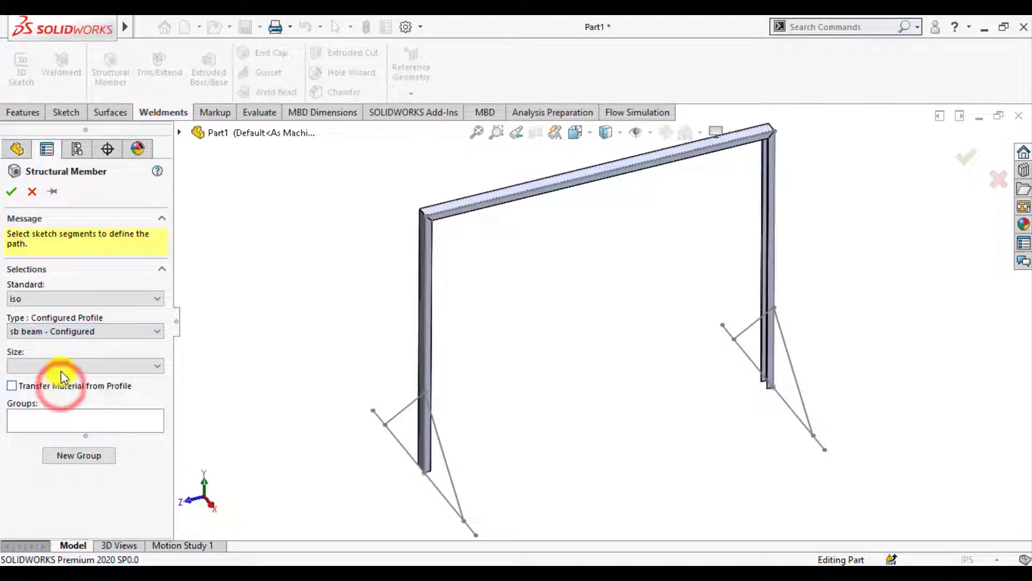
click(60, 365)
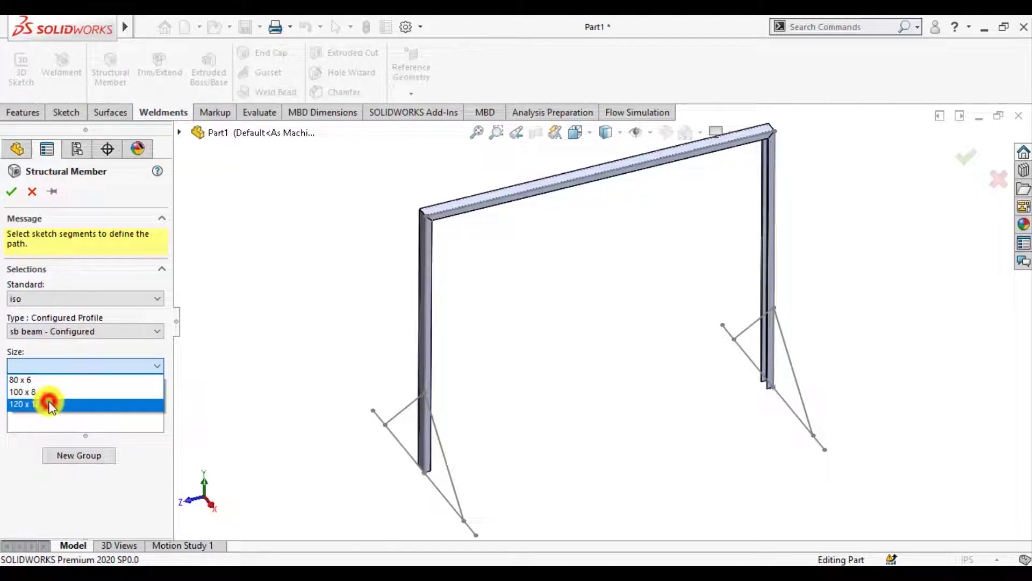
click(49, 379)
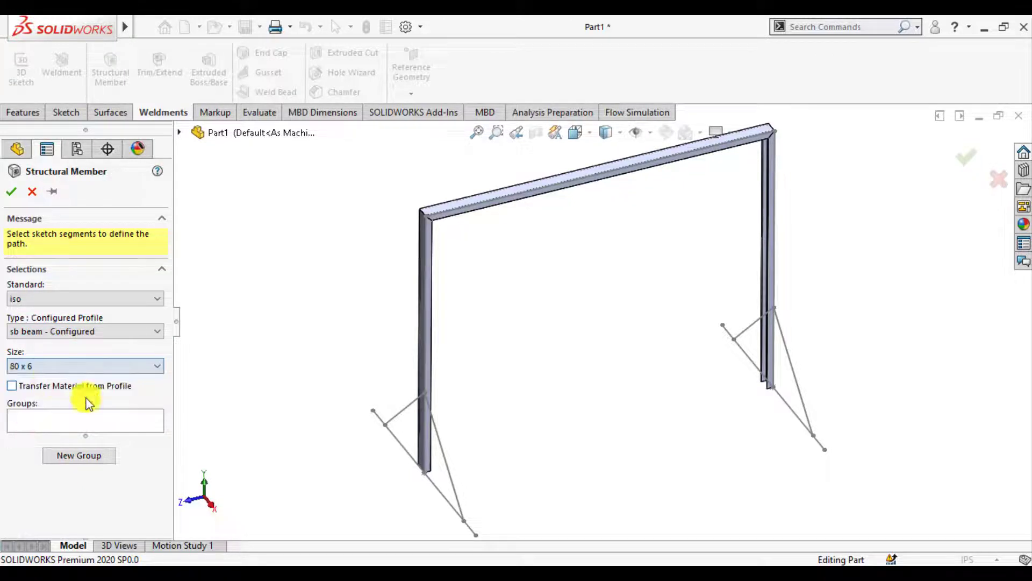
Step: Select the near and far base lines as the path segments of the structural member group
click(400, 447)
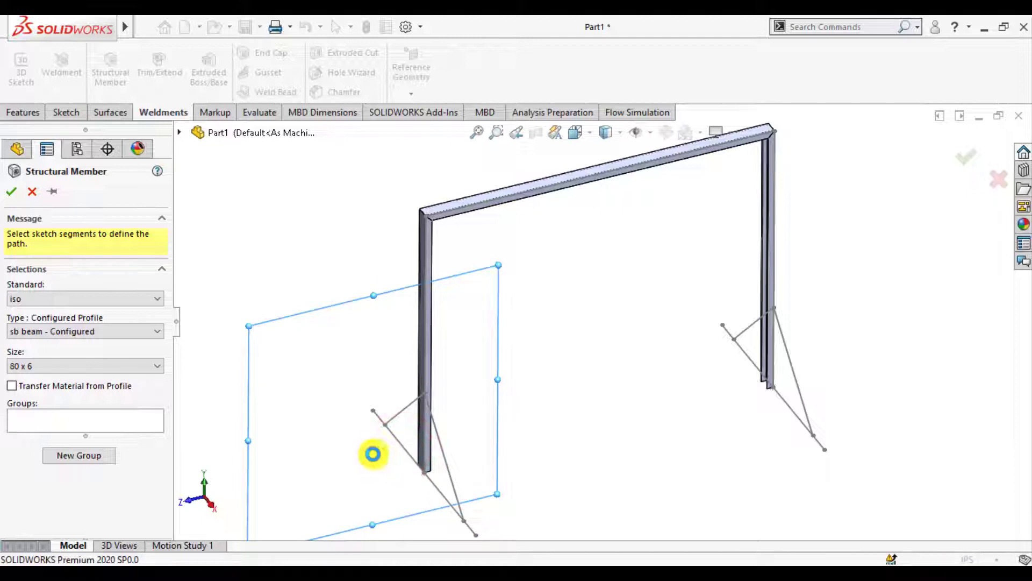
scroll(437, 479, down, 3)
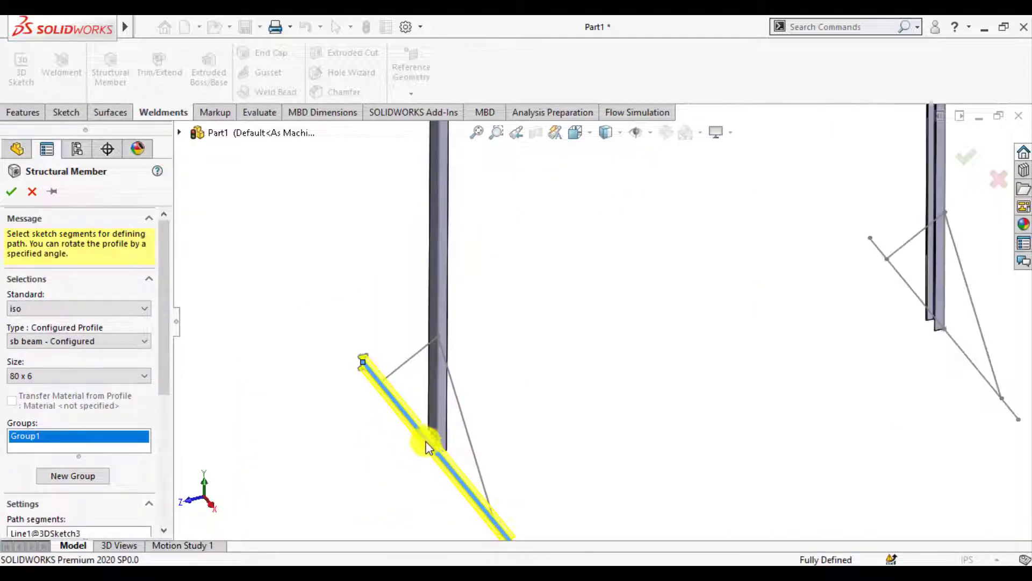
middle_drag(400, 419, 428, 430)
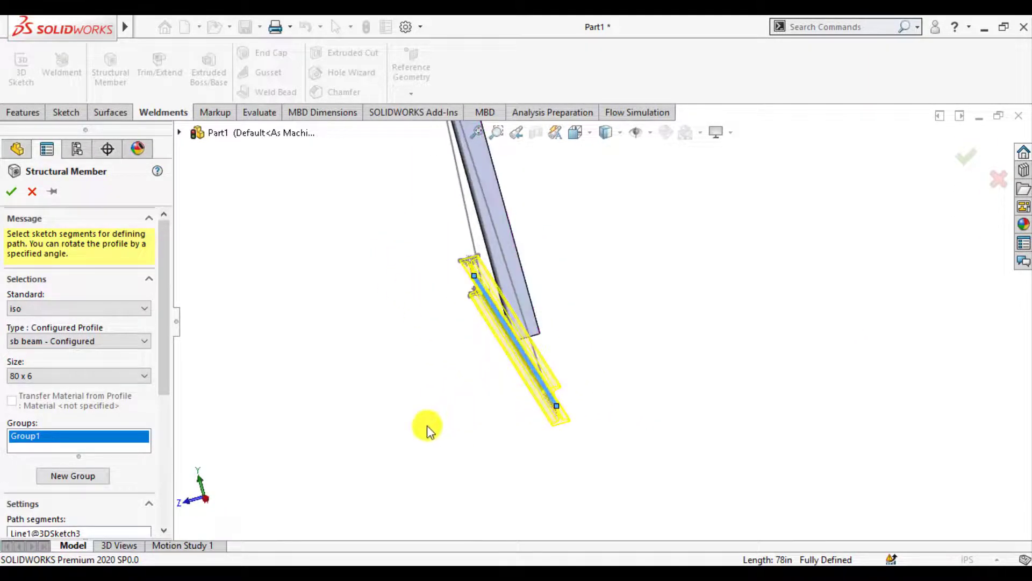
scroll(352, 413, up, 8)
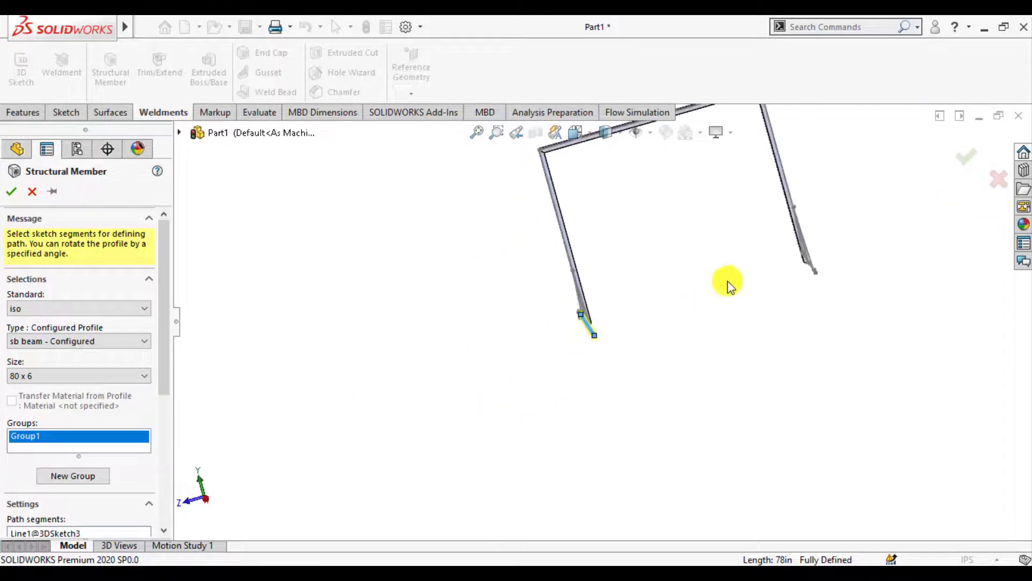
scroll(739, 293, down, 5)
middle_drag(741, 298, 774, 312)
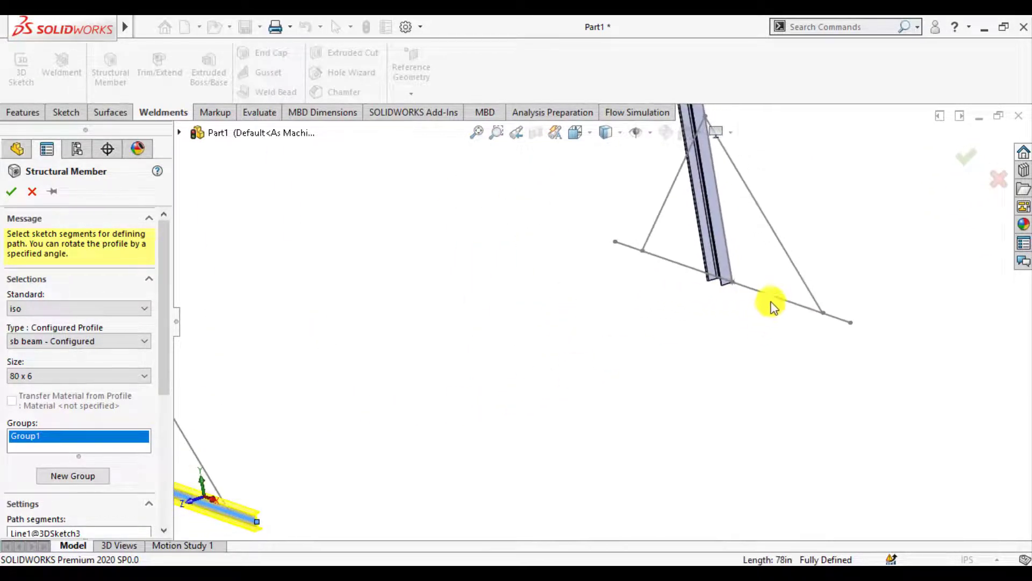
click(771, 301)
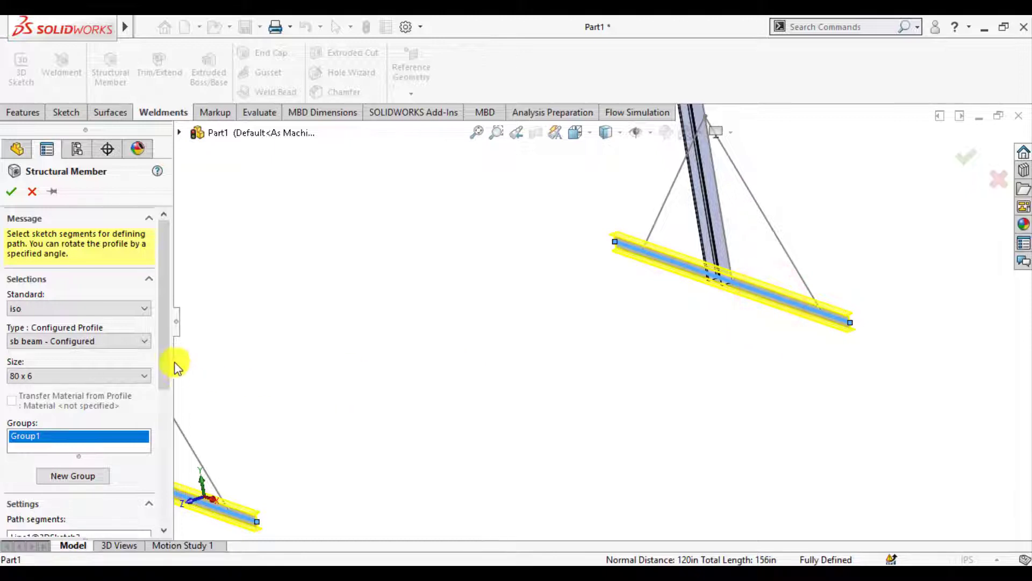
Step: Change the base members' profile type to square tube - Configured with size 80 x 80 x 5
drag(165, 353, 152, 405)
scroll(746, 336, down, 5)
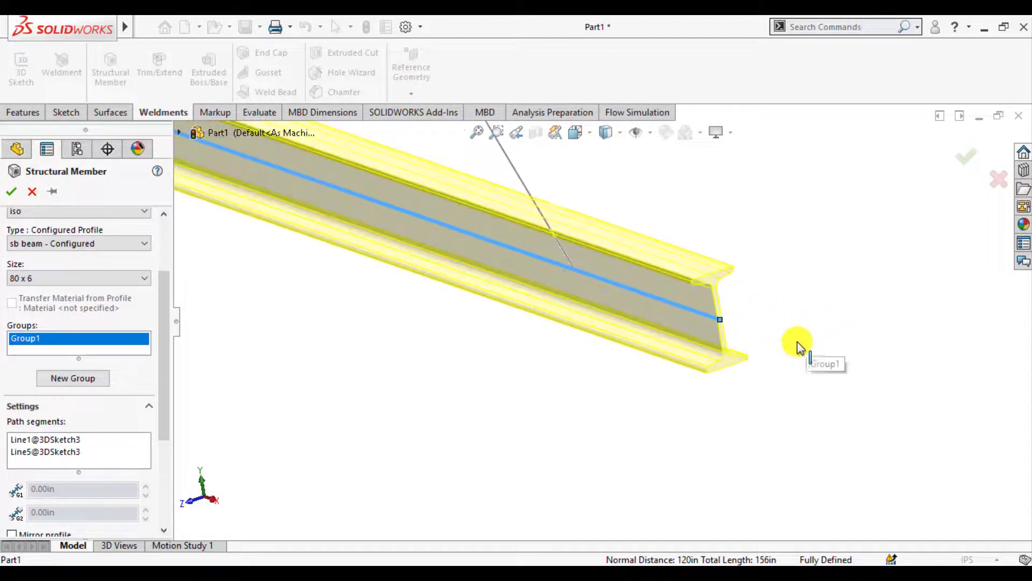
scroll(791, 354, up, 5)
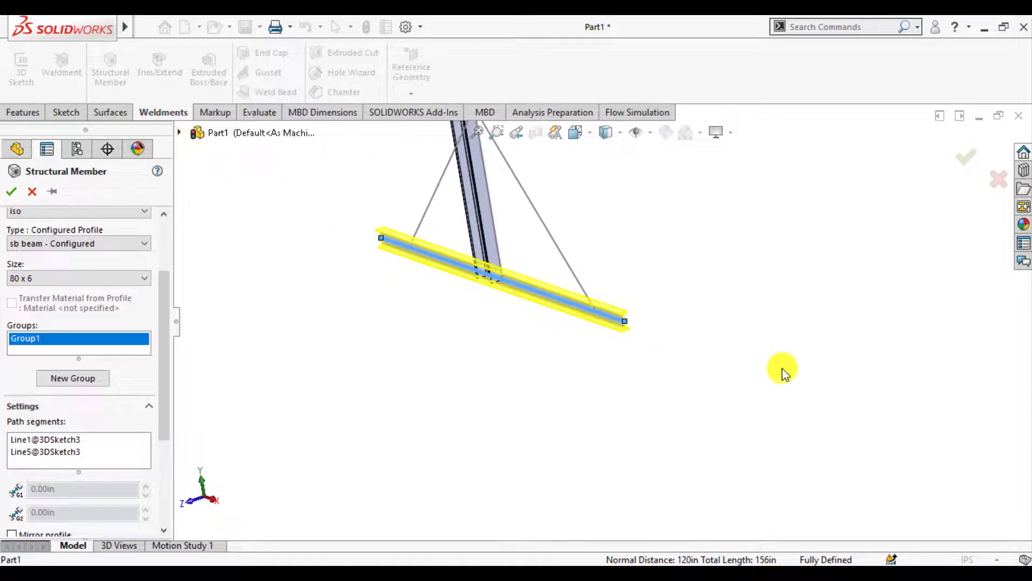
scroll(749, 375, up, 8)
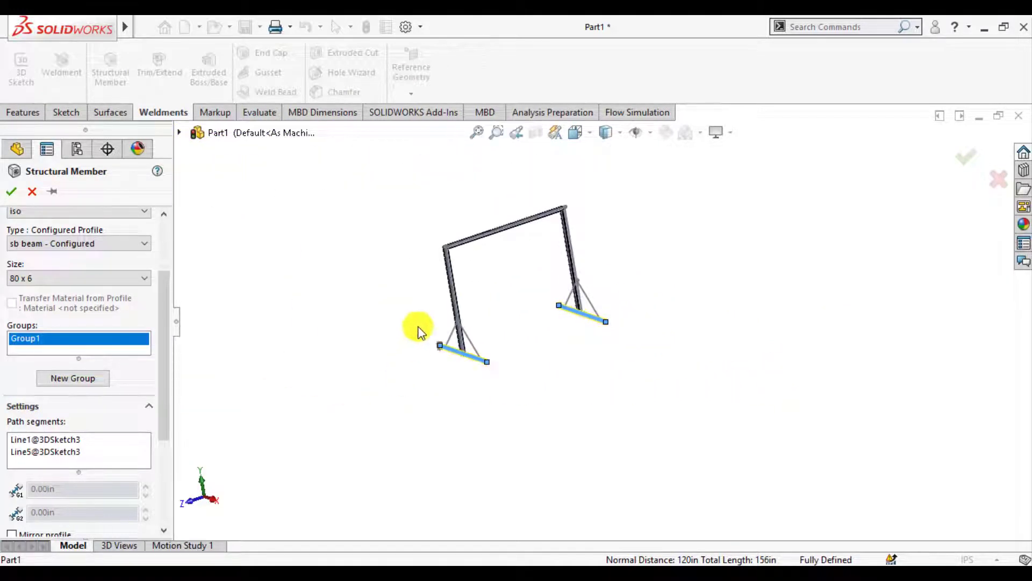
scroll(465, 299, down, 6)
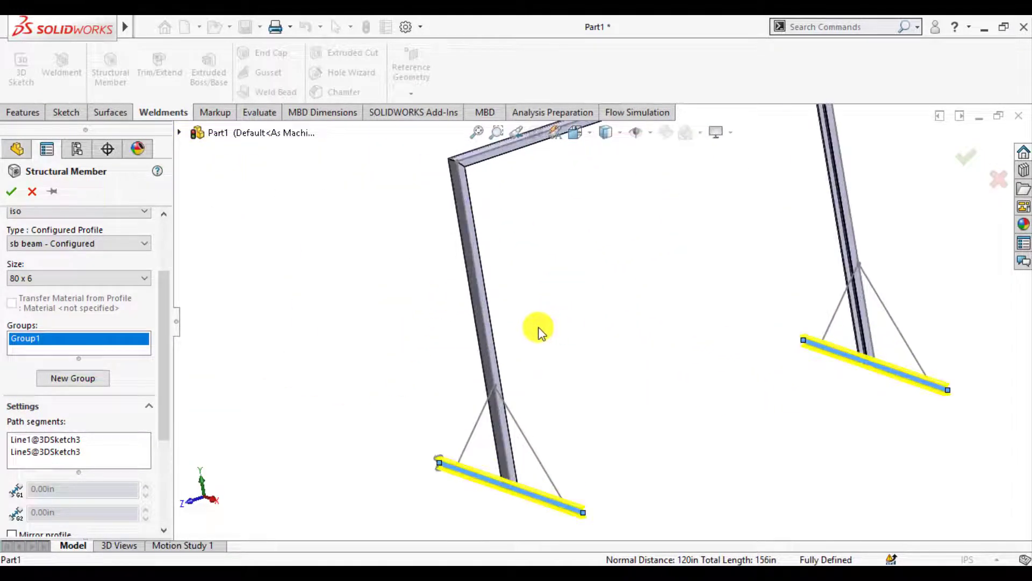
scroll(516, 335, down, 2)
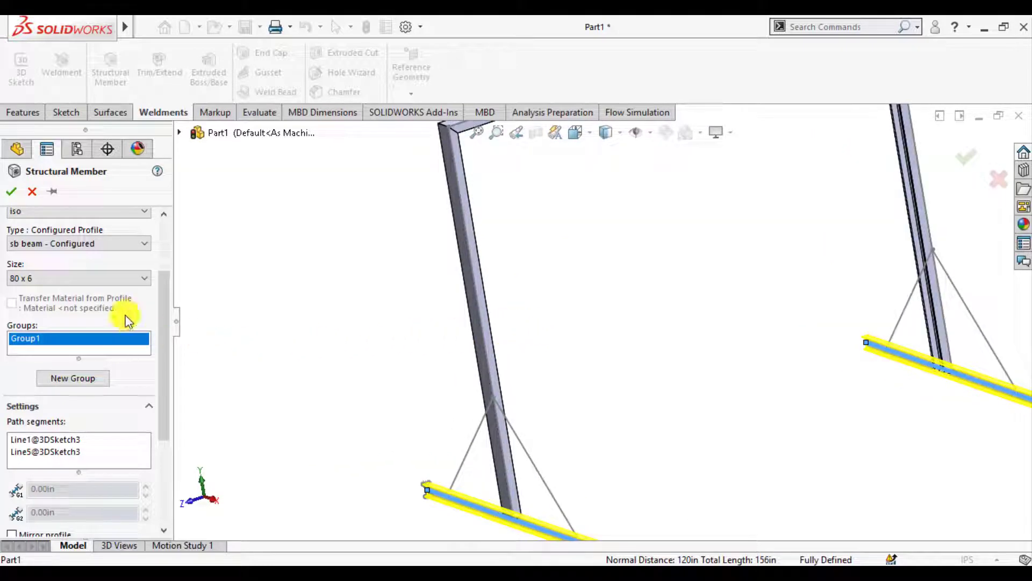
click(102, 245)
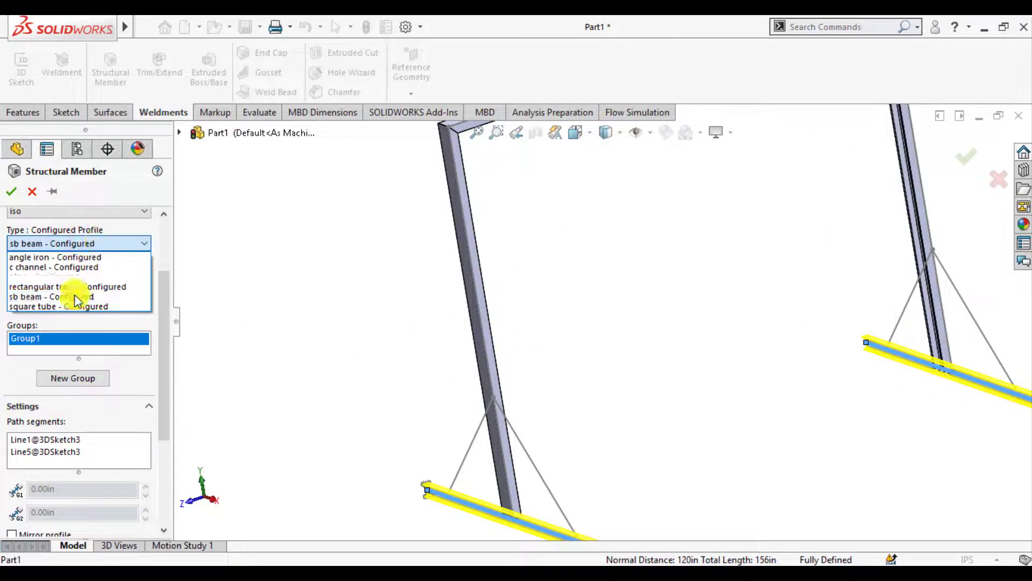
click(72, 306)
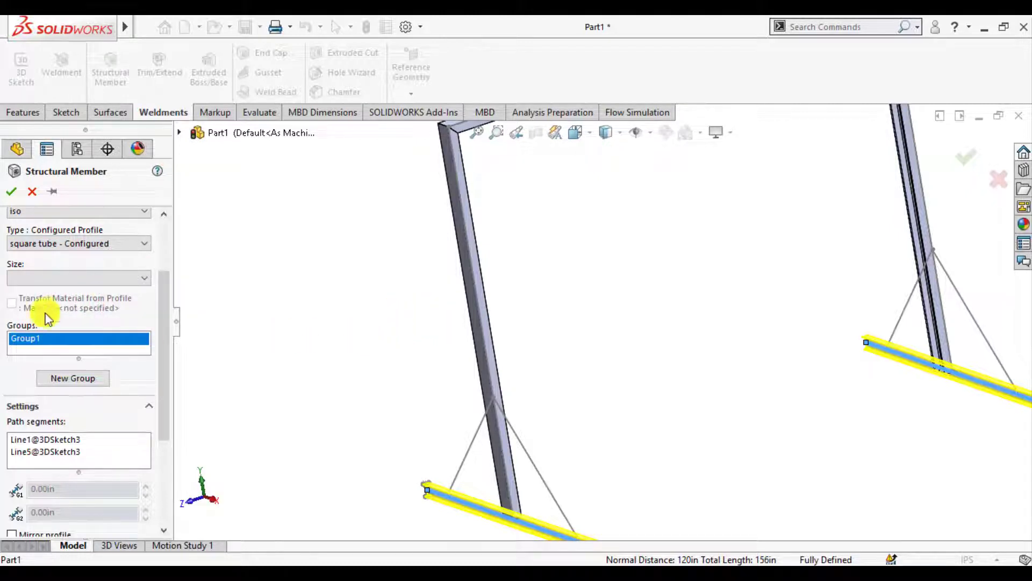
click(56, 277)
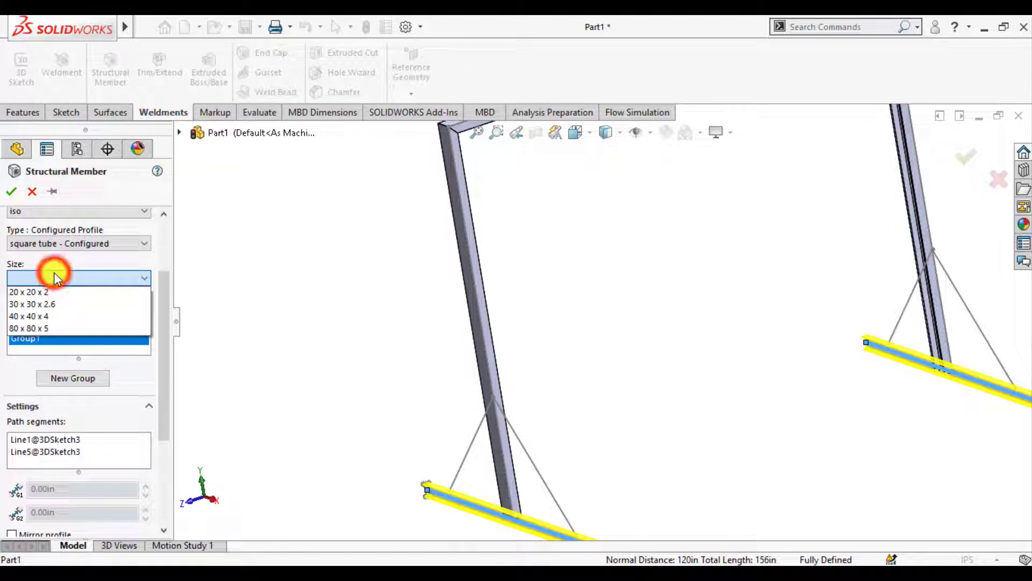
click(53, 328)
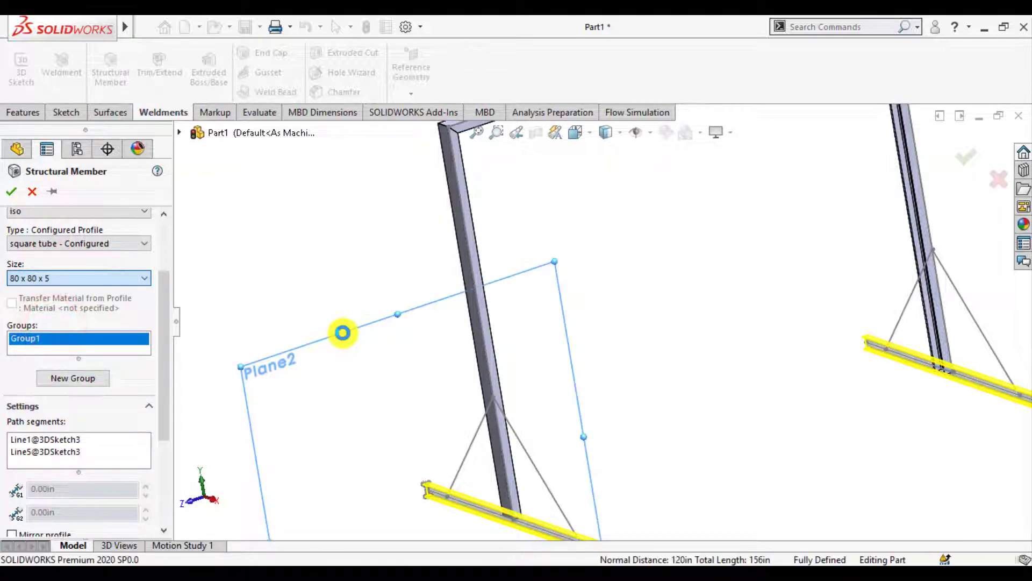
Step: Inspect the square tube preview on the base lines and try size 40 x 40 x 4
middle_drag(435, 381, 282, 434)
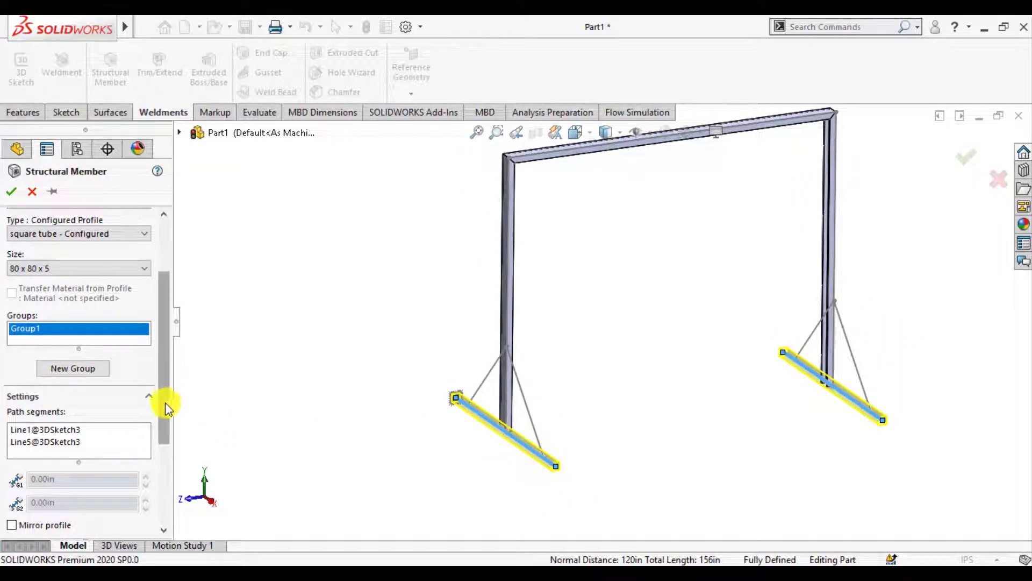
drag(165, 403, 162, 454)
drag(160, 478, 159, 490)
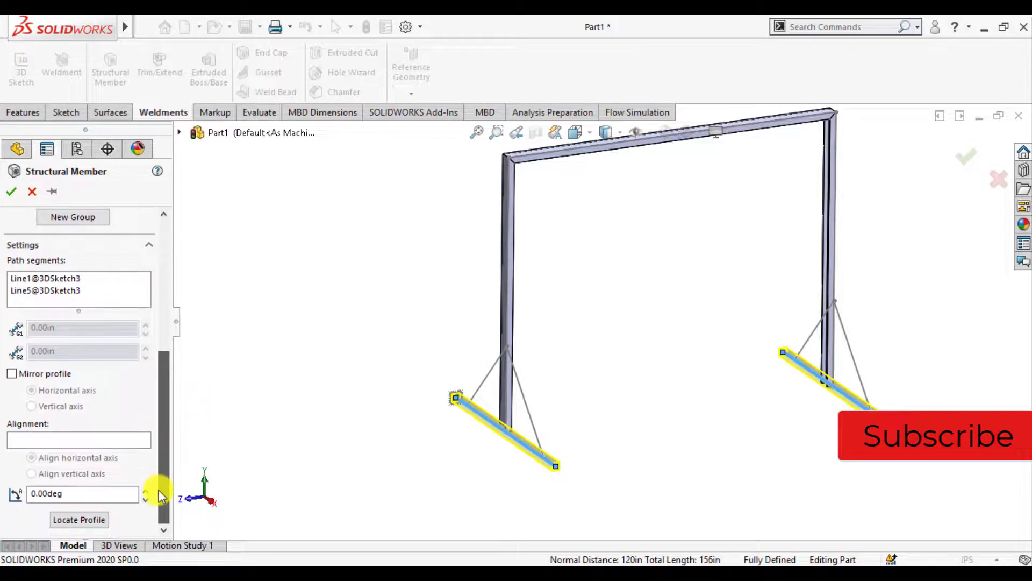
scroll(546, 454, down, 5)
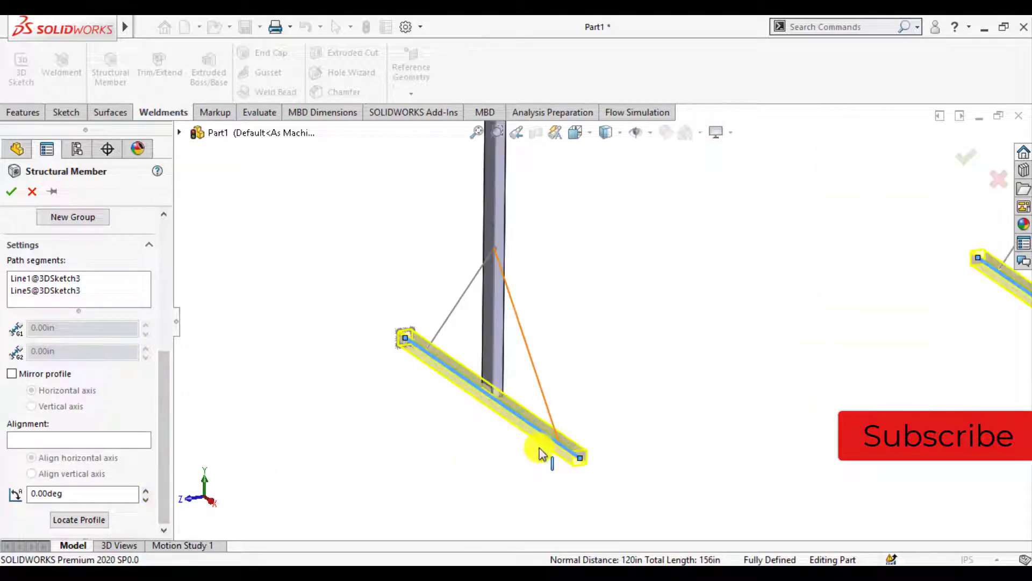
middle_drag(478, 380, 327, 419)
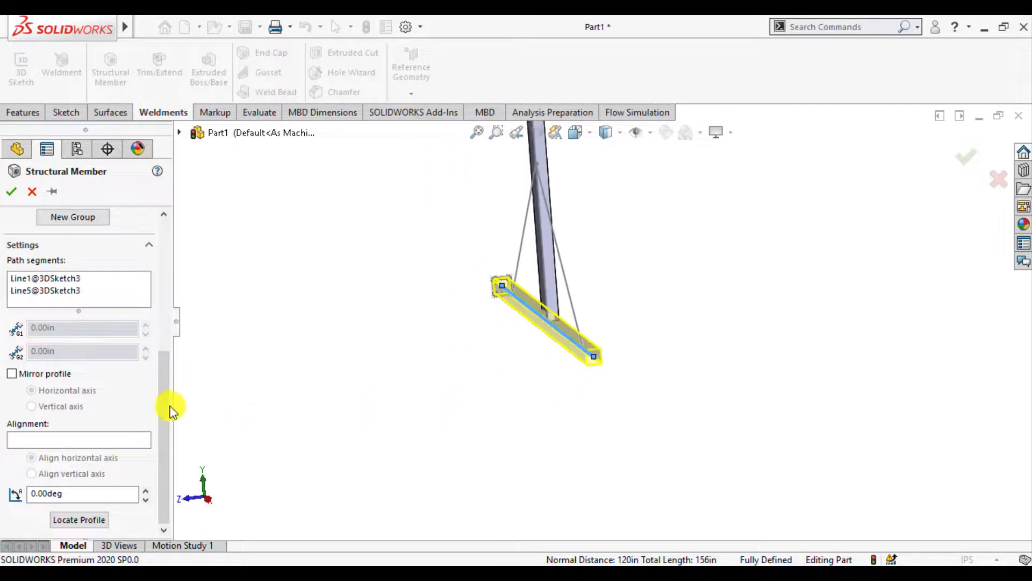
drag(171, 411, 164, 290)
click(82, 308)
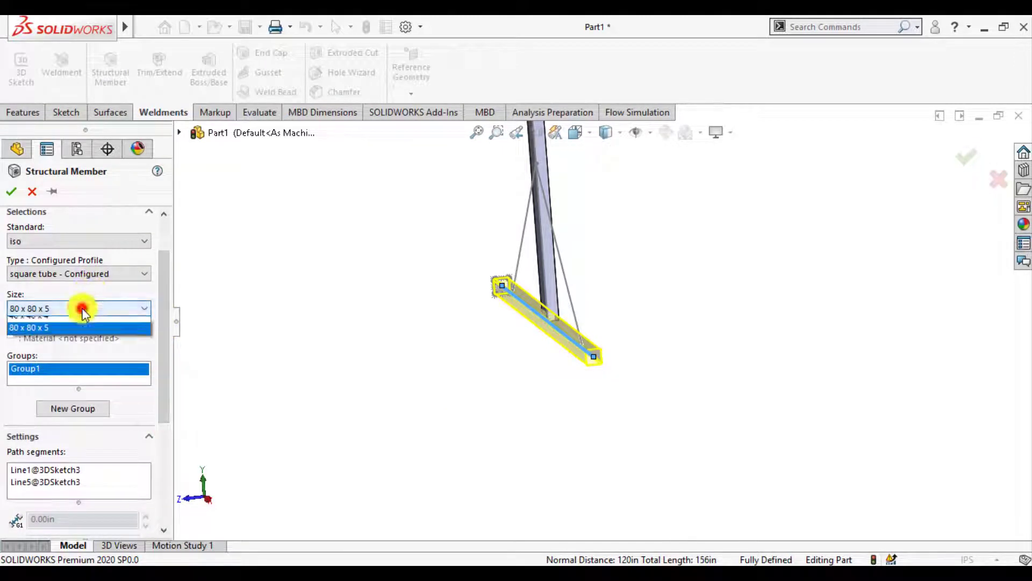
click(63, 344)
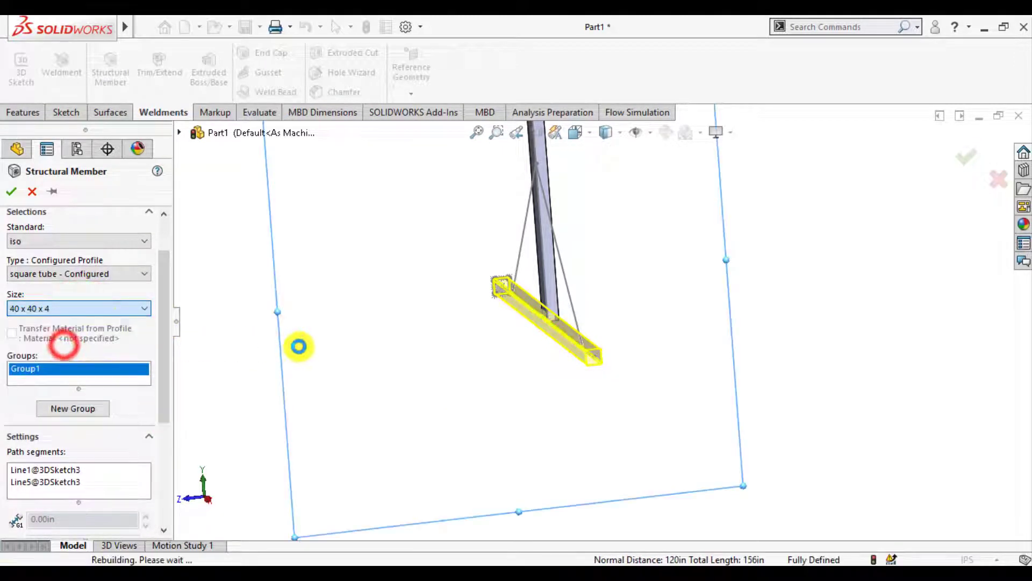
click(370, 356)
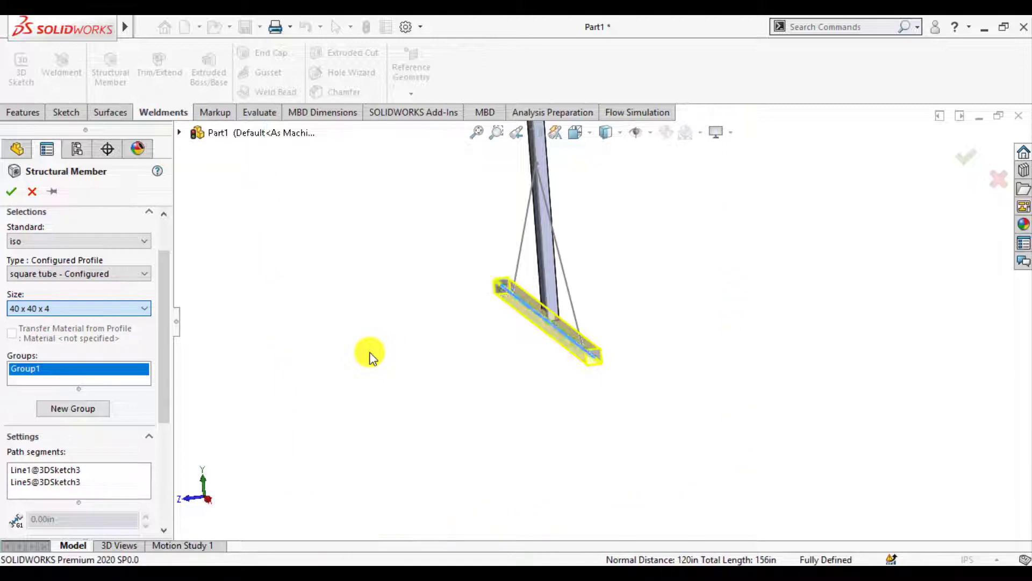
Step: Set the square tube size to 80 x 80 x 5 and create the two base members
click(75, 308)
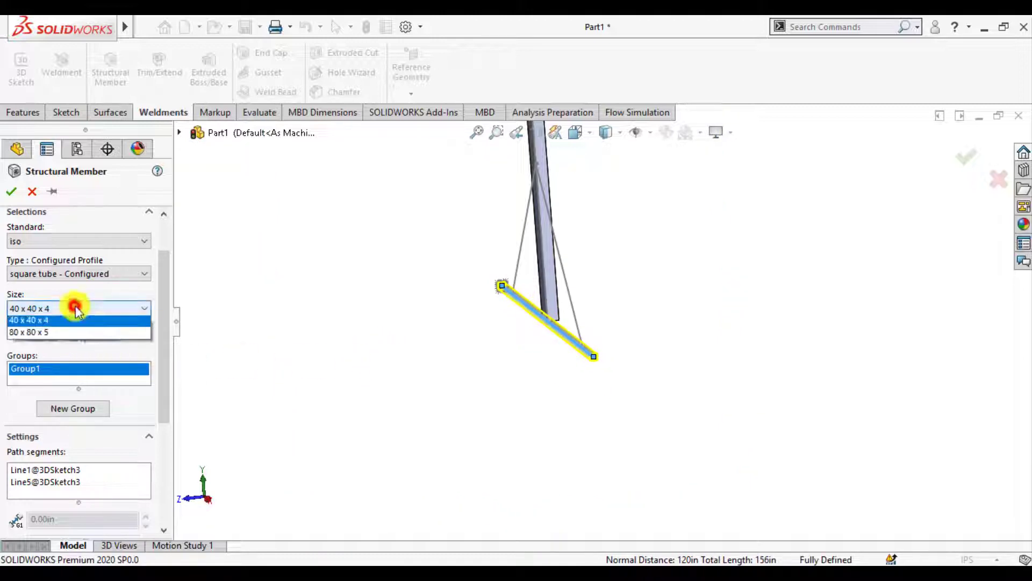
click(43, 358)
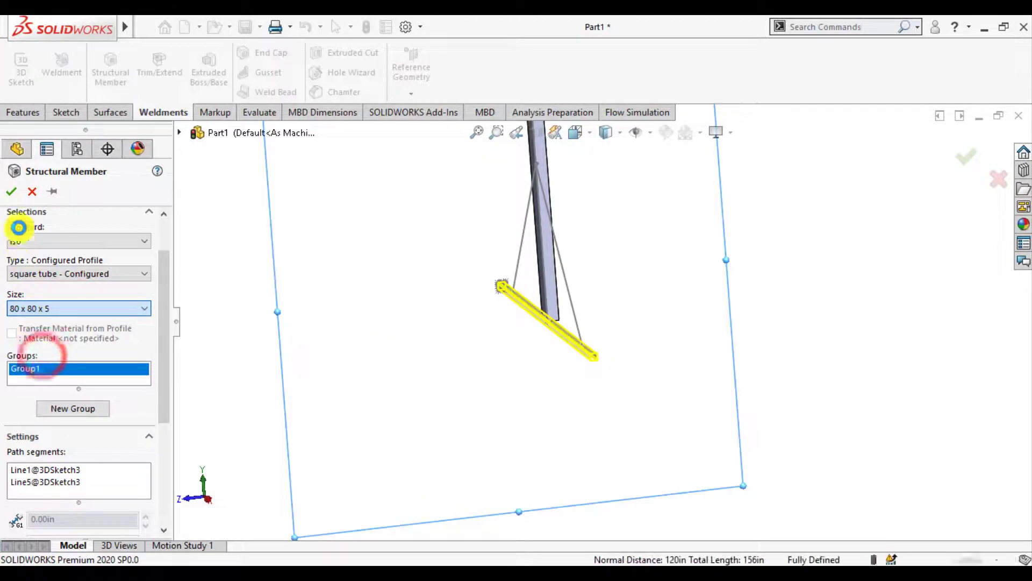
click(11, 193)
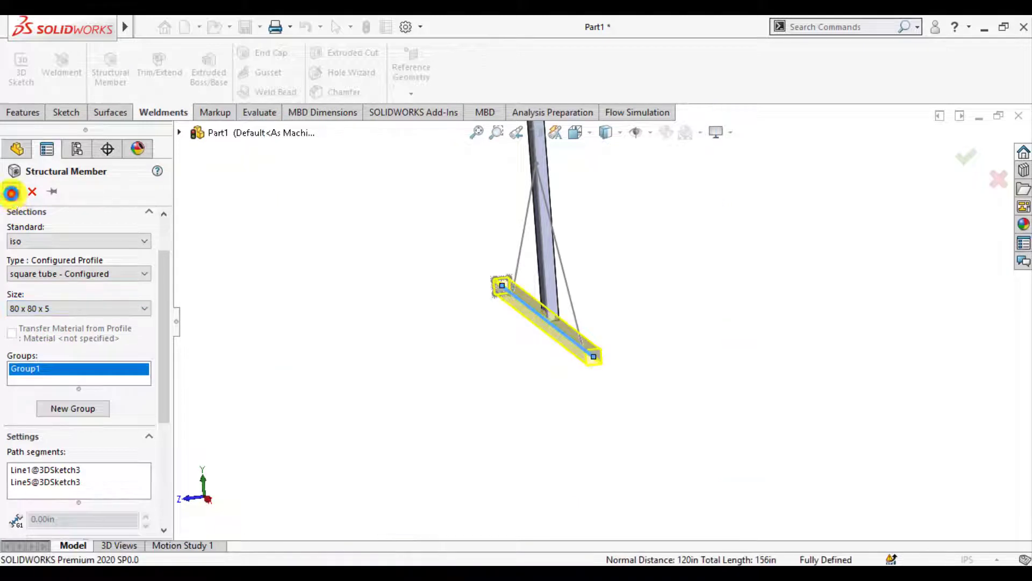
Step: Edit the C channel structural member of the upright frame to use the sb beam - Configured profile, size 120 x 12
middle_drag(385, 401, 535, 364)
scroll(534, 369, down, 2)
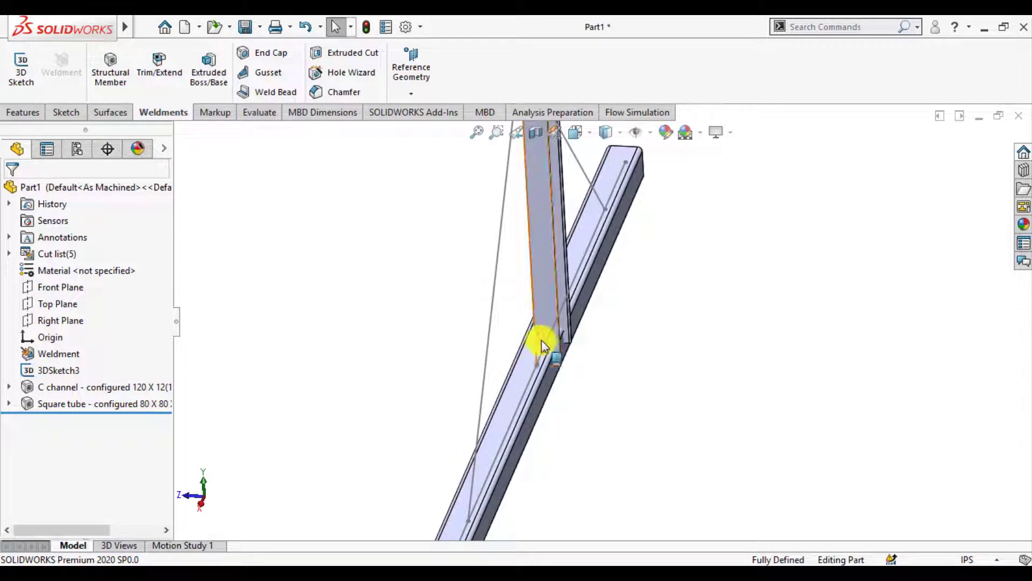
click(103, 389)
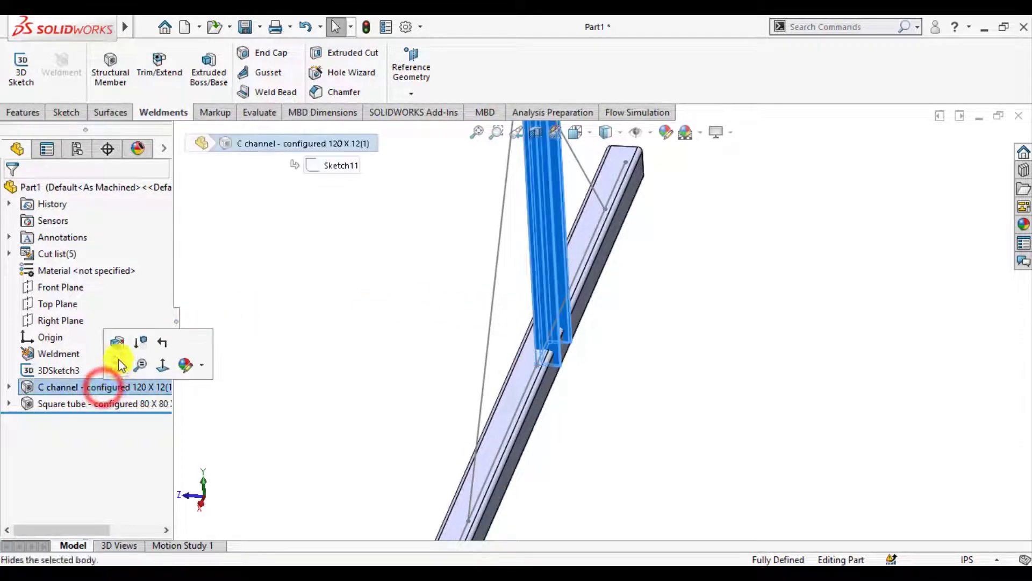
click(117, 342)
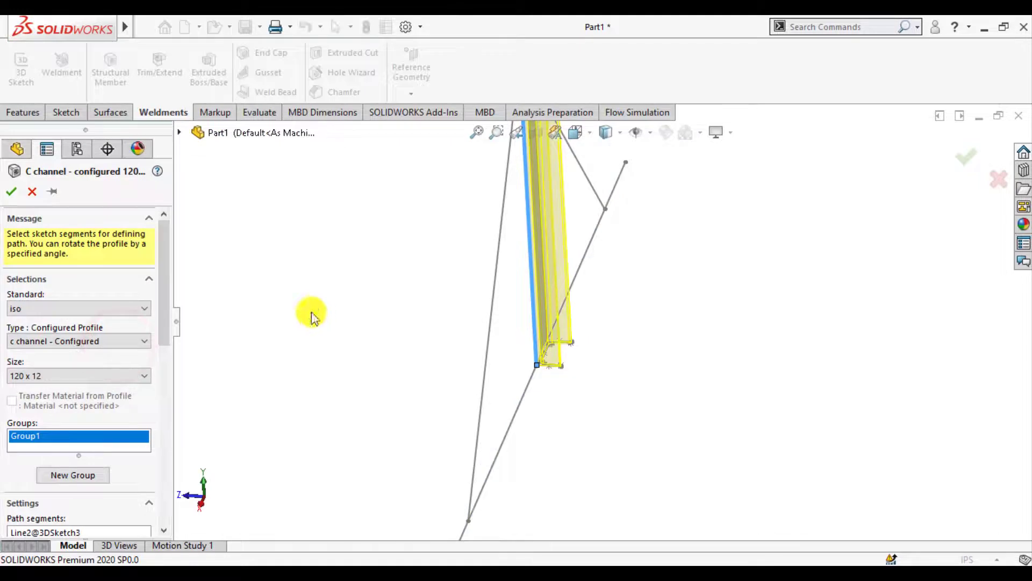
click(107, 341)
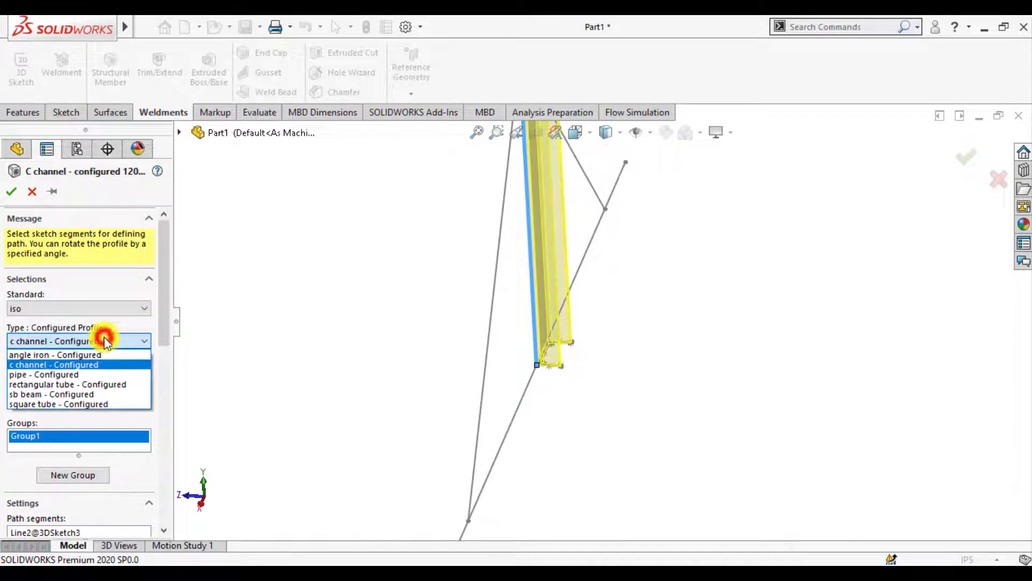
click(68, 396)
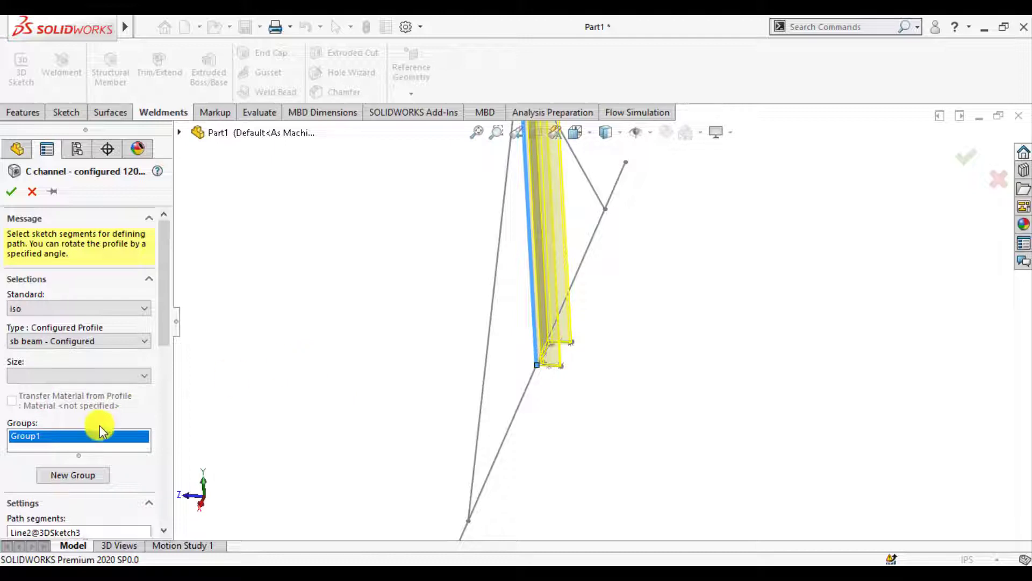
click(104, 384)
click(62, 417)
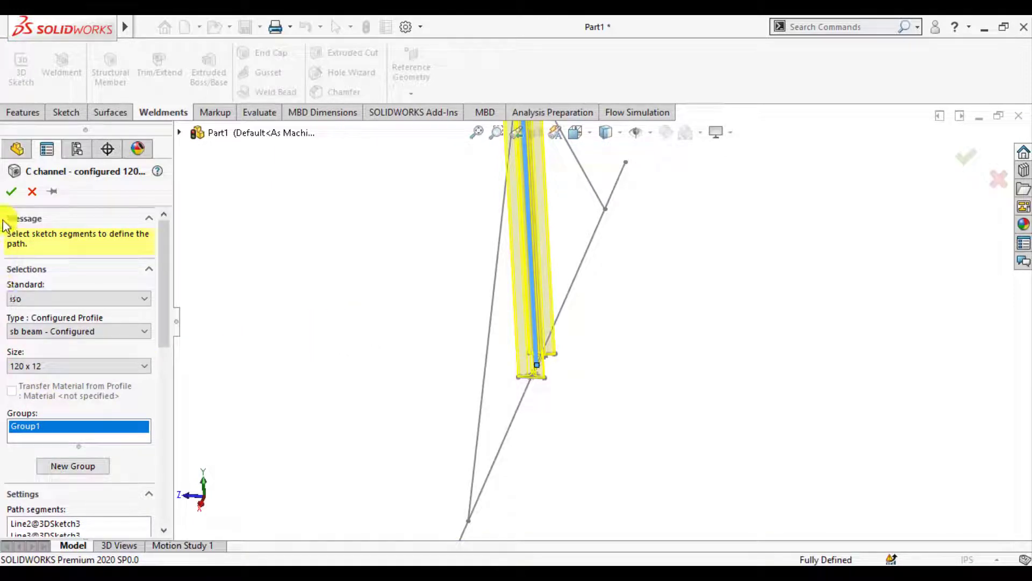
click(11, 192)
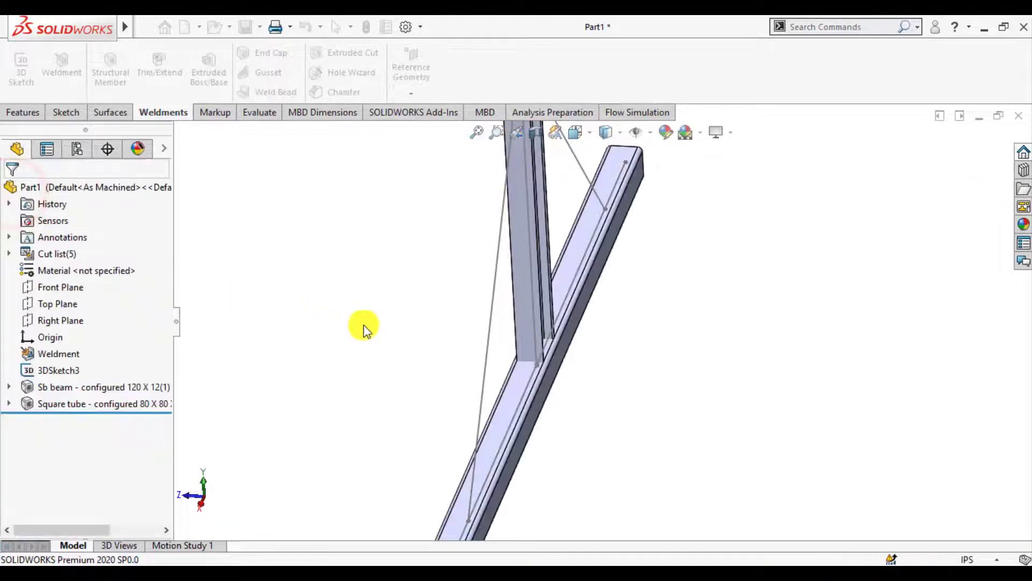
Step: Examine the upper corners of the sb beam frame and the unbraced joints at both base members
click(367, 328)
middle_drag(405, 350, 438, 341)
scroll(422, 379, up, 6)
scroll(422, 384, up, 2)
scroll(691, 253, down, 8)
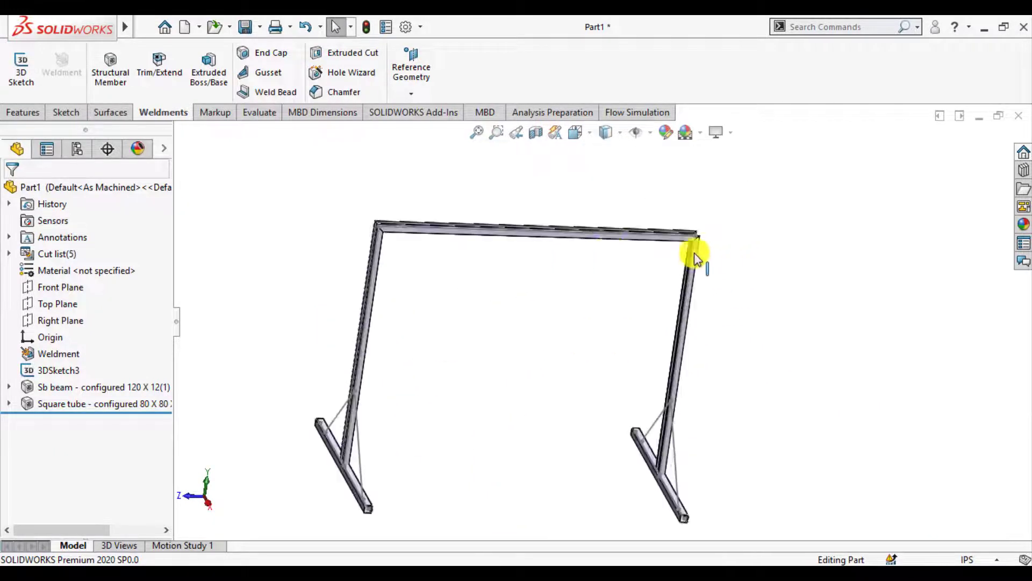
scroll(694, 300, up, 6)
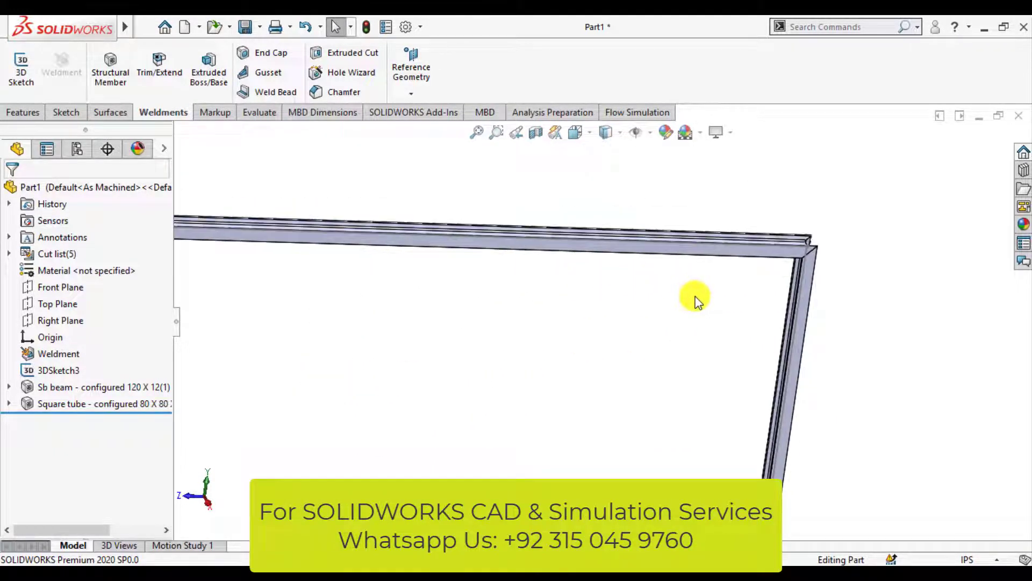
scroll(546, 406, down, 4)
mouse_move(546, 405)
middle_down()
mouse_move(558, 356)
mouse_move(563, 408)
mouse_move(547, 410)
mouse_move(543, 394)
middle_up()
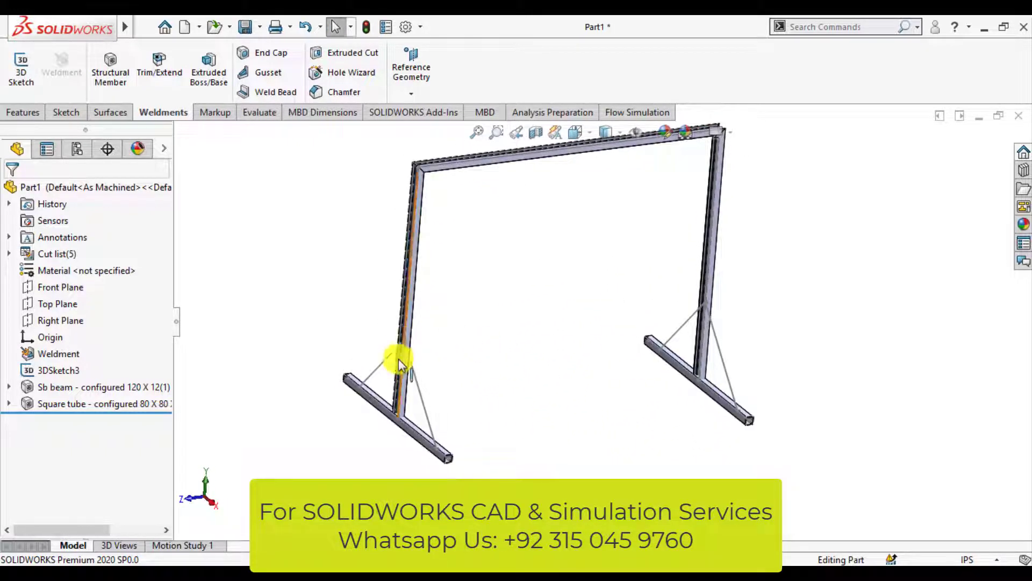
scroll(398, 382, down, 3)
middle_drag(434, 366, 405, 391)
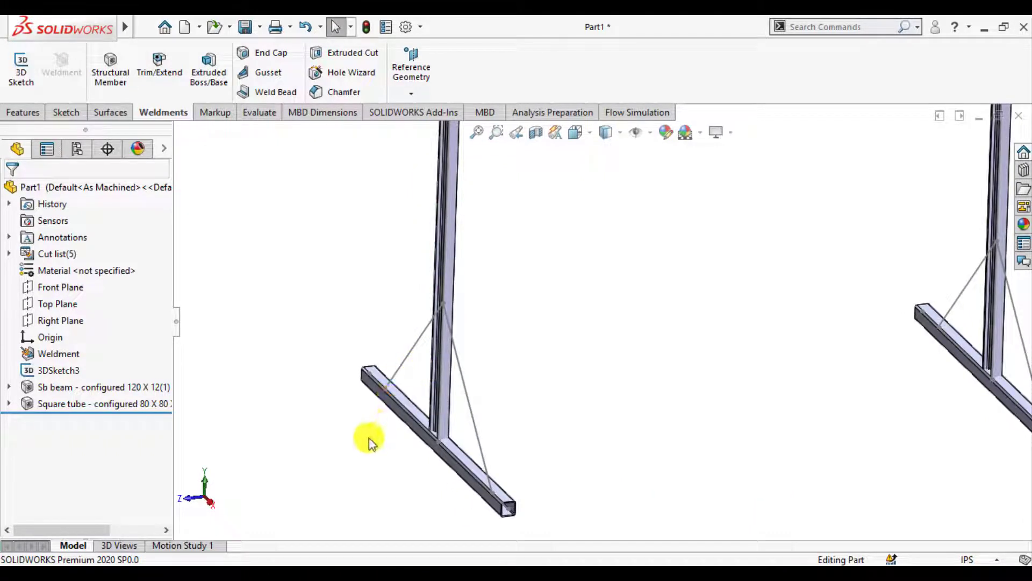
Step: Start a new structural member with the iso square tube - Configured profile, size 80 x 80 x 5
key(z)
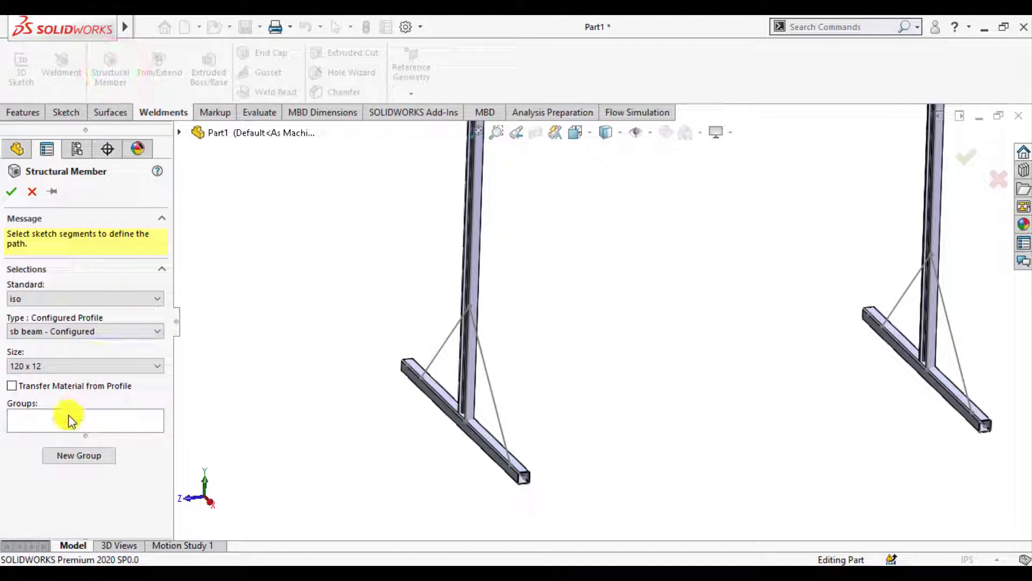
click(74, 334)
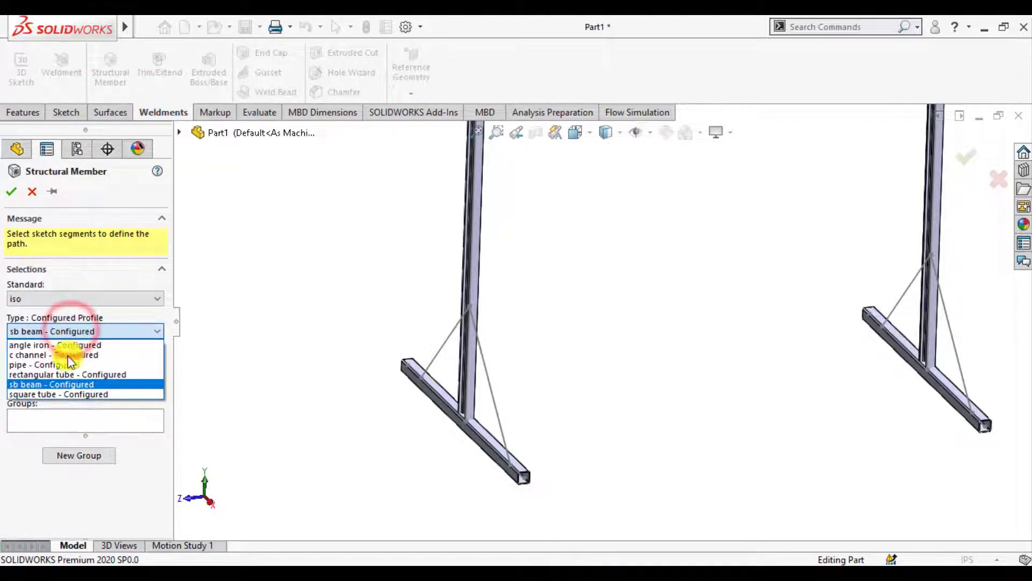
click(58, 396)
click(57, 365)
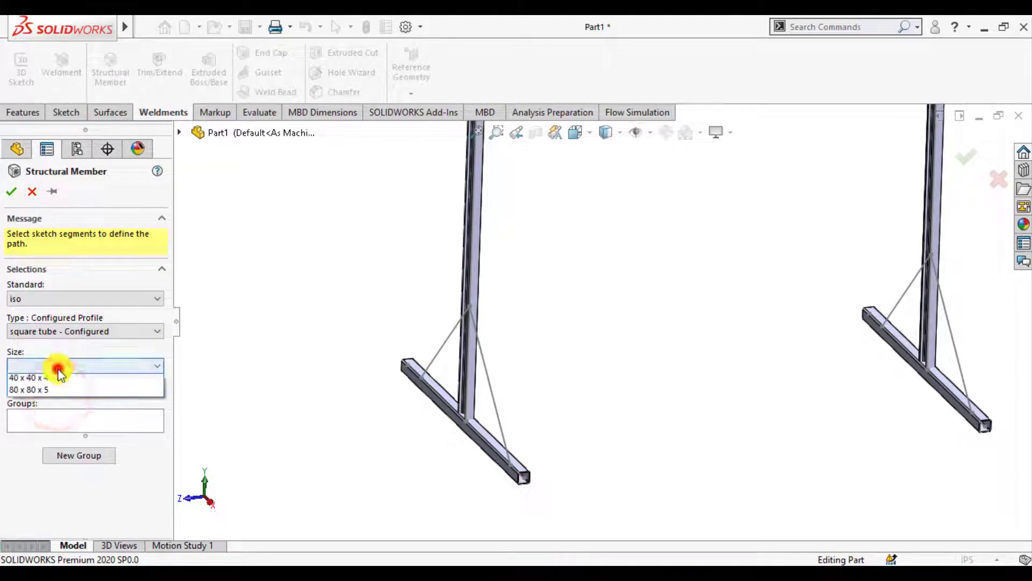
click(42, 428)
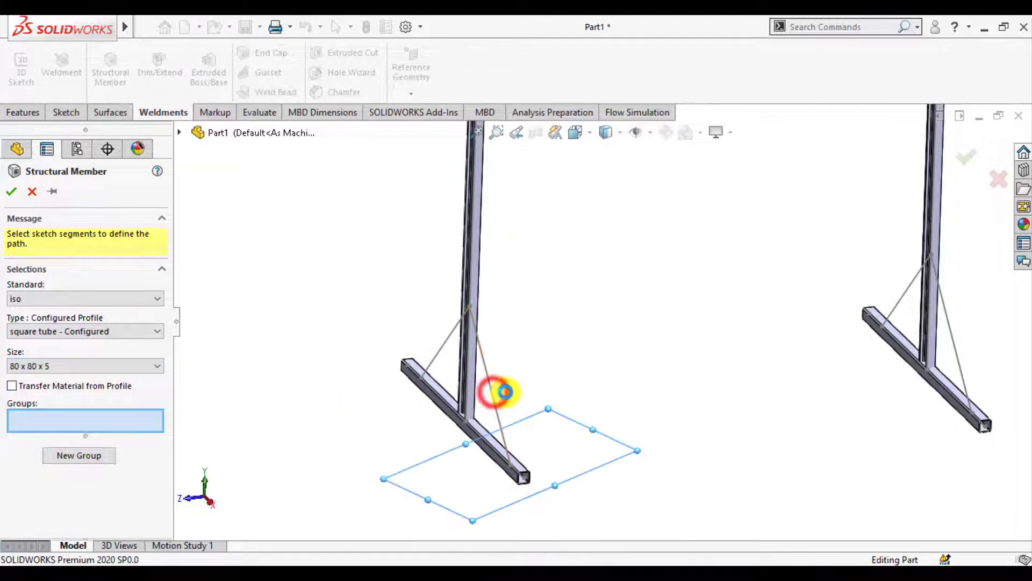
Step: Assign the two front brace lines to one group and the two rear brace lines to a second group, and create the braces
click(497, 396)
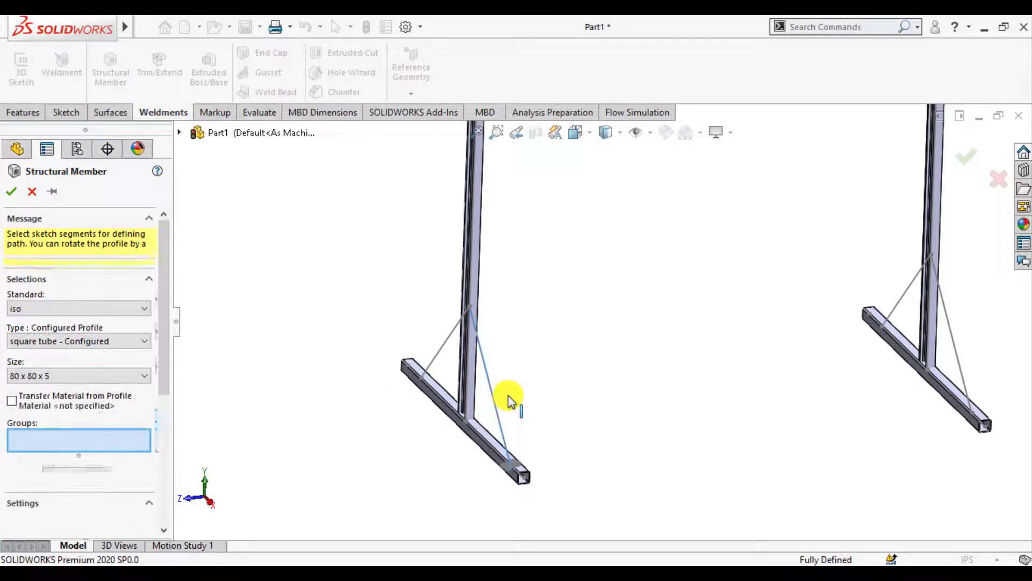
click(961, 359)
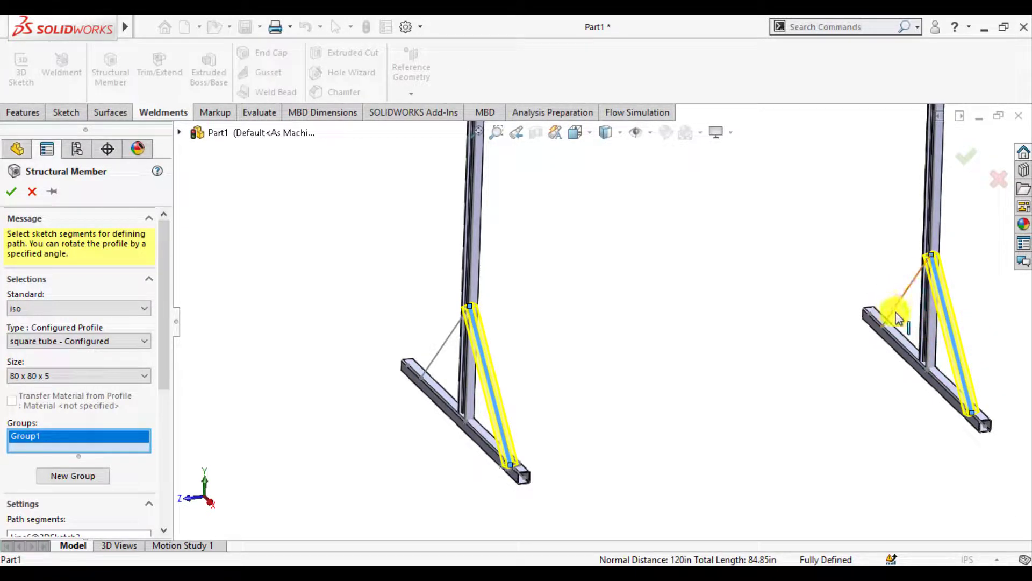
click(86, 477)
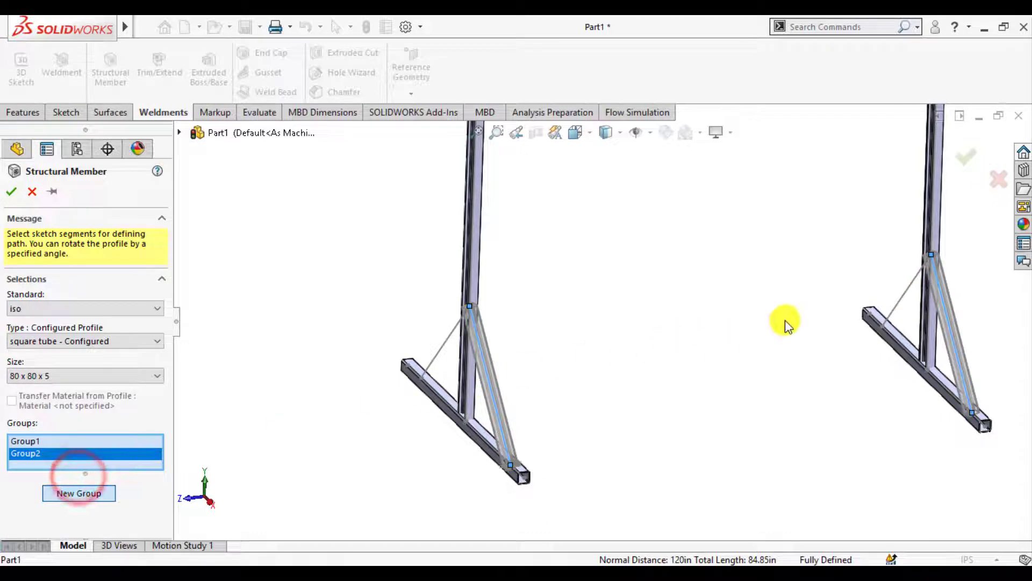
click(899, 298)
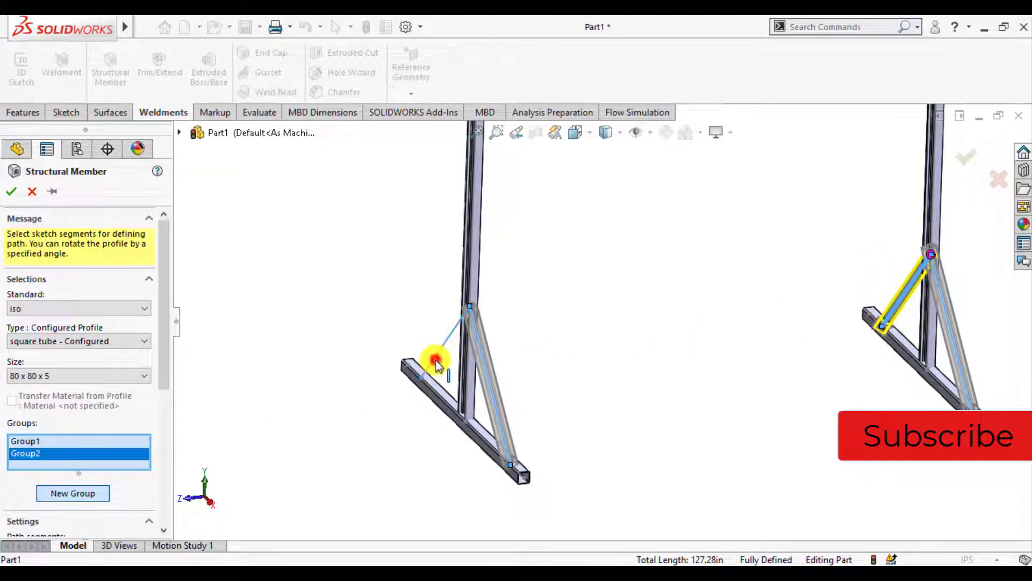
click(7, 192)
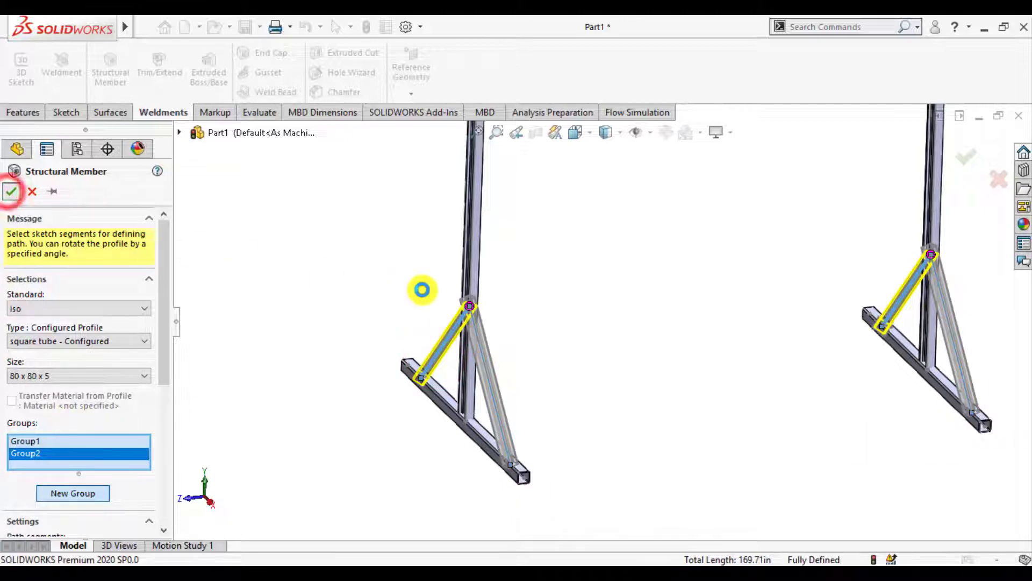
Step: Hide all item types in the graphics area and check the complete braced frame
click(364, 292)
scroll(350, 386, up, 2)
scroll(801, 267, down, 5)
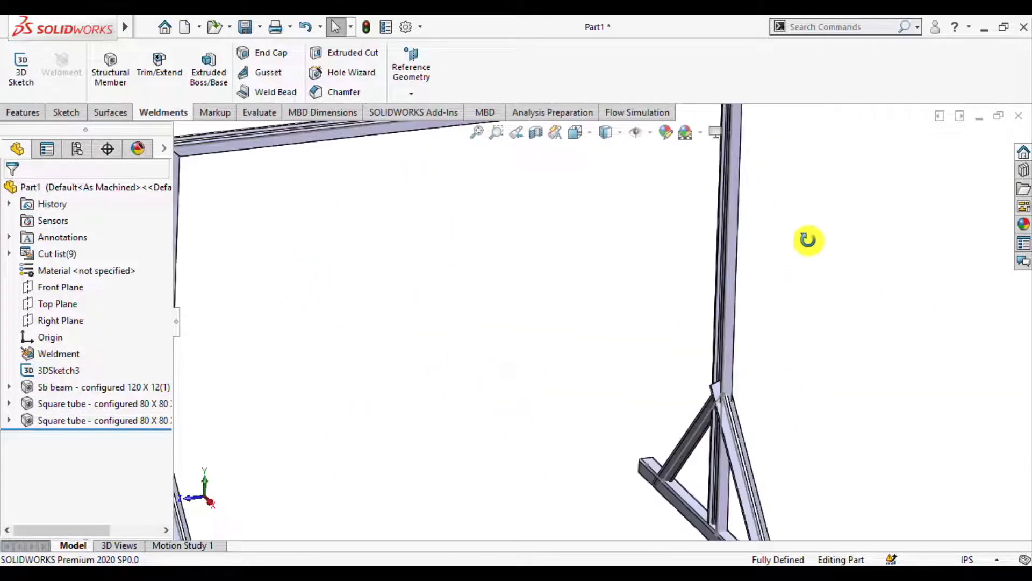
scroll(807, 239, up, 6)
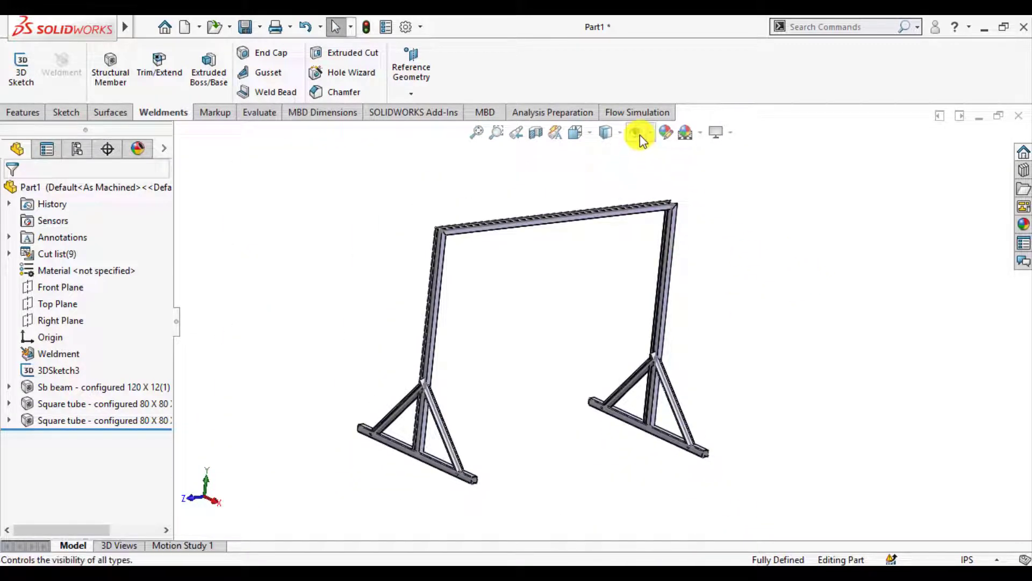
click(638, 132)
scroll(564, 302, down, 3)
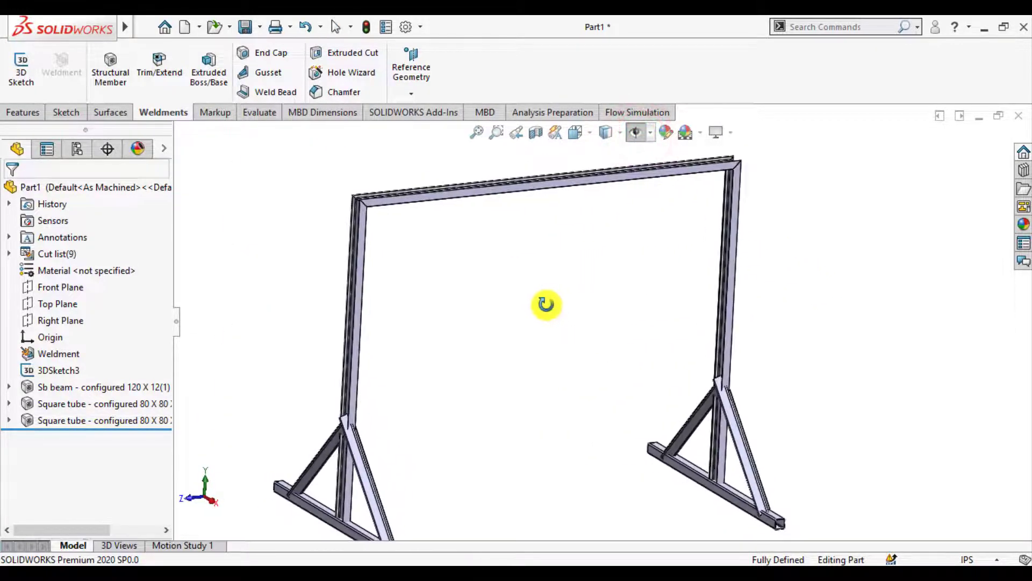
scroll(554, 309, up, 3)
key(Escape)
scroll(630, 254, down, 2)
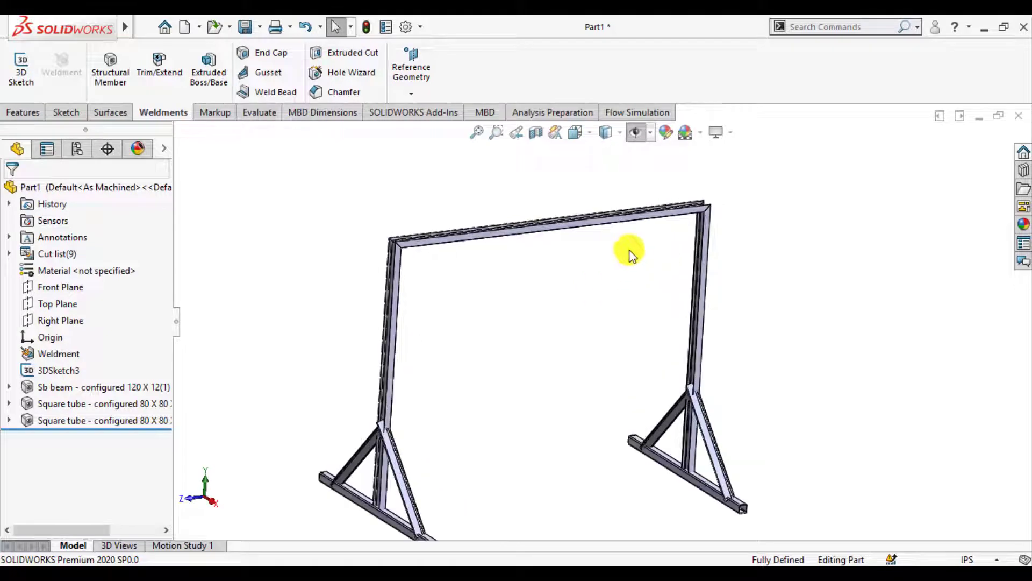
Step: Start a Trim/Extend and choose the front diagonal brace on each of the two posts as the bodies to be trimmed
click(160, 67)
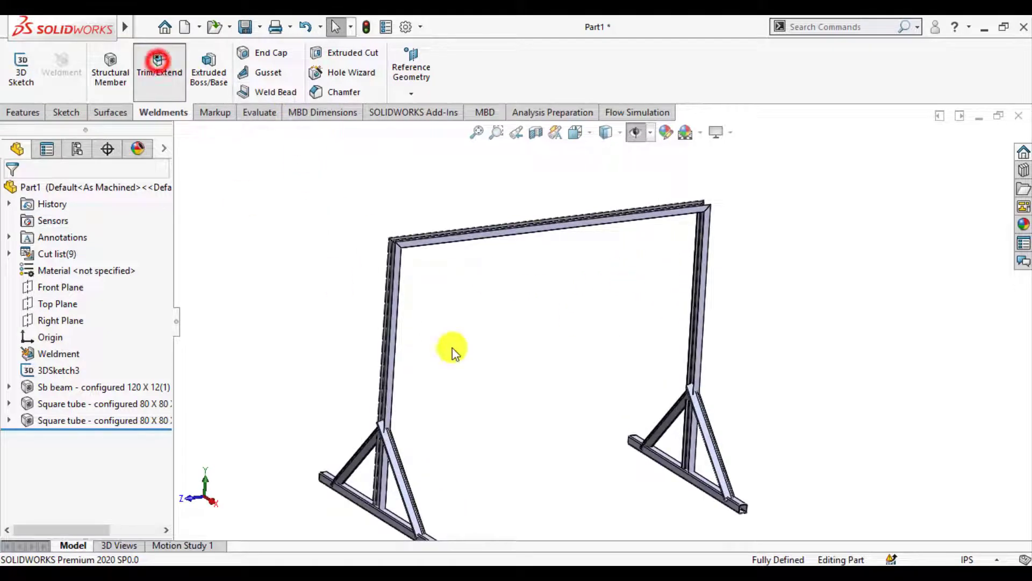
scroll(629, 430, down, 4)
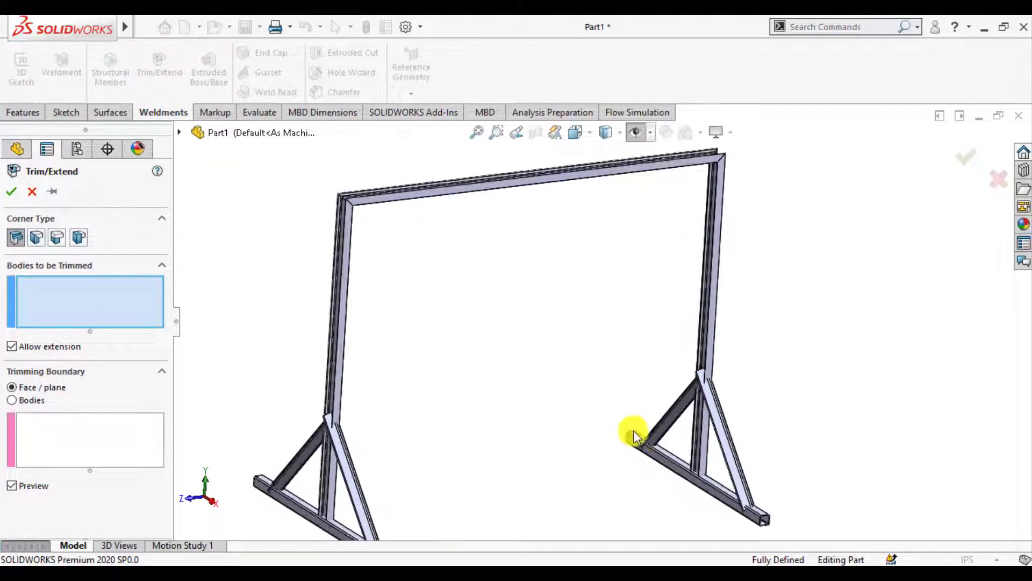
click(745, 445)
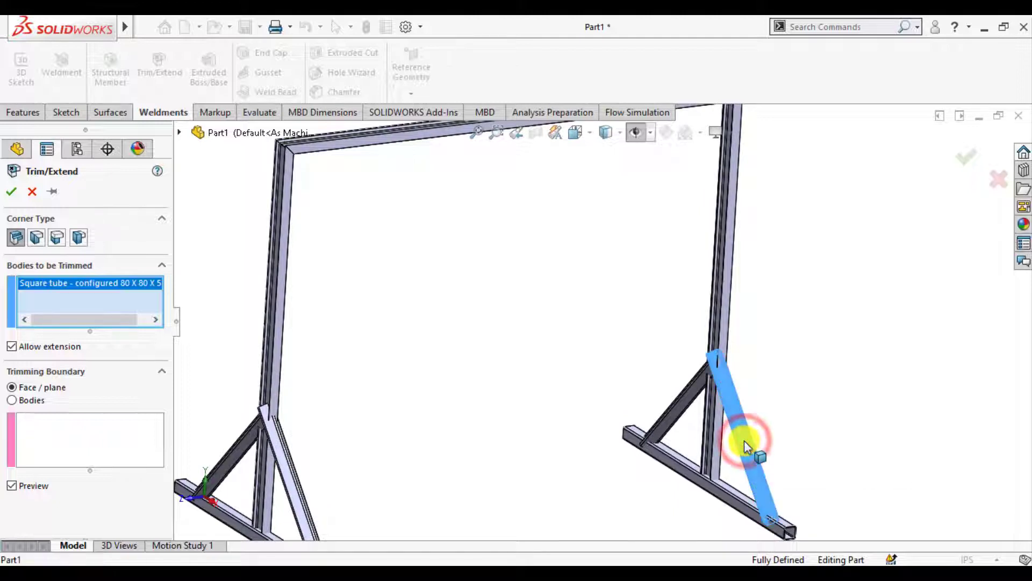
click(295, 506)
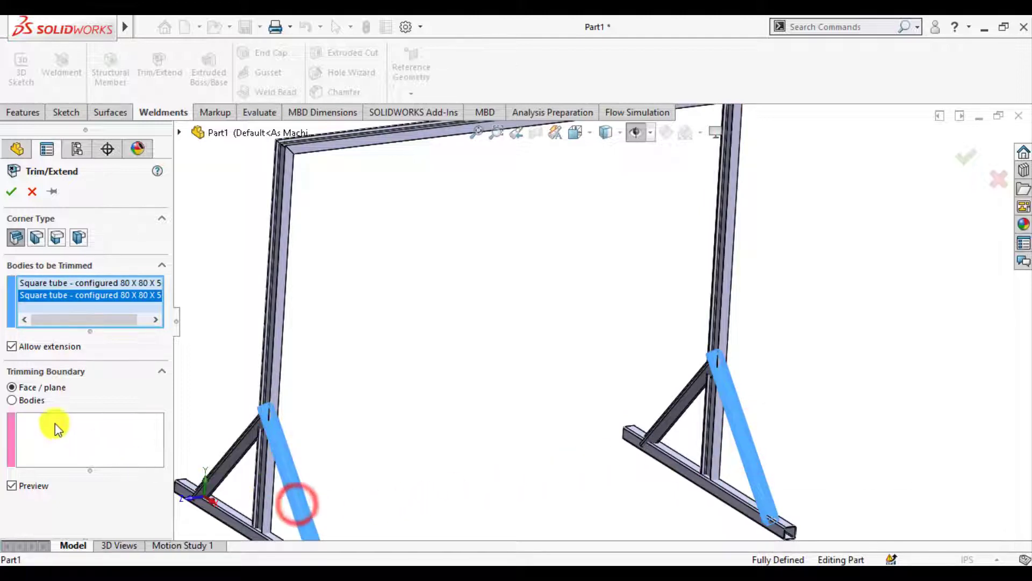
click(36, 433)
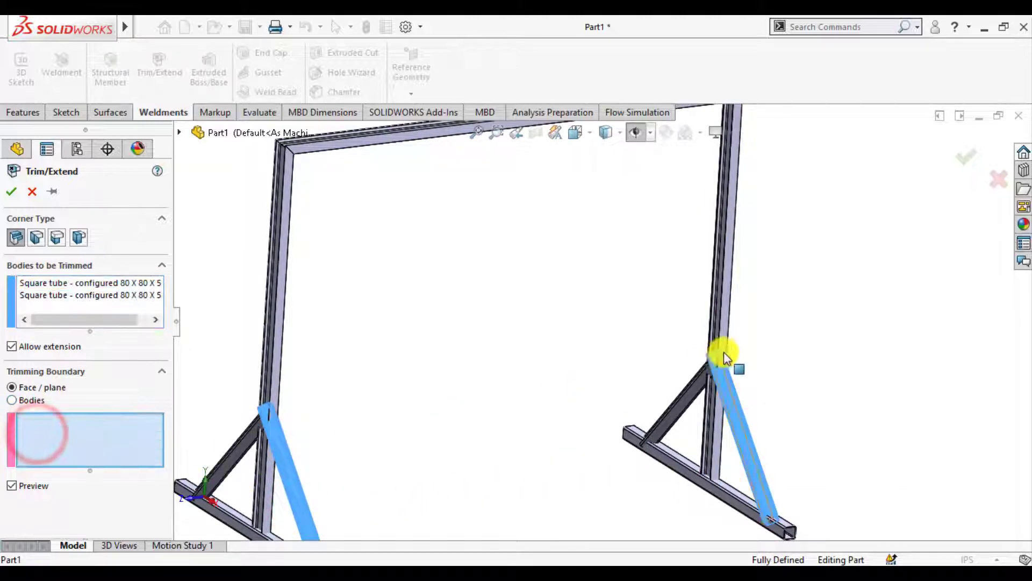
Step: Trim the two front braces using the far post's front face and the top face of its base tube as trimming boundaries
scroll(752, 342, down, 4)
click(678, 322)
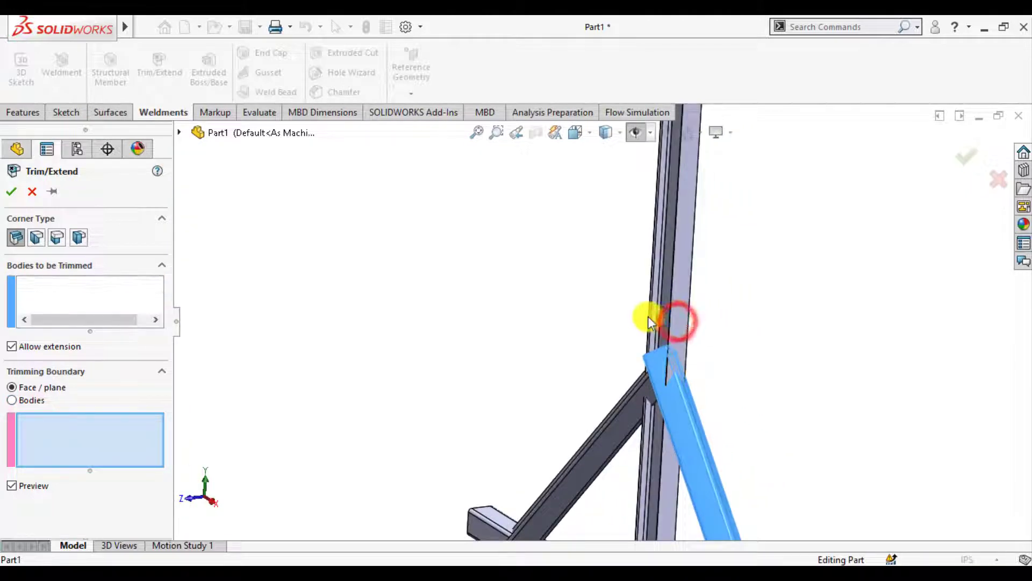
scroll(647, 316, up, 5)
scroll(580, 386, down, 5)
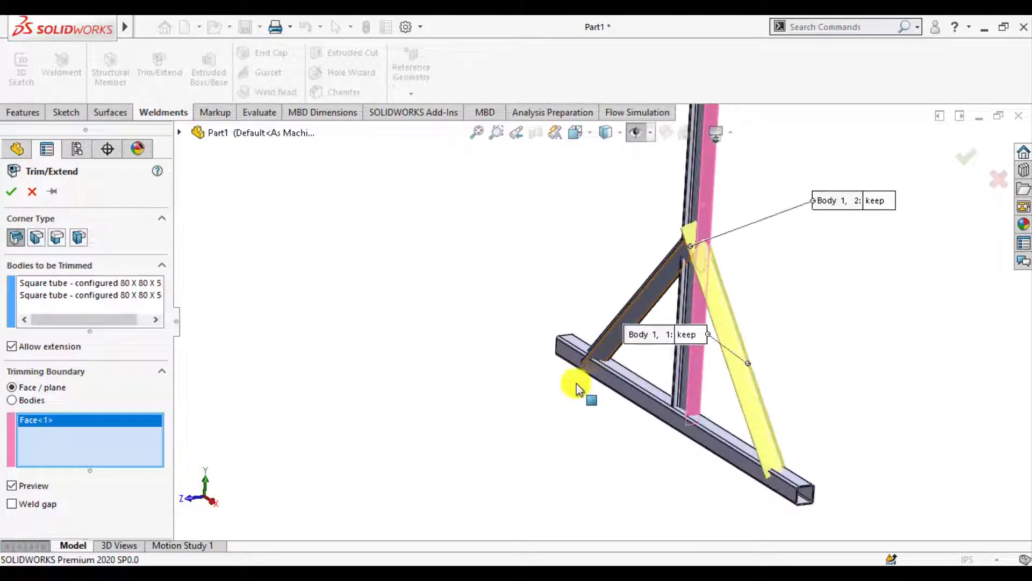
click(727, 433)
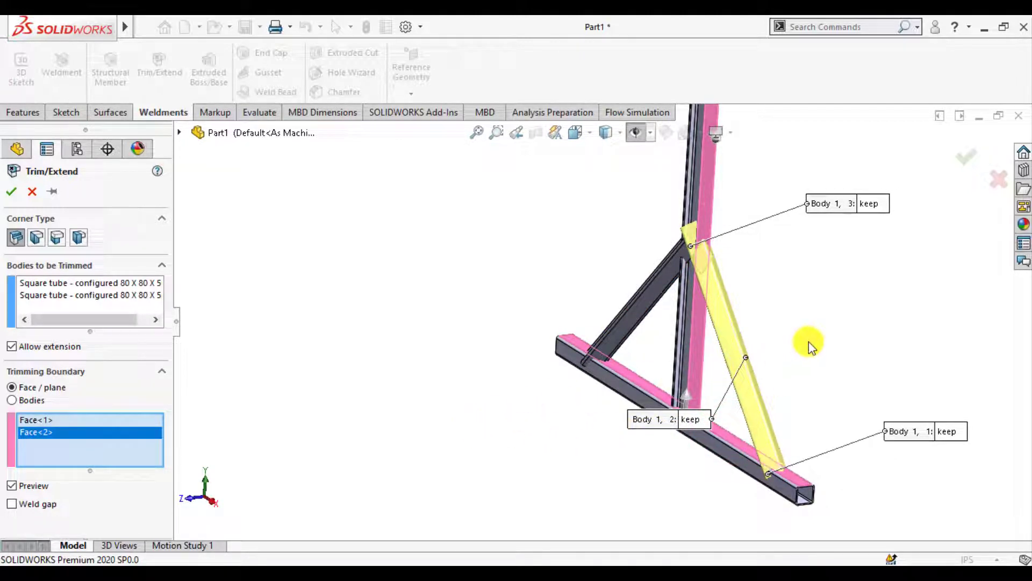
middle_drag(744, 308, 681, 321)
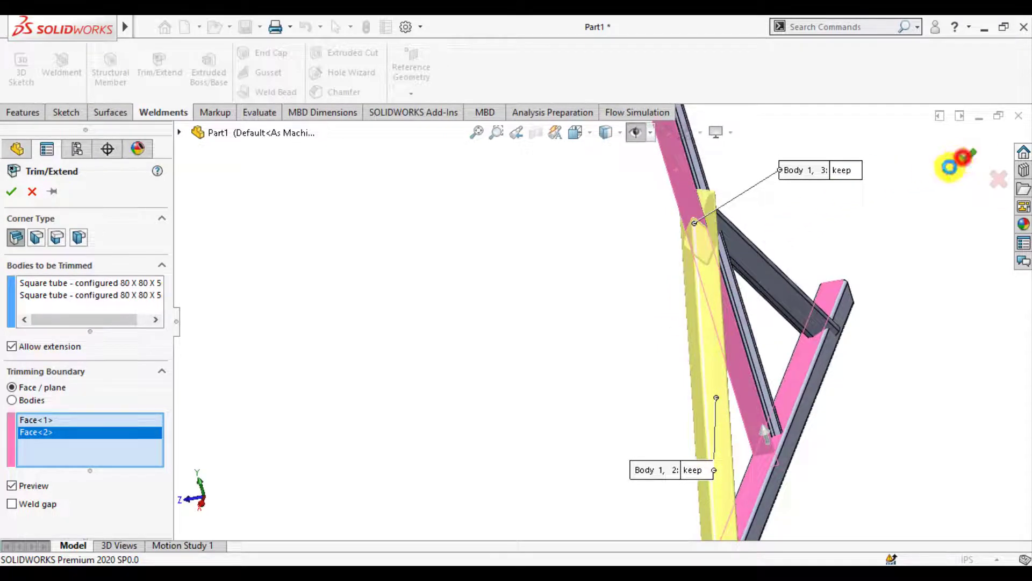
click(951, 165)
scroll(721, 322, up, 3)
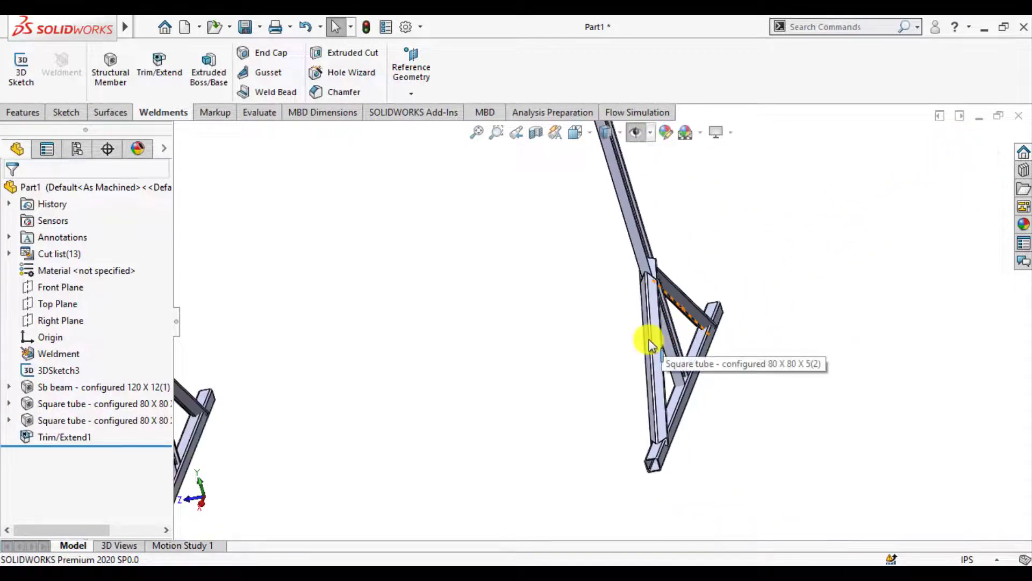
mouse_move(650, 344)
middle_down()
mouse_move(698, 281)
mouse_move(668, 349)
middle_up()
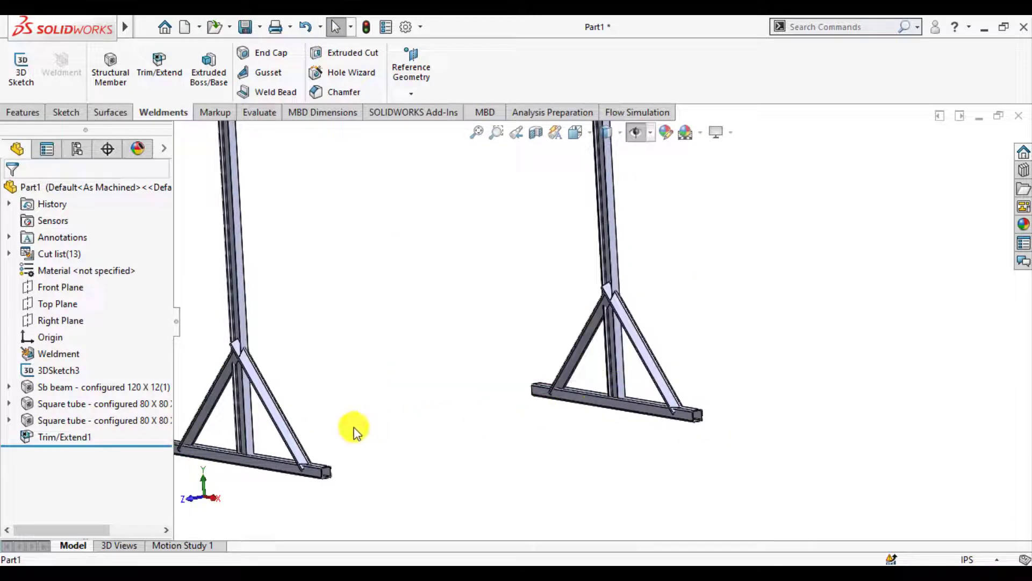
Step: Edit the brace structural member and set the rotation angle of Group1, the two front braces, to 45 degrees
scroll(354, 430, down, 2)
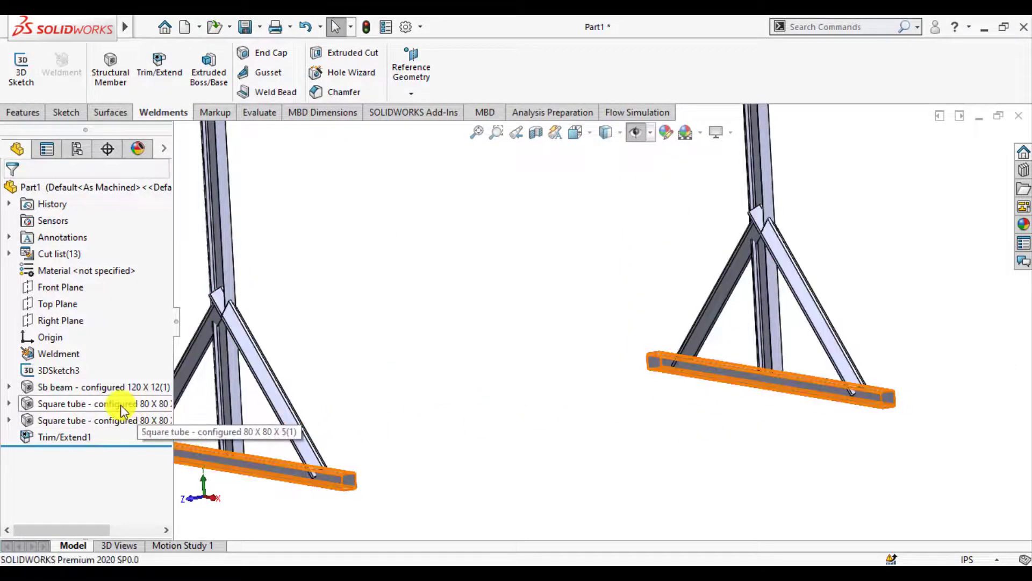
click(117, 421)
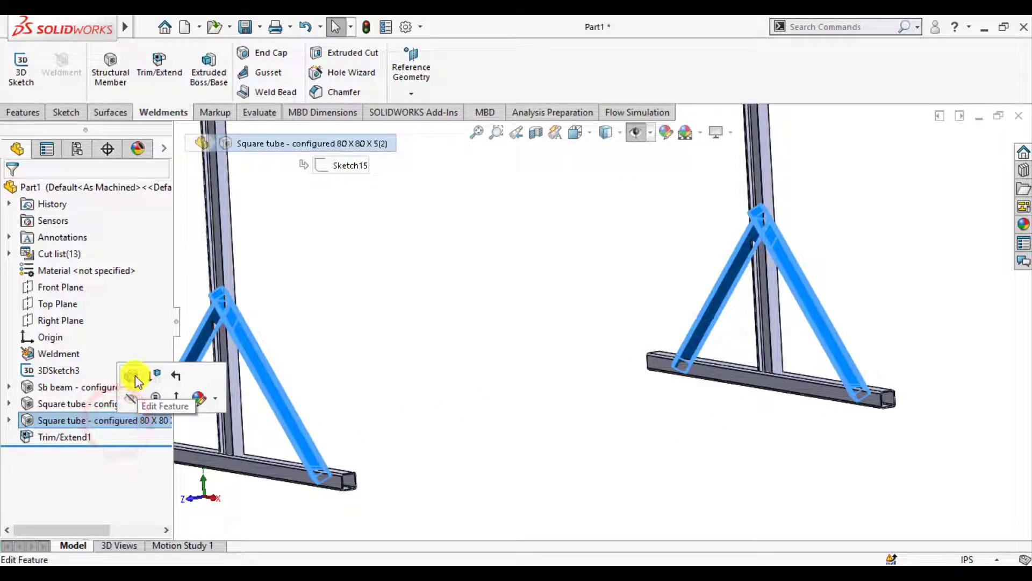
click(135, 378)
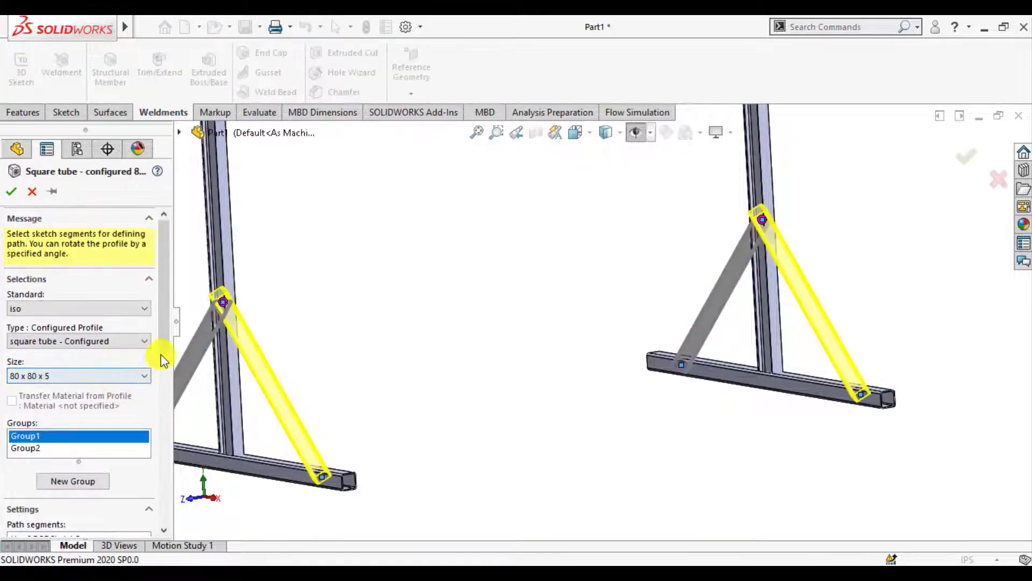
drag(162, 346, 143, 524)
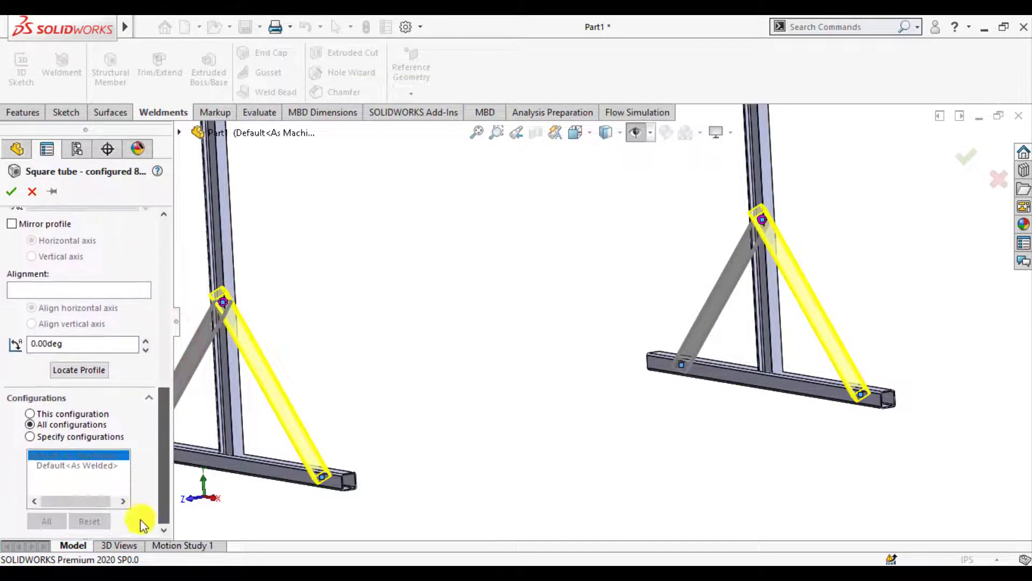
click(84, 346)
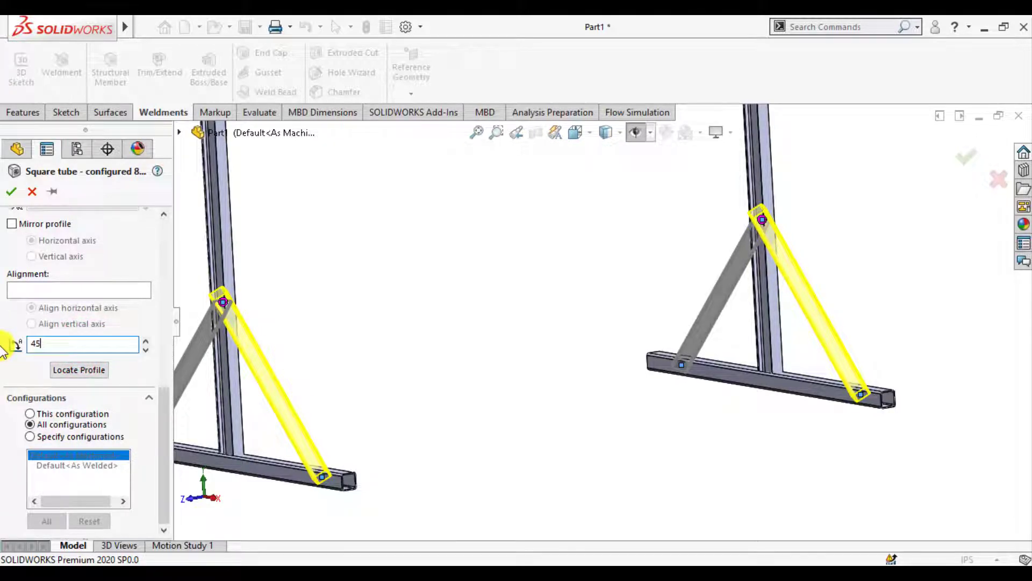
text(45)
key(Return)
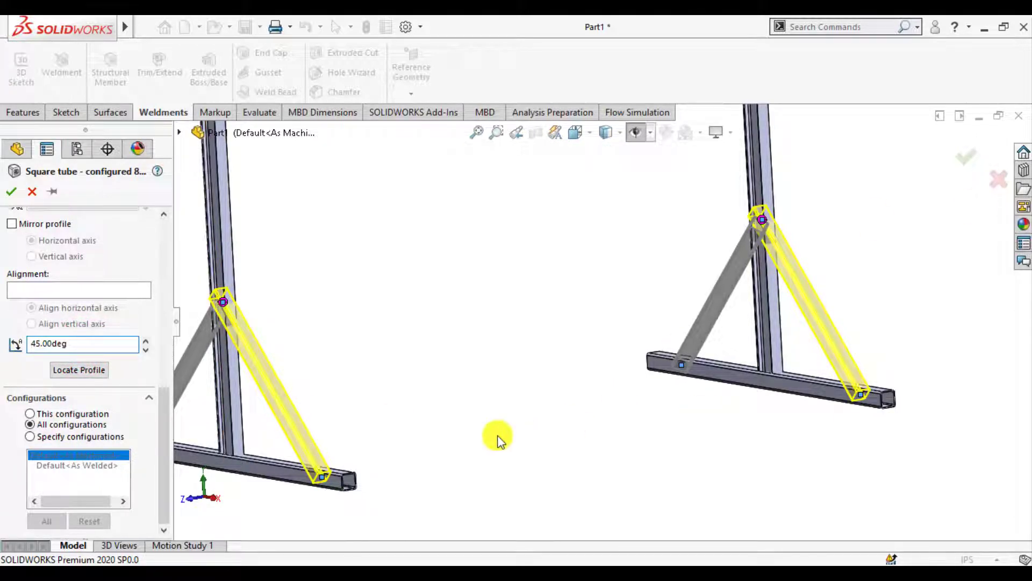
middle_drag(498, 438, 360, 441)
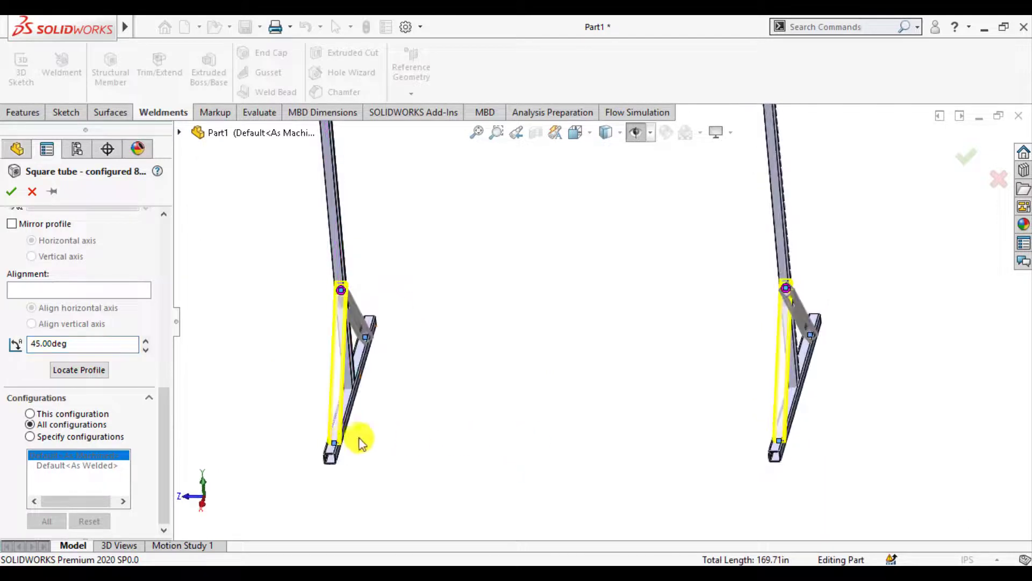
scroll(359, 441, down, 3)
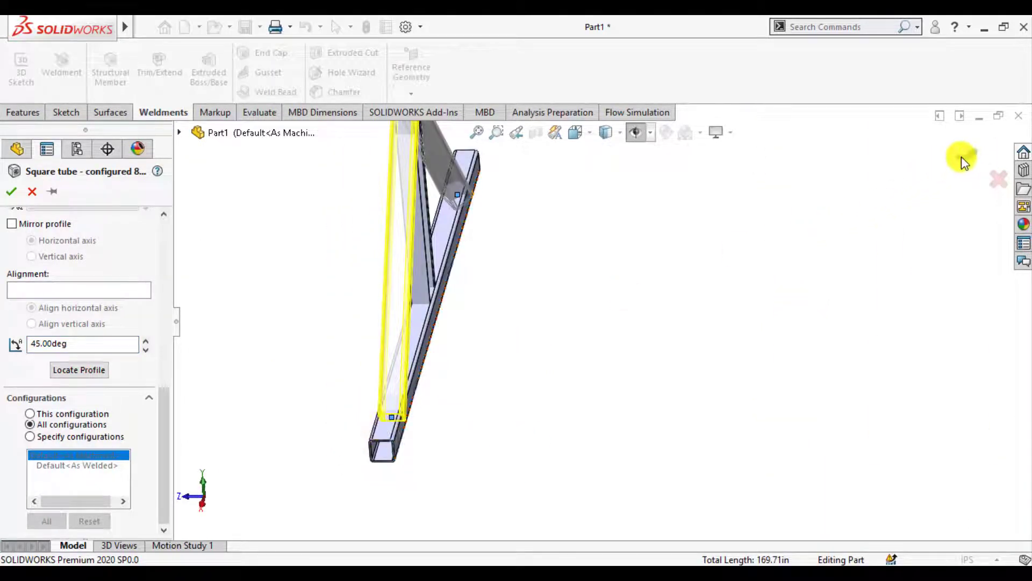
click(650, 334)
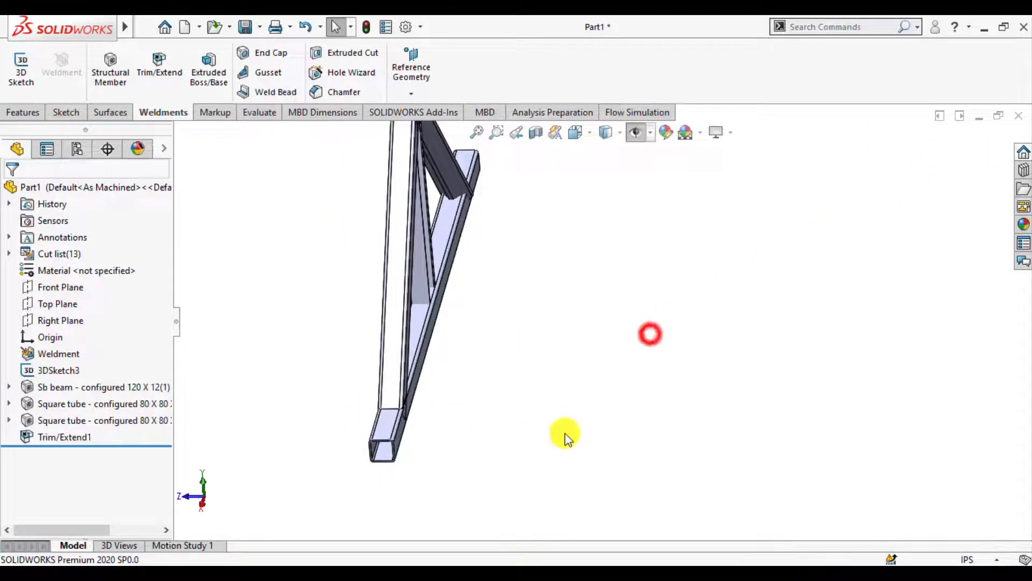
Step: Edit the existing Trim/Extend and discard the upper and lower end pieces of both front braces, keeping the middle pieces
scroll(545, 421, up, 4)
middle_drag(557, 388, 530, 307)
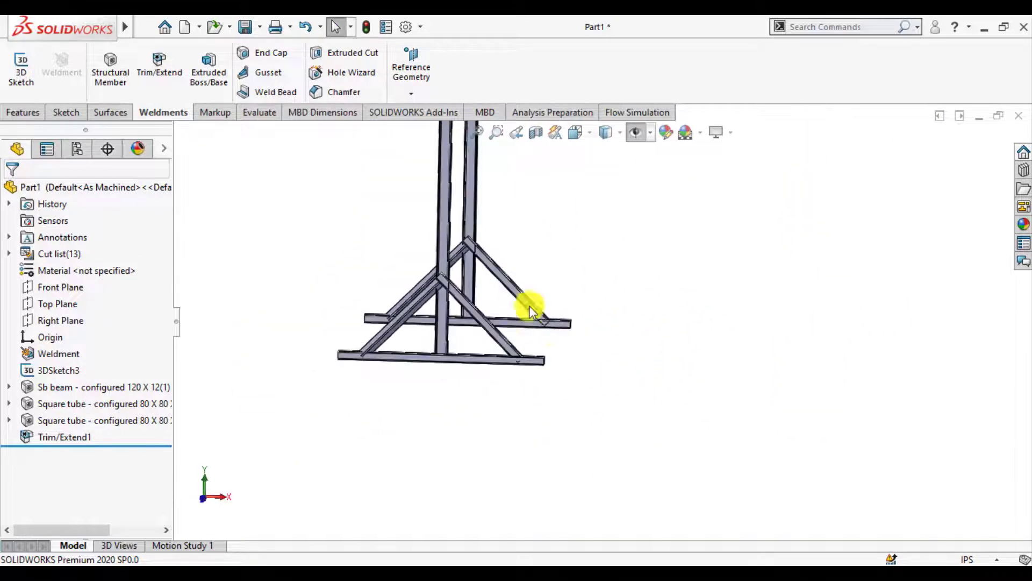
scroll(497, 277, down, 3)
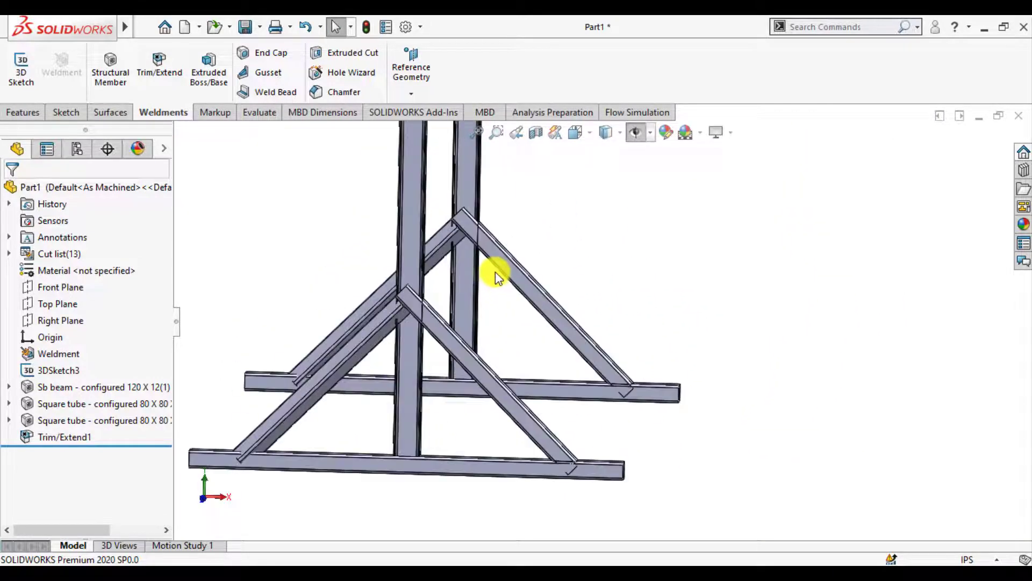
click(65, 437)
click(78, 391)
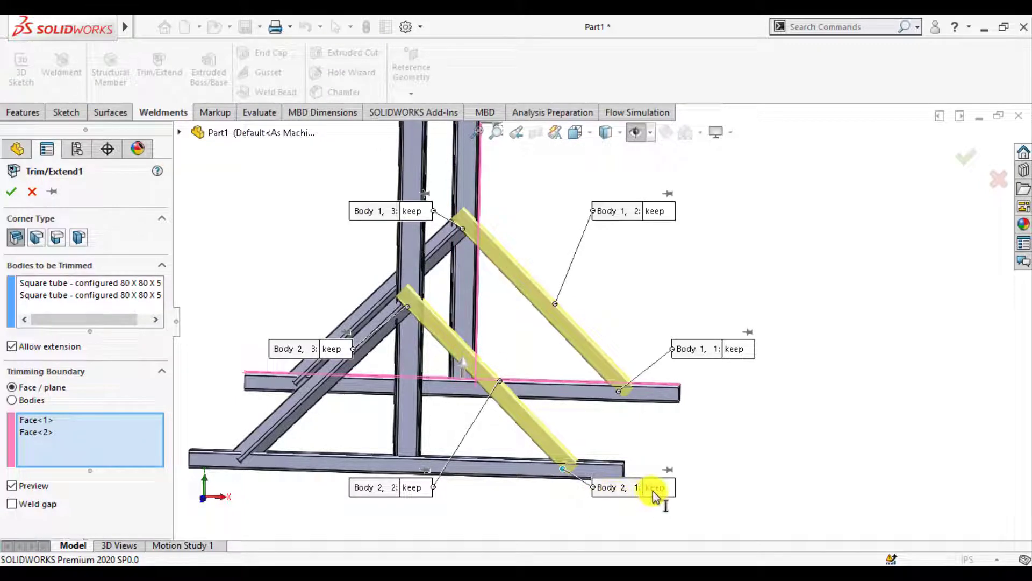
click(735, 349)
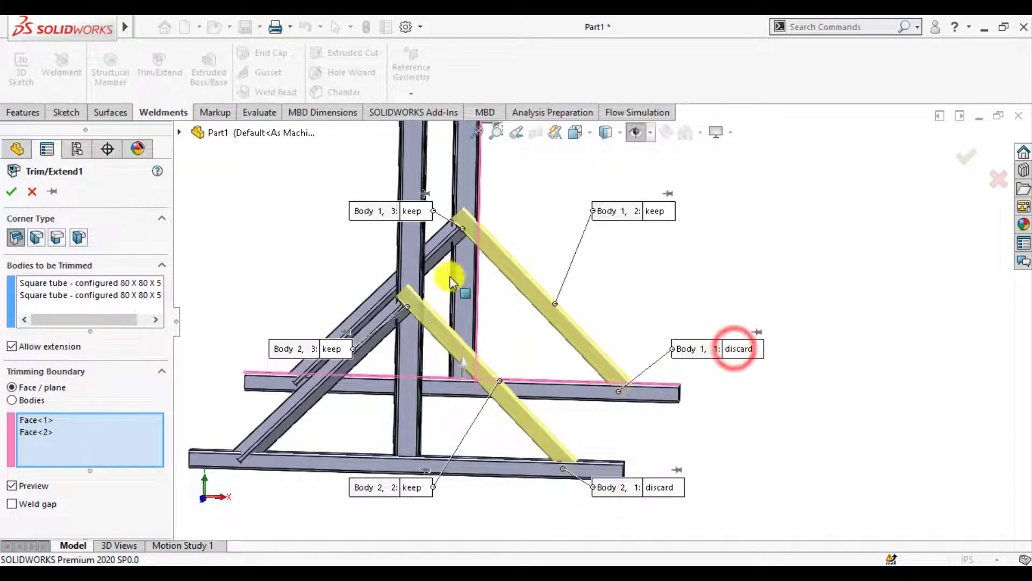
click(416, 213)
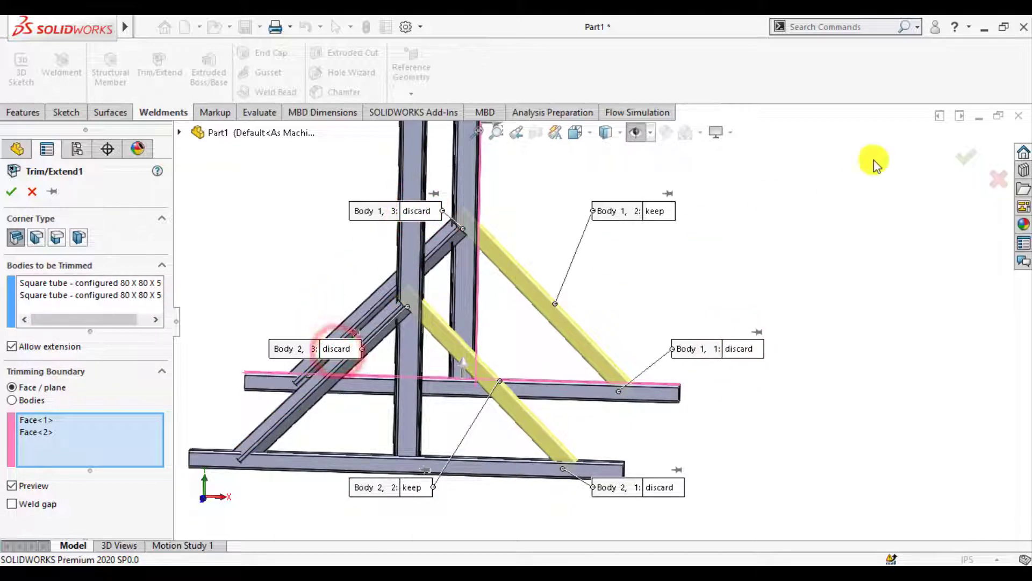
click(964, 163)
Step: Inspect the brace joints on both posts and review the brace structural member's settings
middle_drag(837, 214, 672, 319)
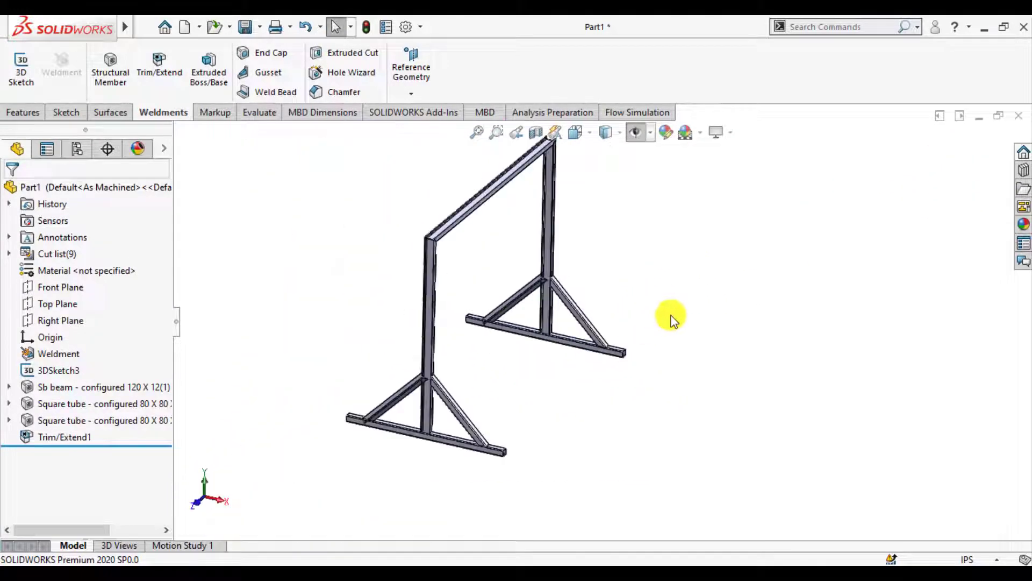
scroll(427, 380, down, 6)
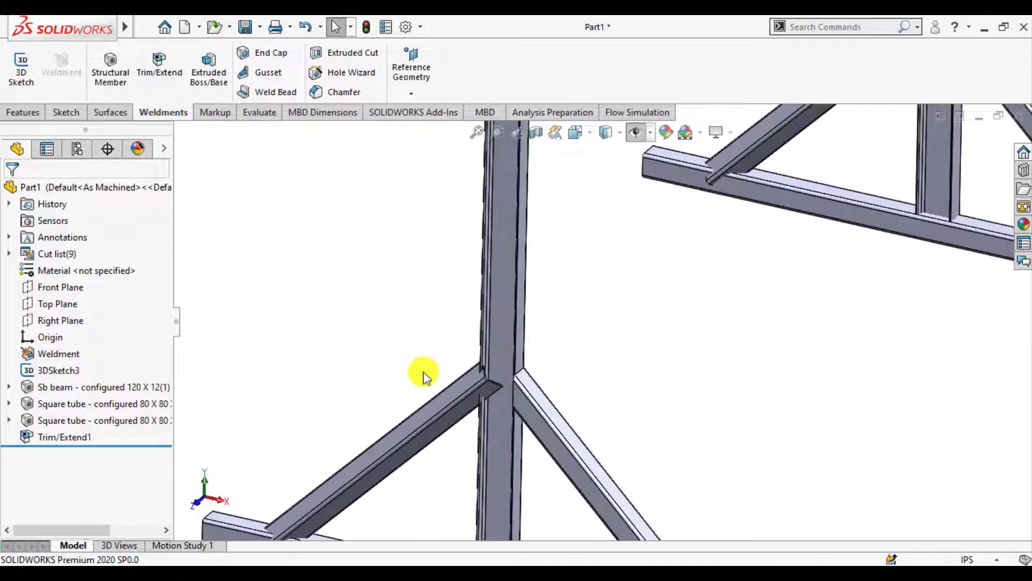
scroll(423, 376, up, 2)
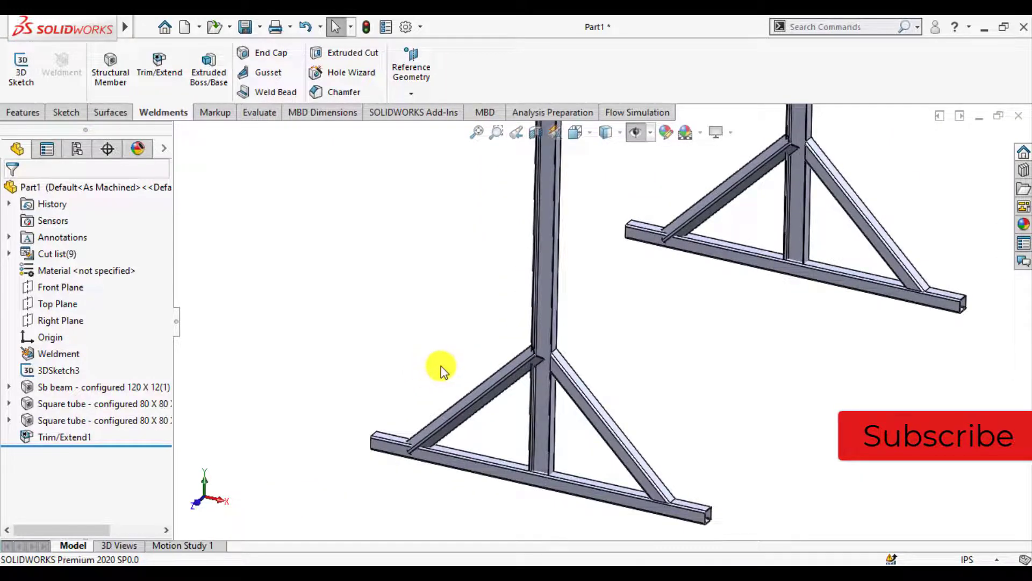
mouse_move(441, 367)
middle_down()
mouse_move(452, 369)
mouse_move(446, 349)
middle_up()
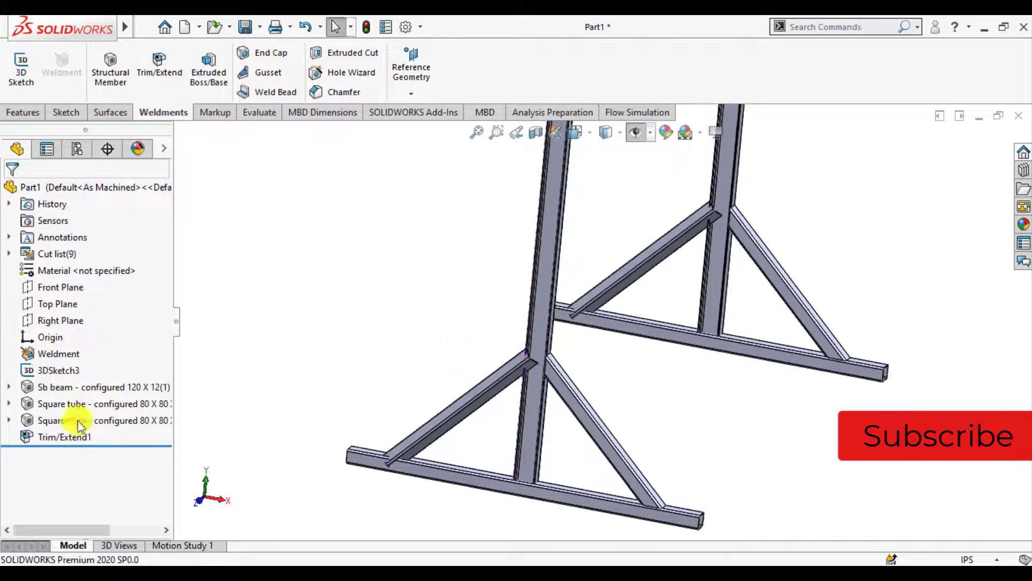
click(11, 420)
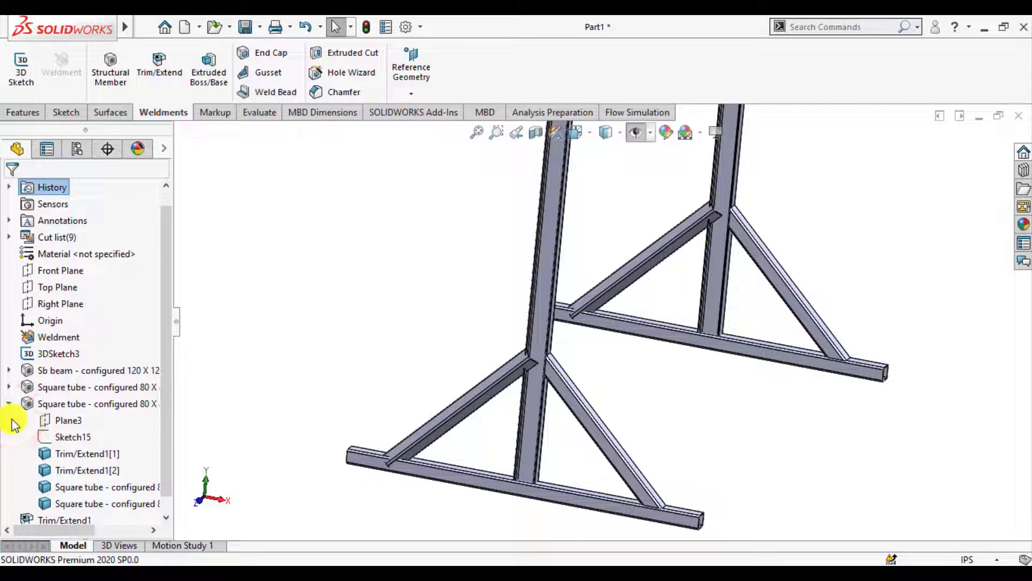
click(75, 506)
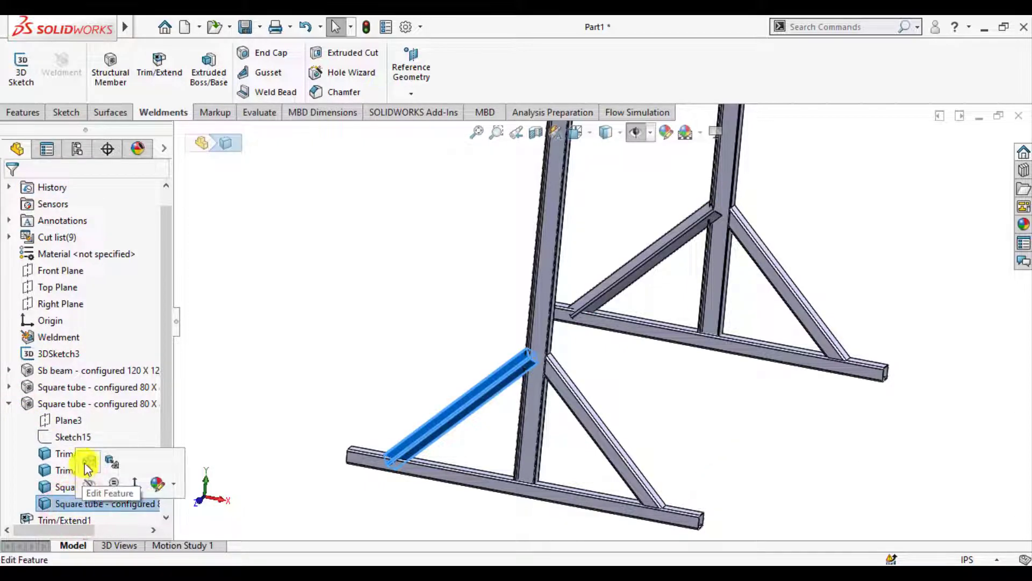
click(93, 455)
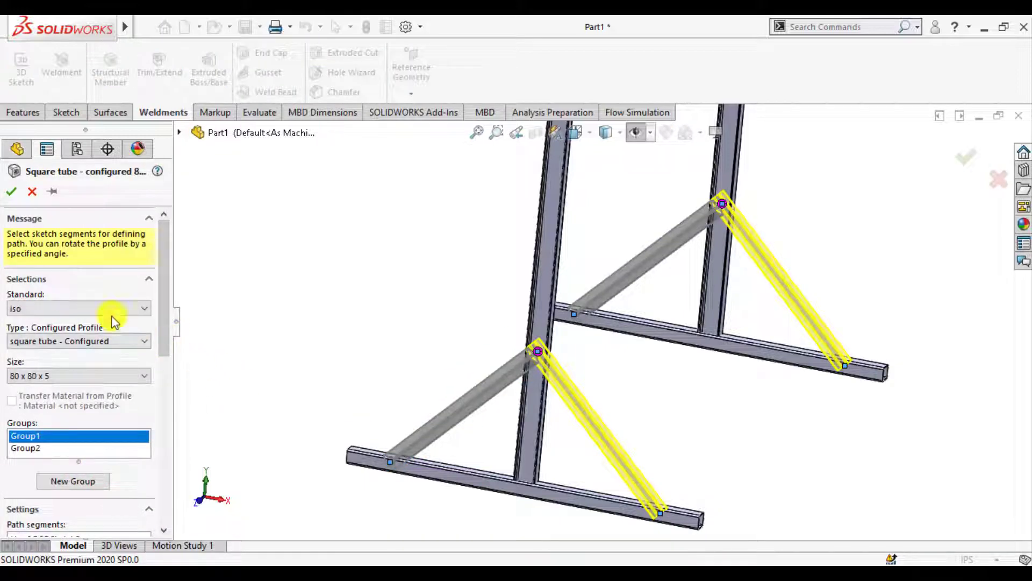
middle_drag(314, 381, 371, 398)
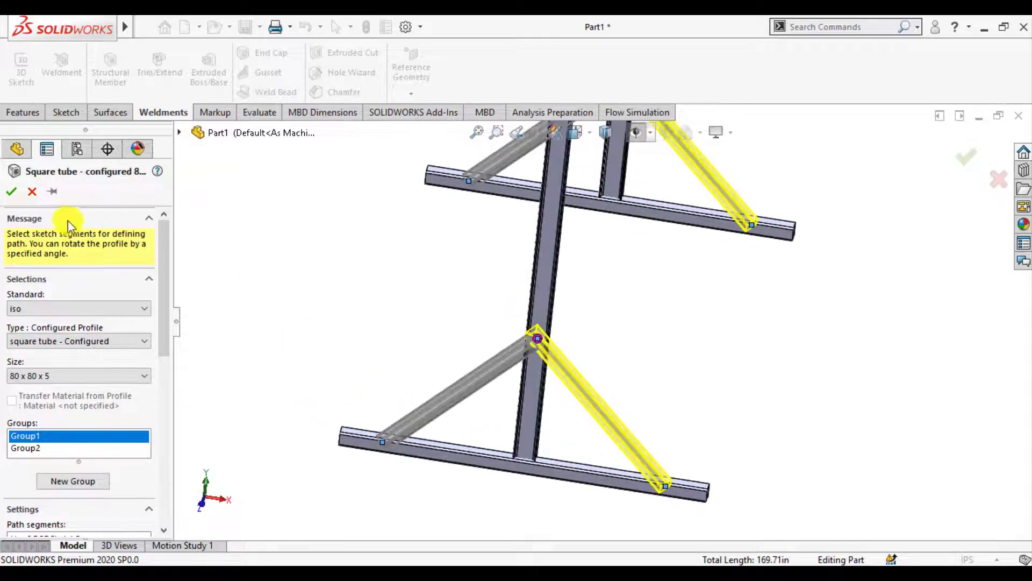
click(10, 195)
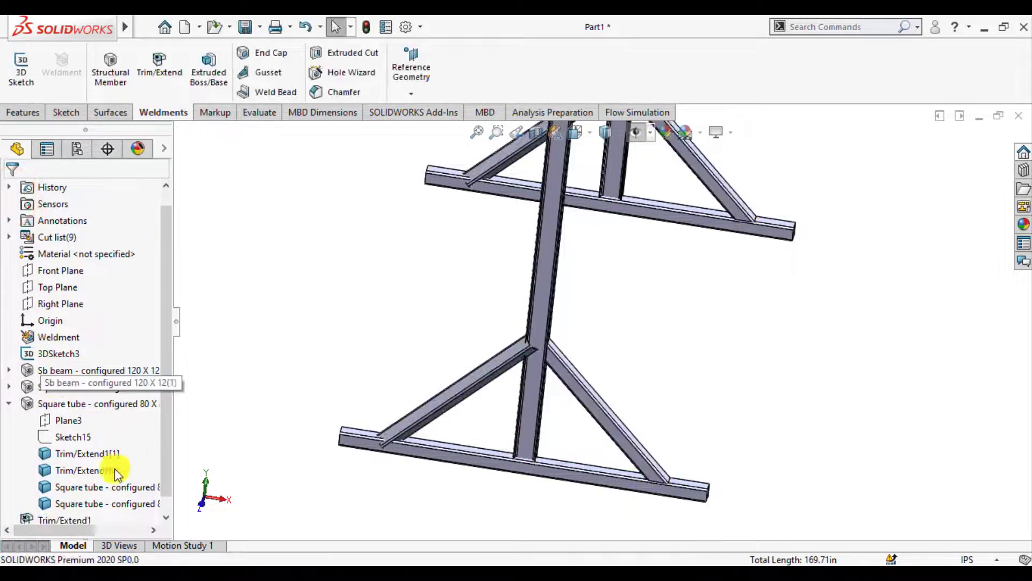
Step: Edit the brace structural member and set the rotation angle of Group2, the two rear braces, to 45 degrees
click(100, 487)
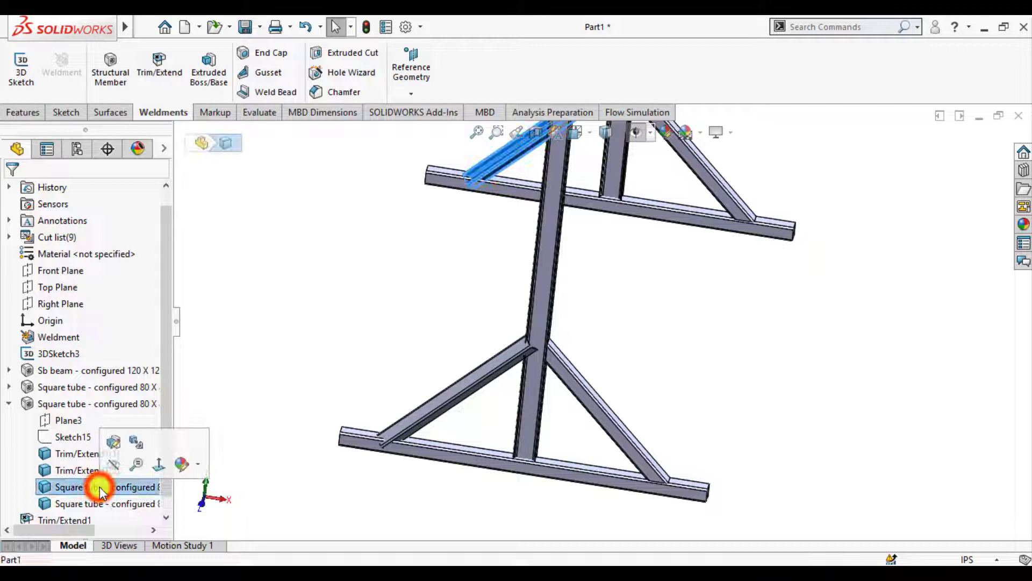
click(110, 438)
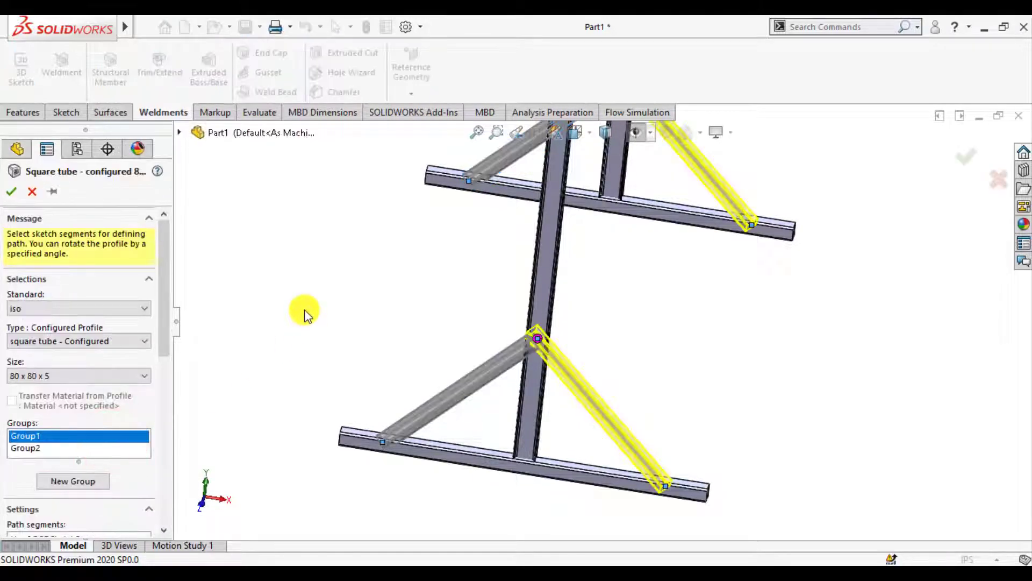
click(25, 448)
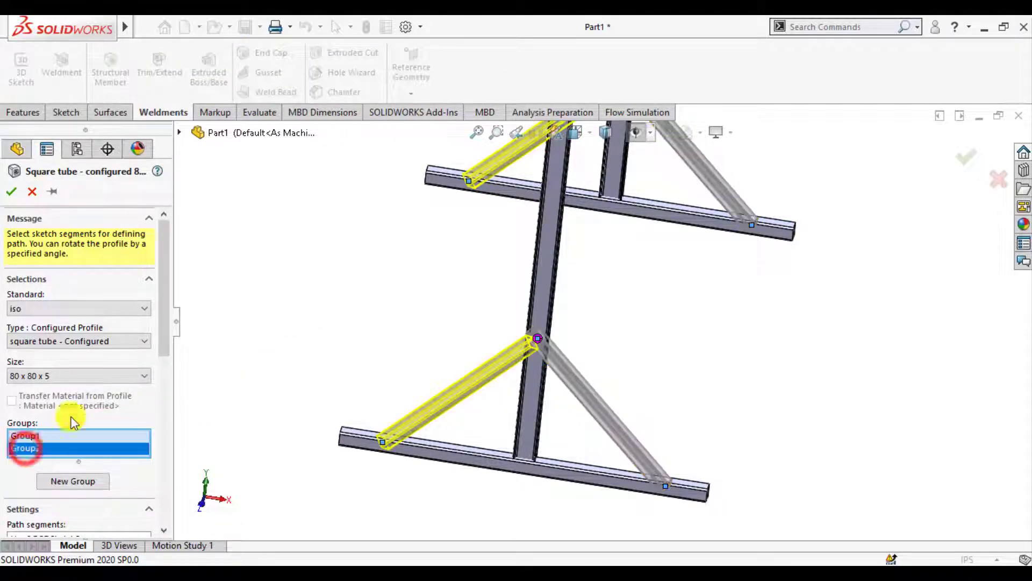
drag(164, 344, 156, 492)
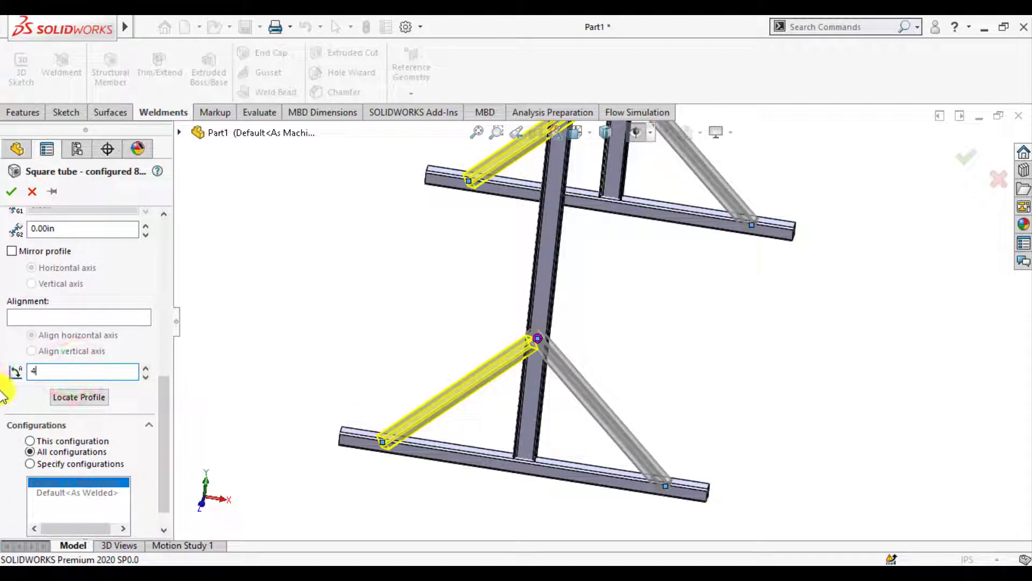
key(Return)
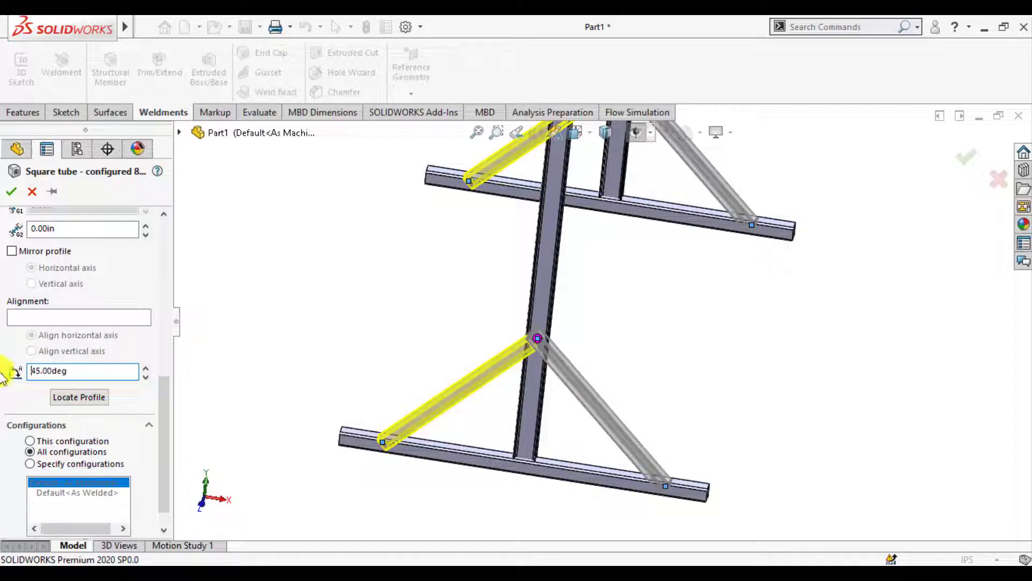
drag(167, 441, 161, 341)
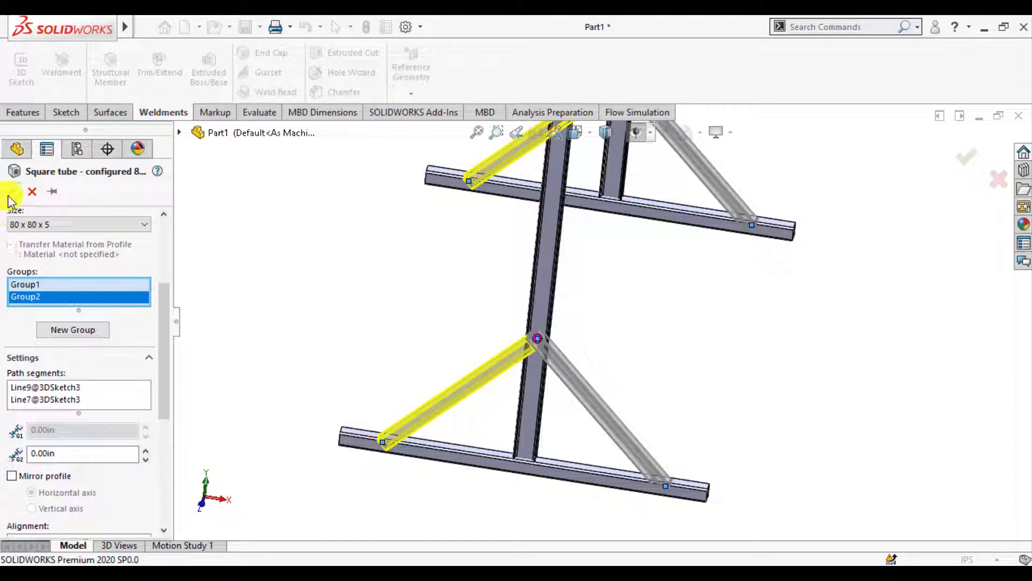
Step: Start a new Trim/Extend with the rear diagonal brace on each of the two posts as the bodies to be trimmed
middle_drag(300, 284, 319, 413)
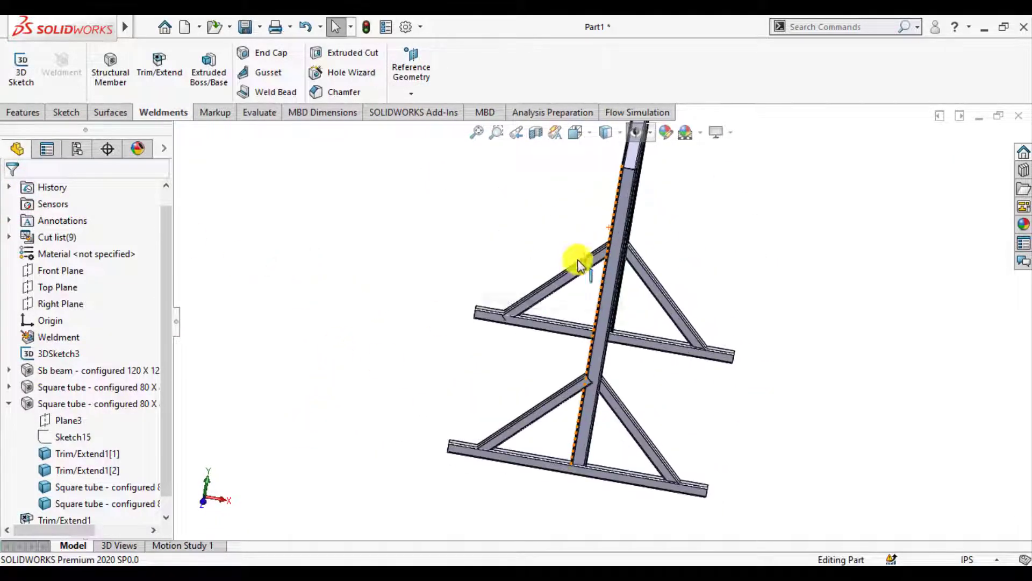
click(157, 65)
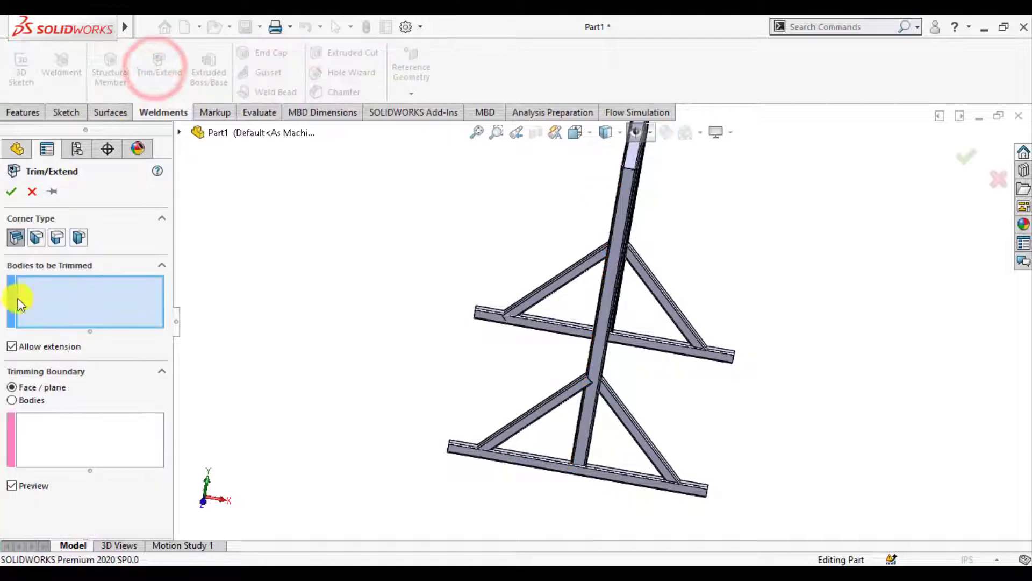
click(535, 298)
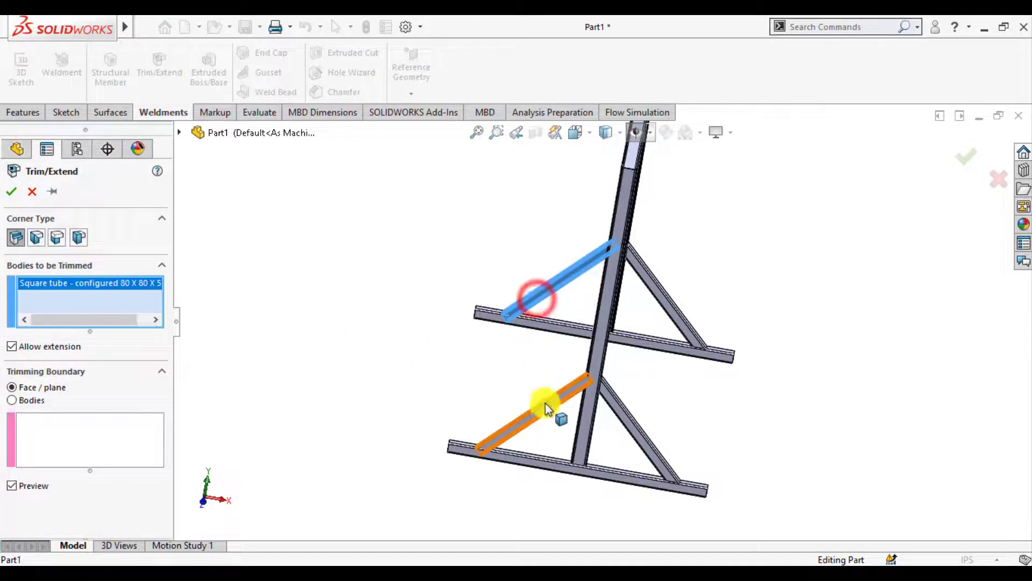
click(545, 404)
Step: Set the top face of the base tube and the brace-side face of the post as the face trimming boundaries
click(98, 445)
scroll(431, 462, down, 5)
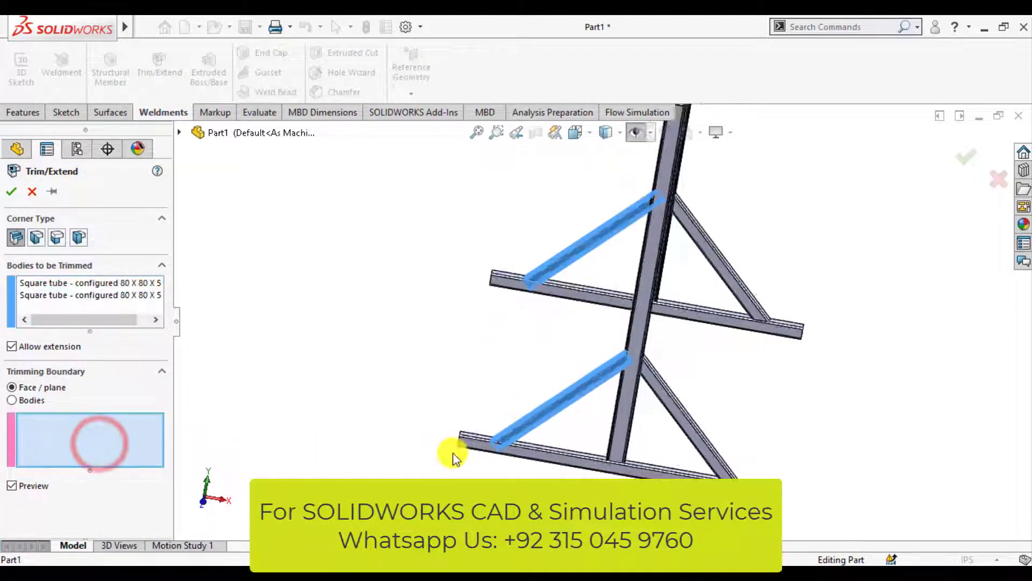
scroll(526, 384, up, 4)
scroll(606, 432, down, 8)
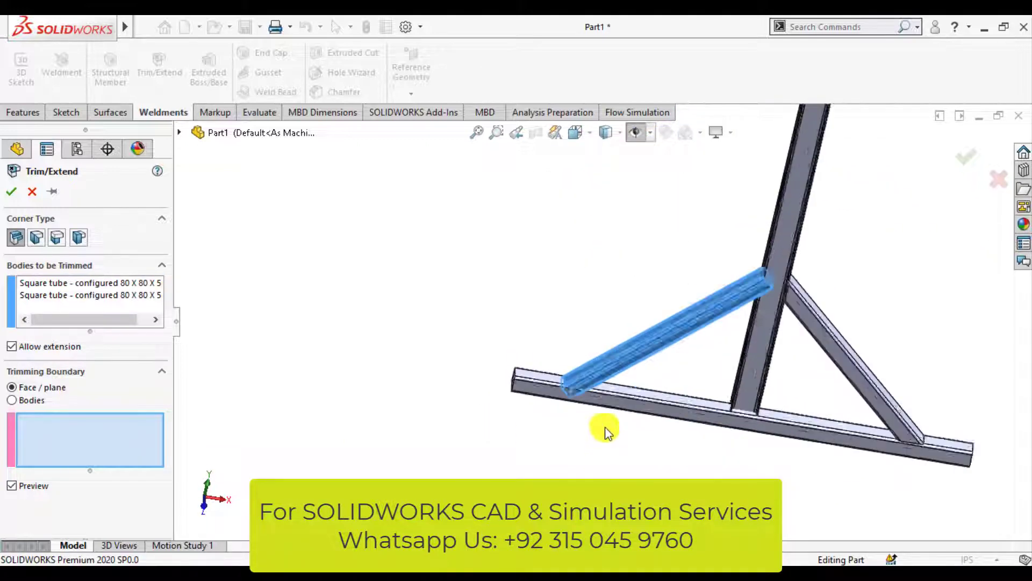
click(429, 292)
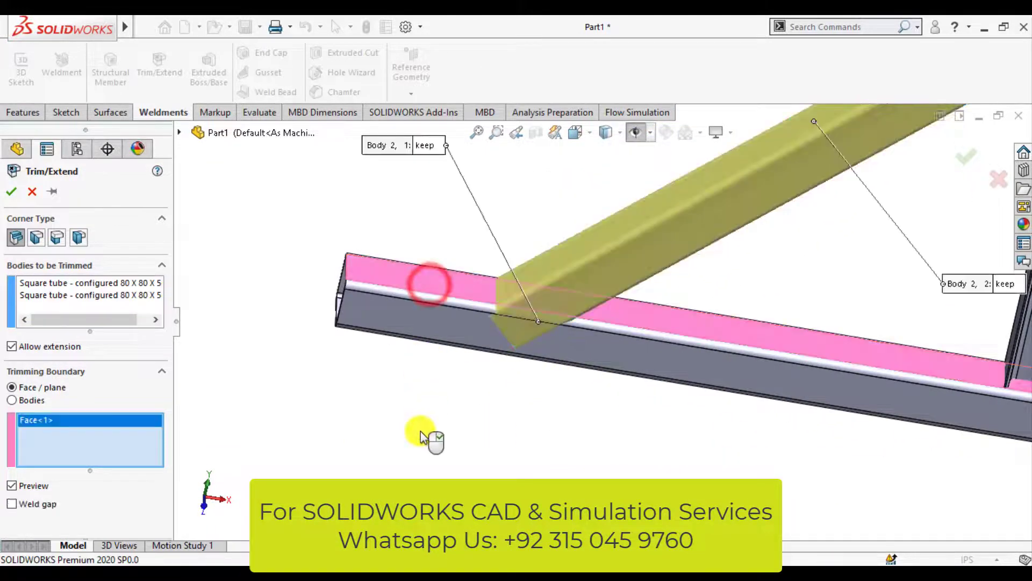
scroll(420, 431, up, 5)
middle_drag(420, 426, 559, 347)
scroll(661, 246, down, 5)
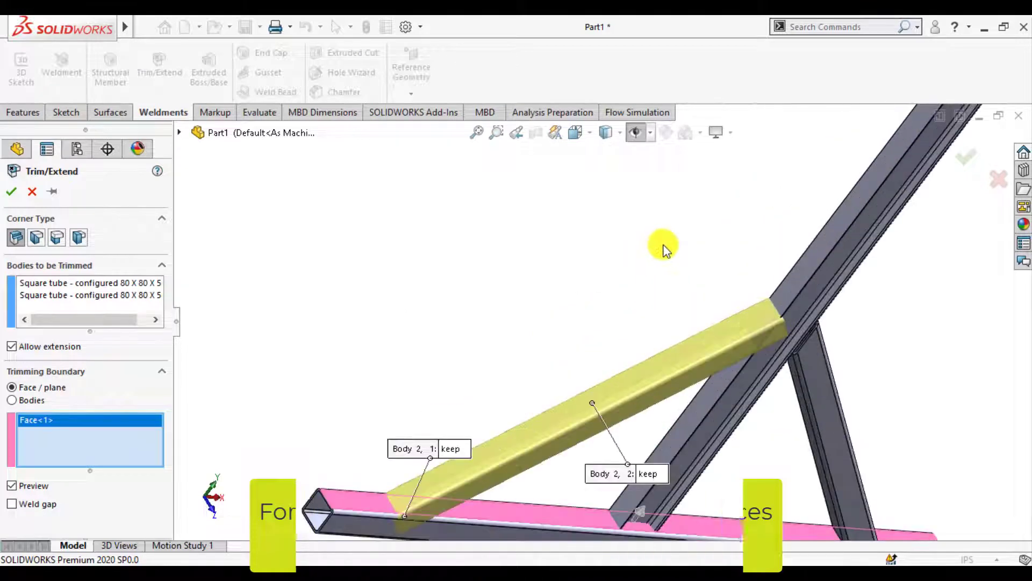
click(787, 289)
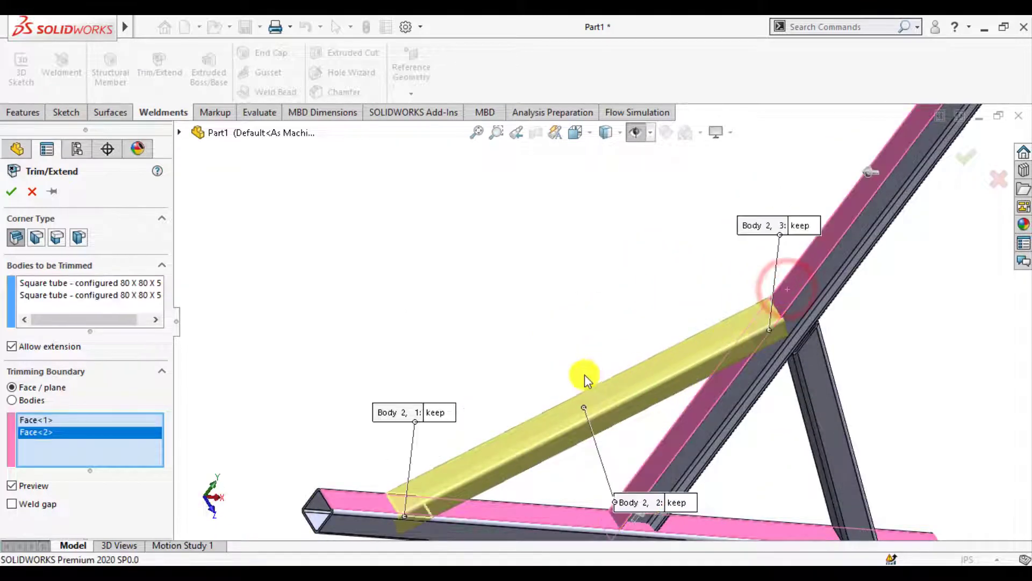
Step: Discard the upper and lower end pieces of both rear braces, keep the middle pieces, and complete the trim
scroll(536, 385, up, 2)
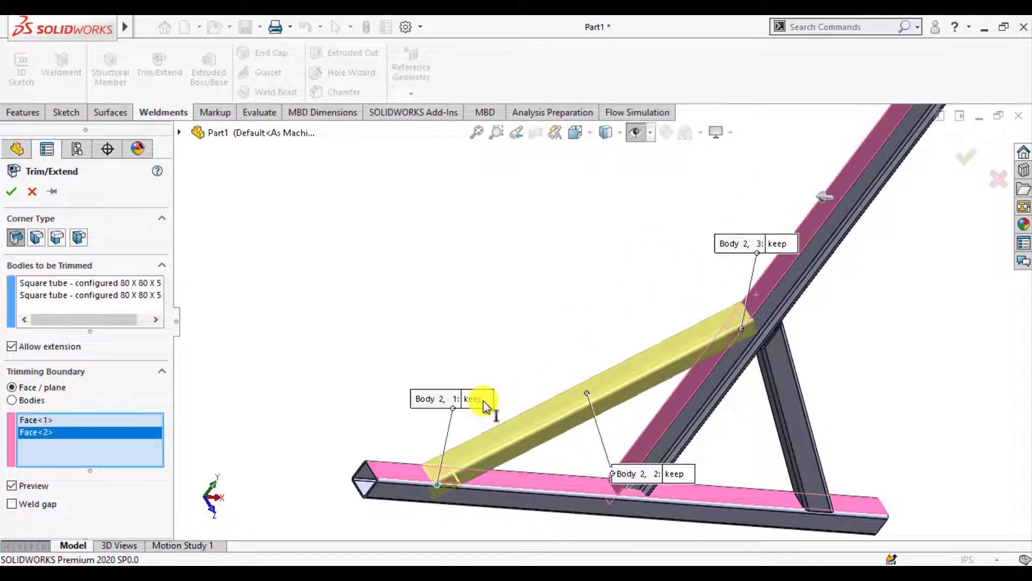
click(779, 244)
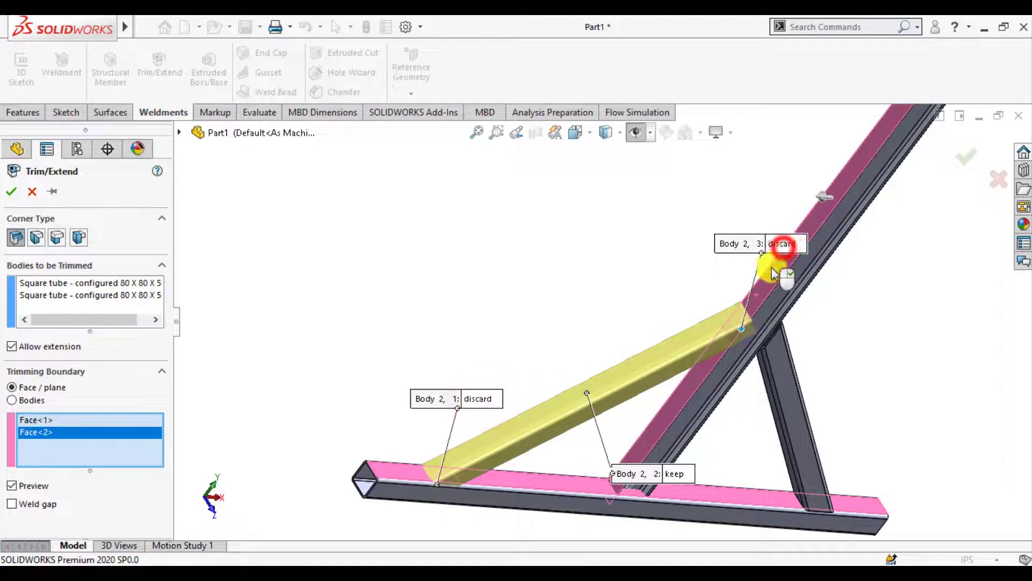
scroll(705, 339, up, 4)
scroll(622, 323, up, 3)
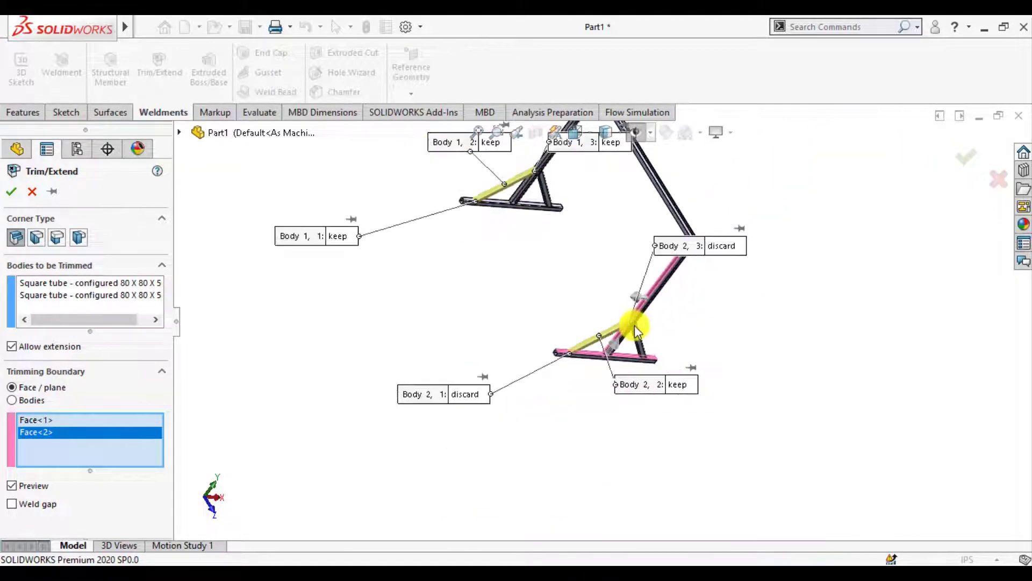
scroll(529, 228, up, 2)
scroll(549, 243, down, 5)
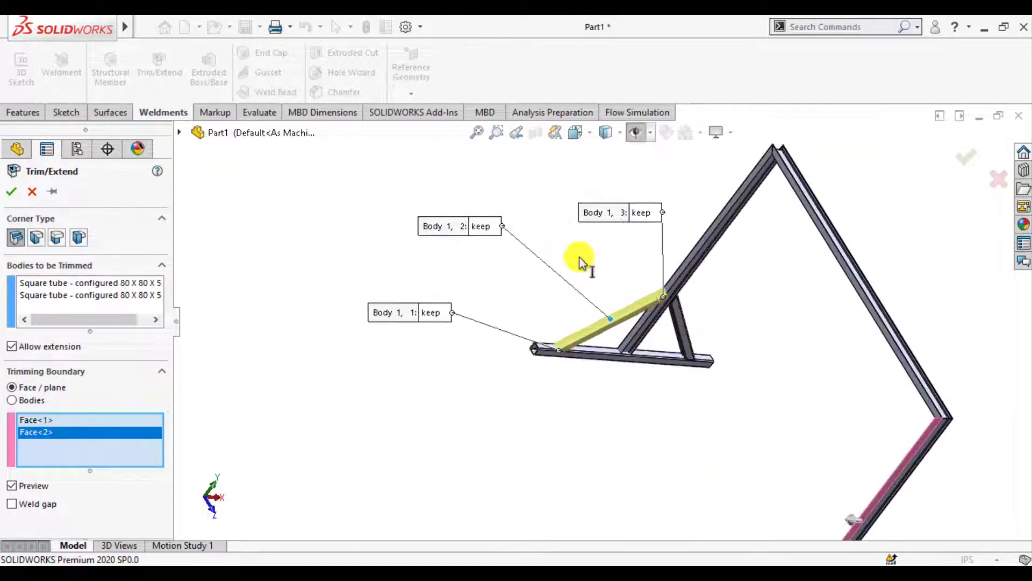
click(649, 212)
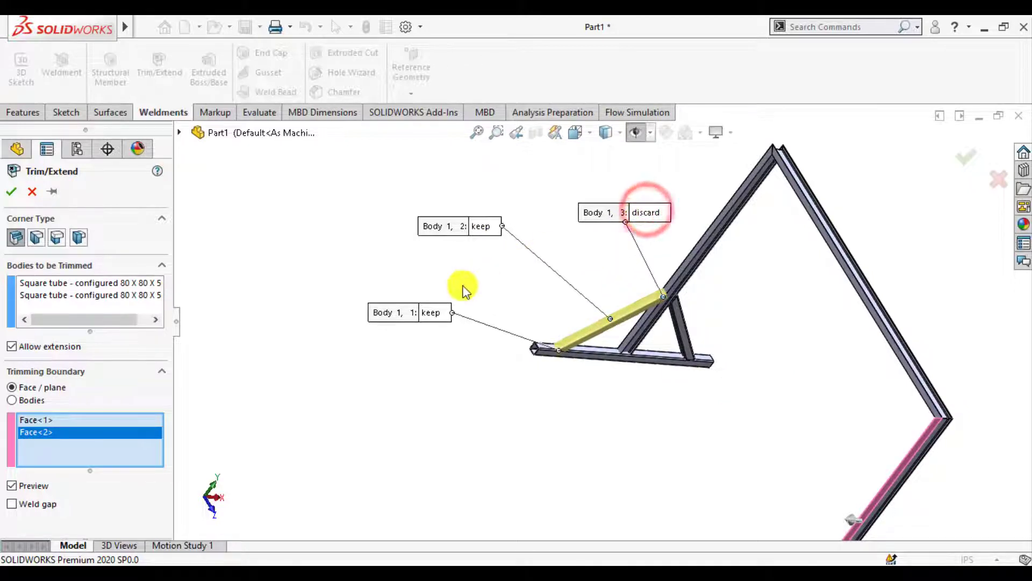
click(440, 314)
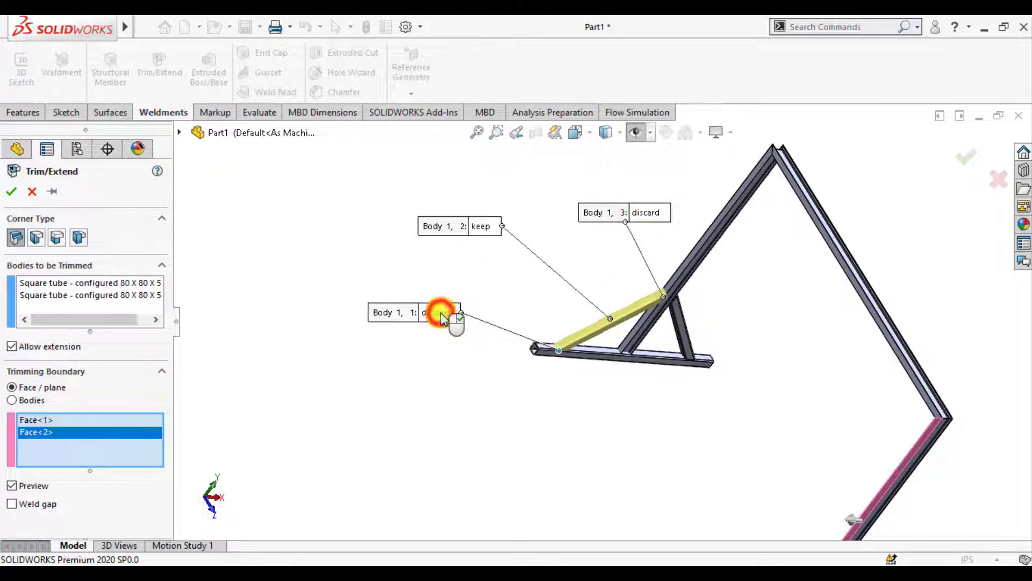
click(12, 191)
Step: Edit the part's appearance and set the whole frame's colour to cyan
middle_drag(341, 319, 538, 293)
scroll(753, 397, down, 3)
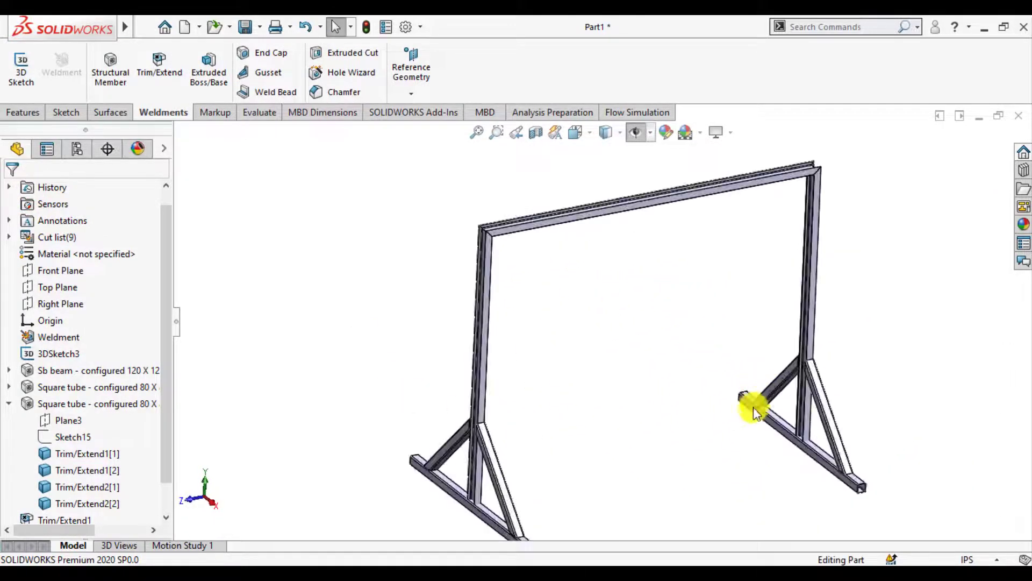
scroll(691, 452, up, 2)
scroll(692, 371, down, 2)
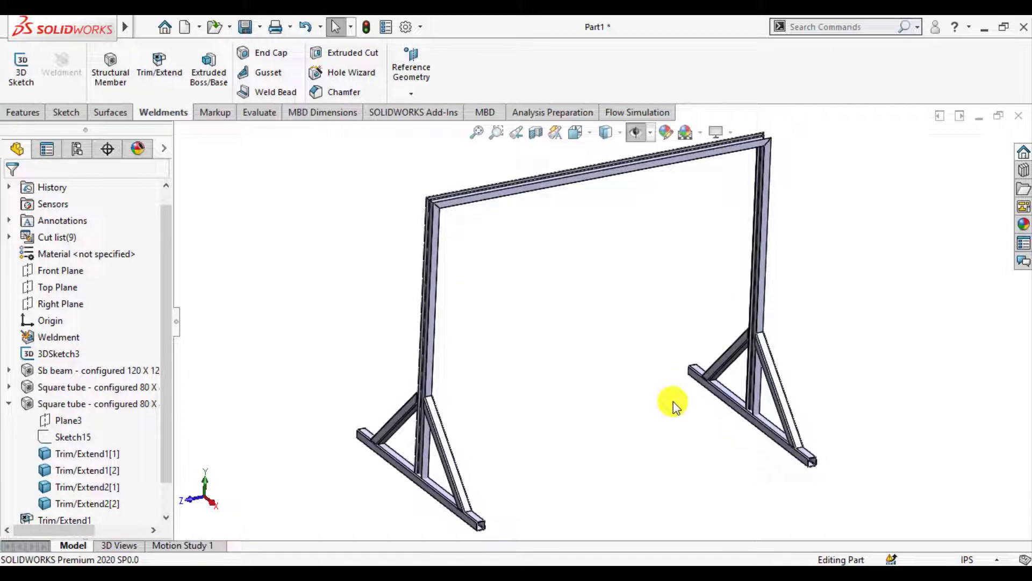
click(664, 136)
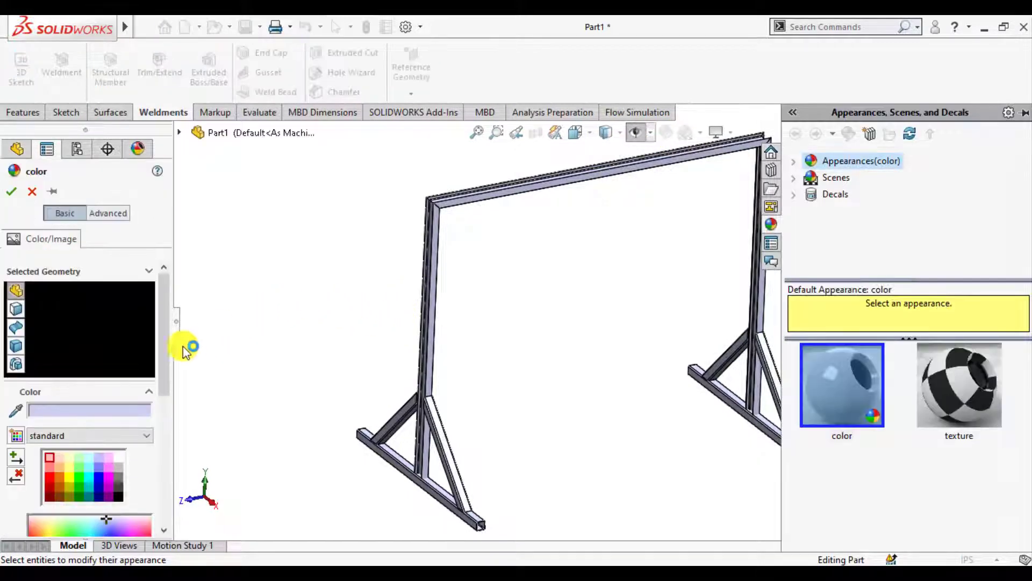
click(88, 474)
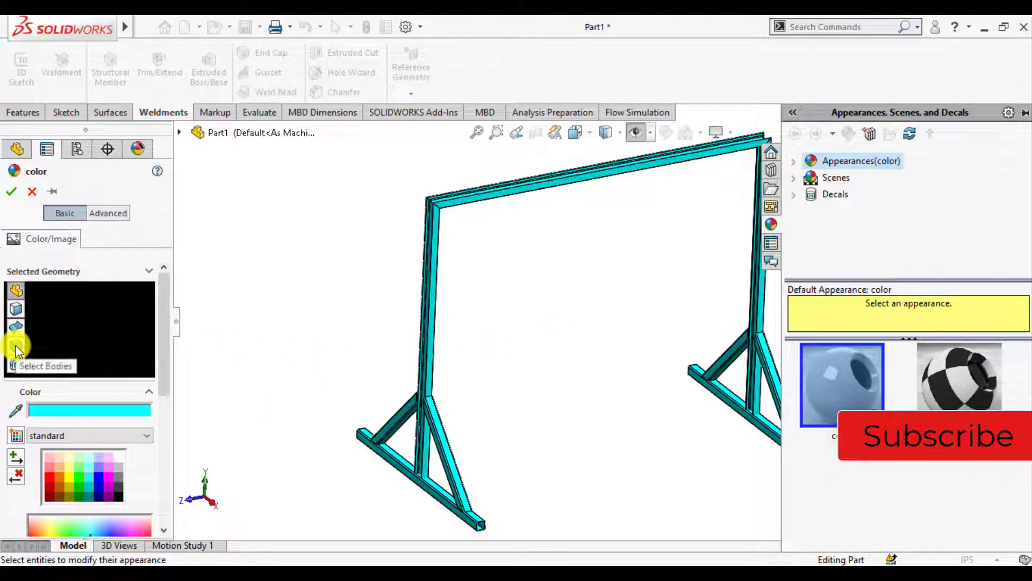
Step: Select the two posts and the top beam as bodies and set the colour to blue
click(424, 348)
click(499, 186)
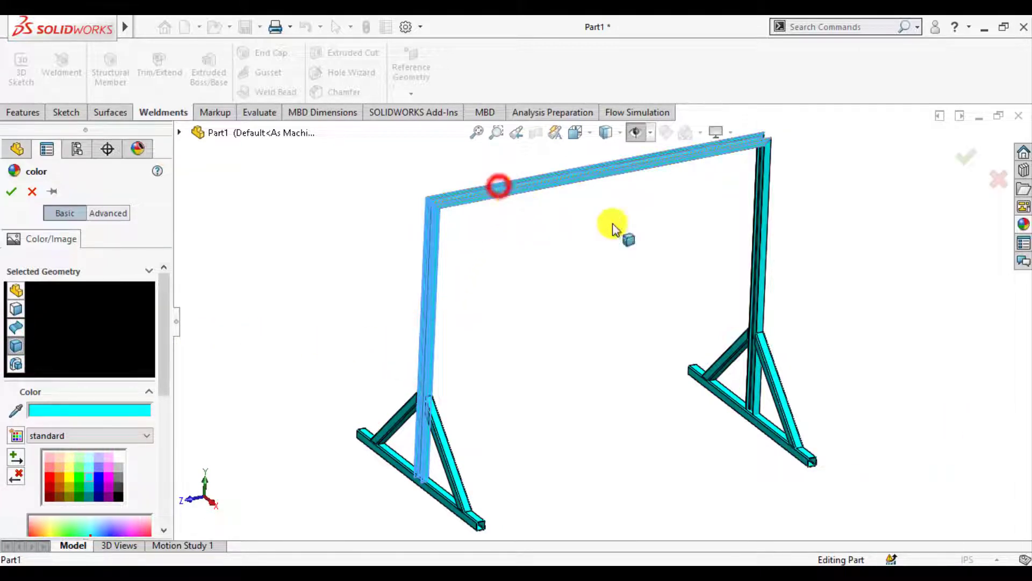
click(759, 264)
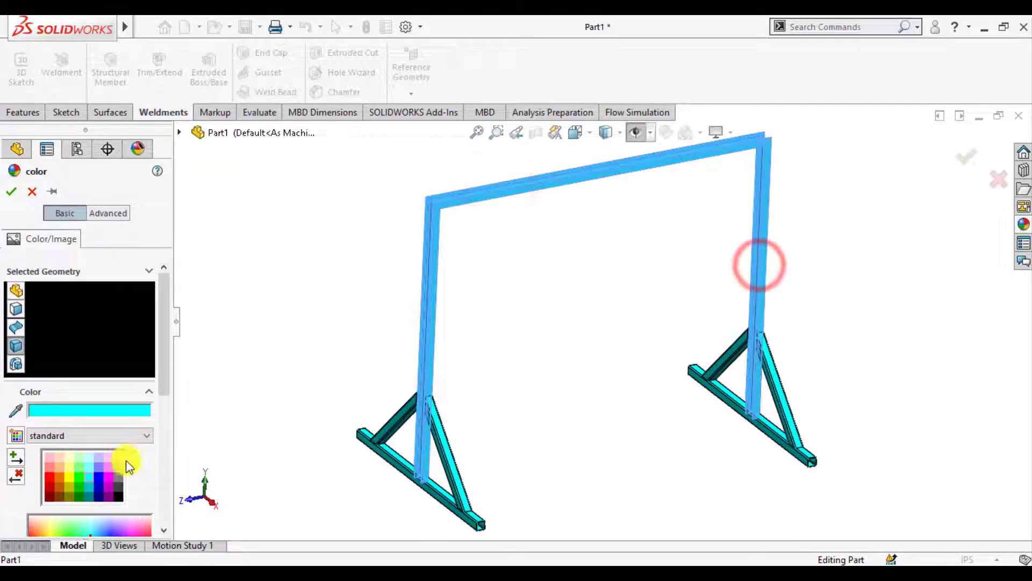
click(100, 480)
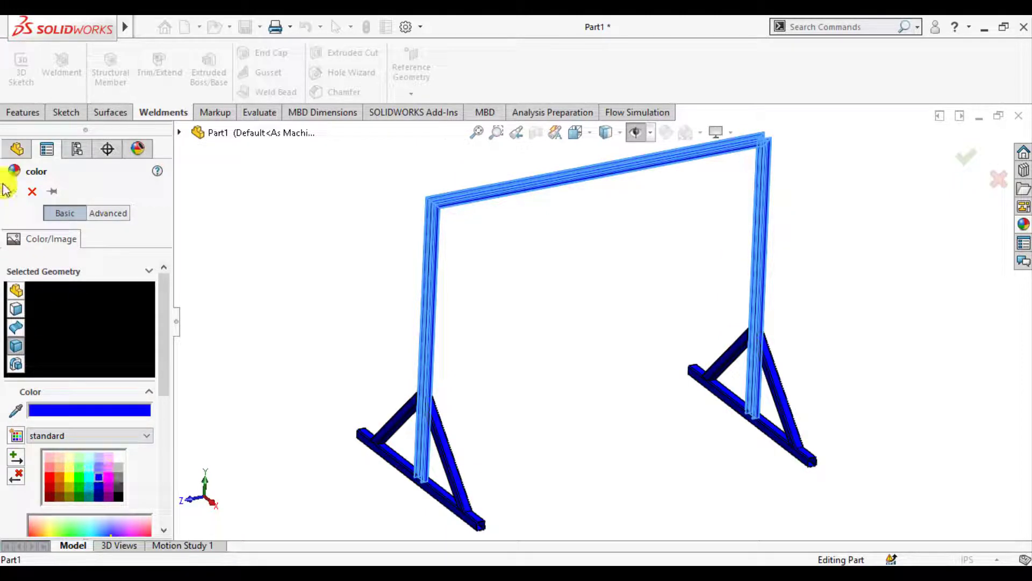
click(297, 261)
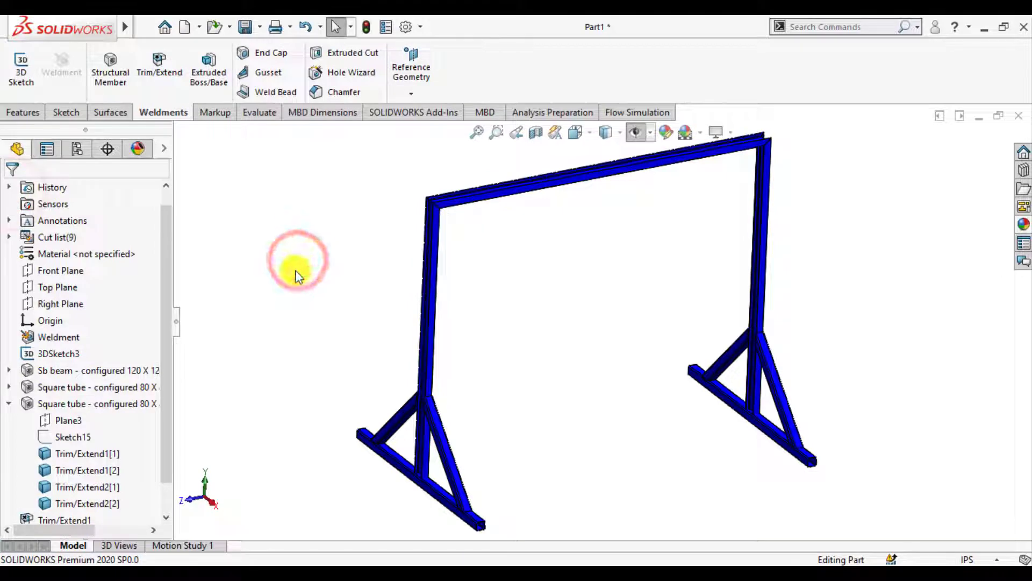
Step: Expand the cut list and highlight the members of its first SB beam item
click(8, 237)
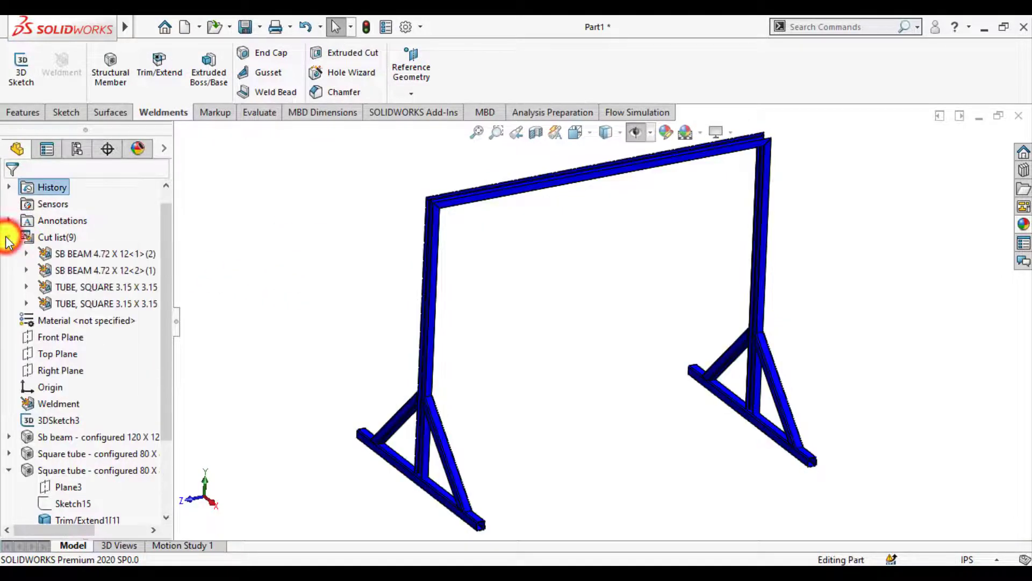
click(76, 254)
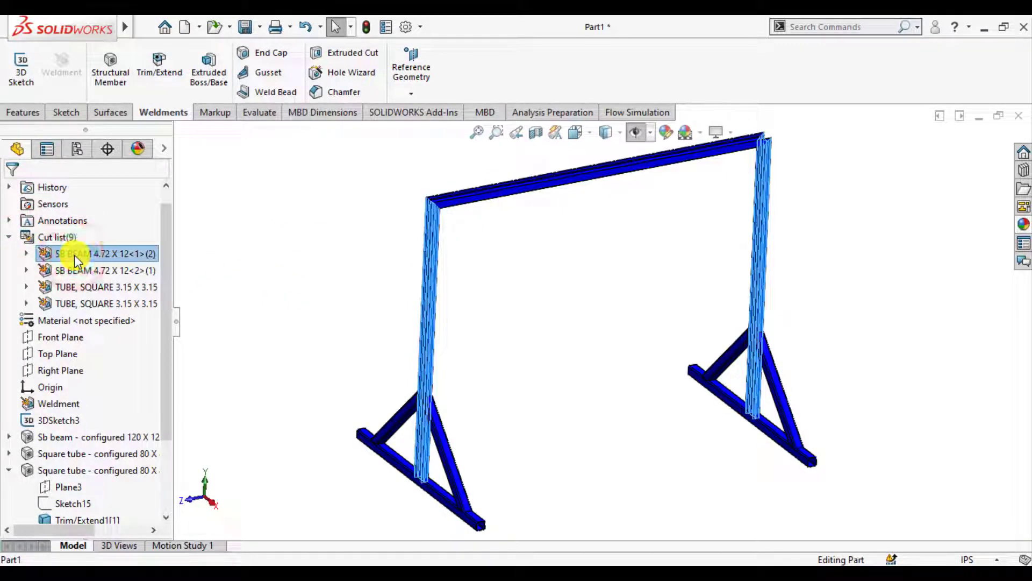
click(294, 264)
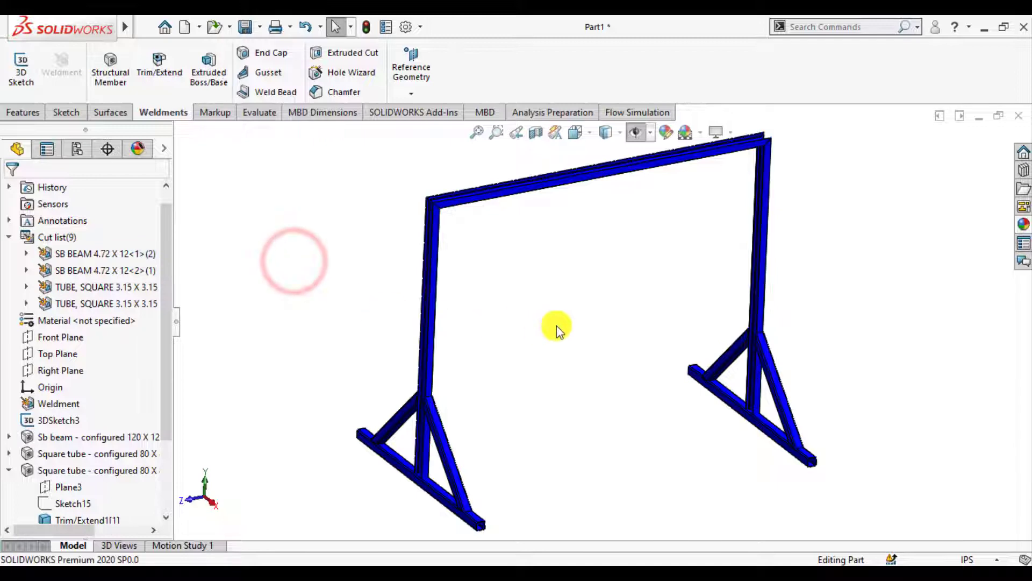
scroll(557, 328, up, 2)
scroll(603, 245, down, 1)
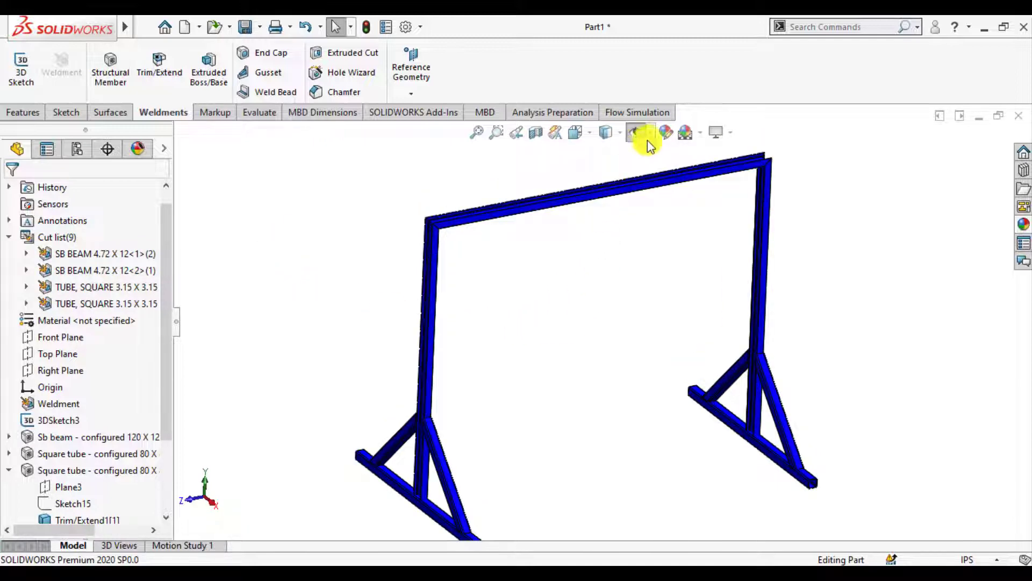
Step: Edit the whole part's appearance and set its colour to light violet-blue
click(666, 132)
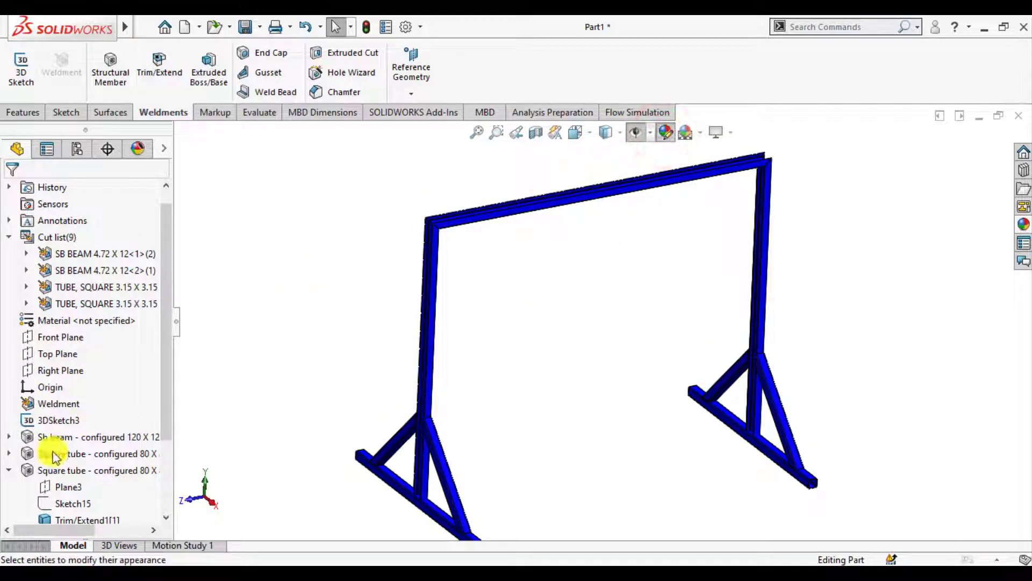
click(55, 456)
click(100, 469)
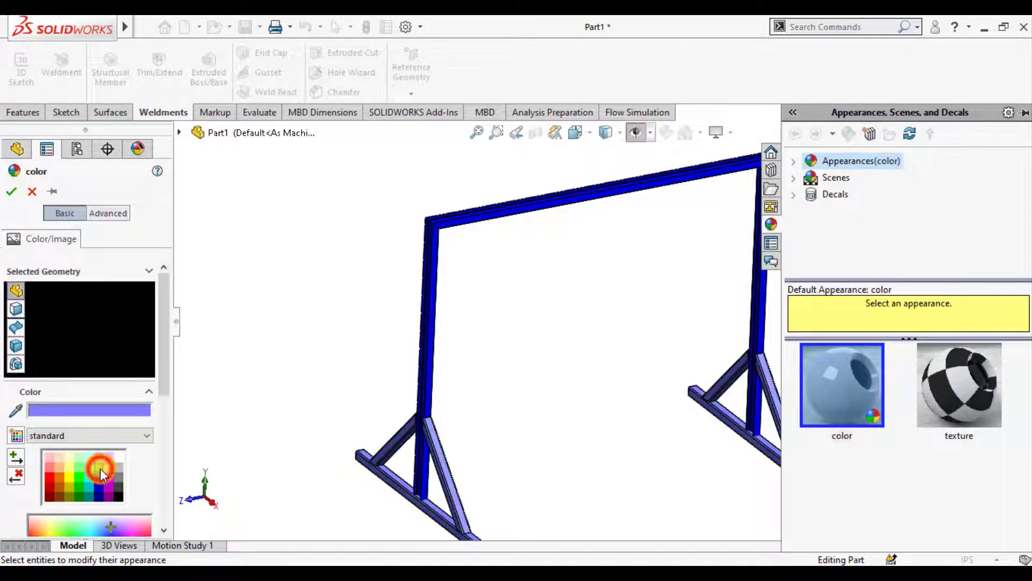
click(13, 192)
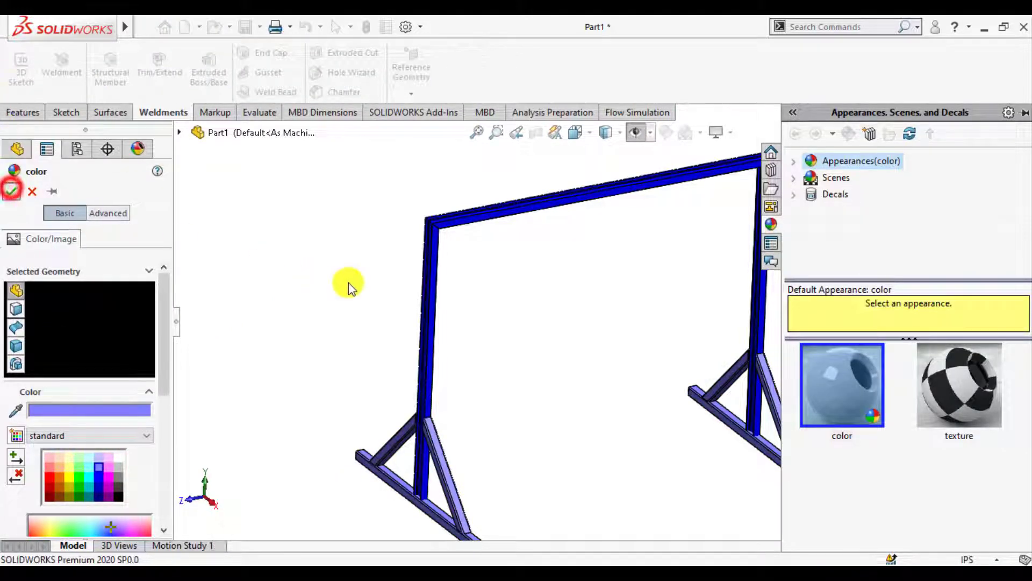
click(344, 295)
scroll(575, 344, up, 1)
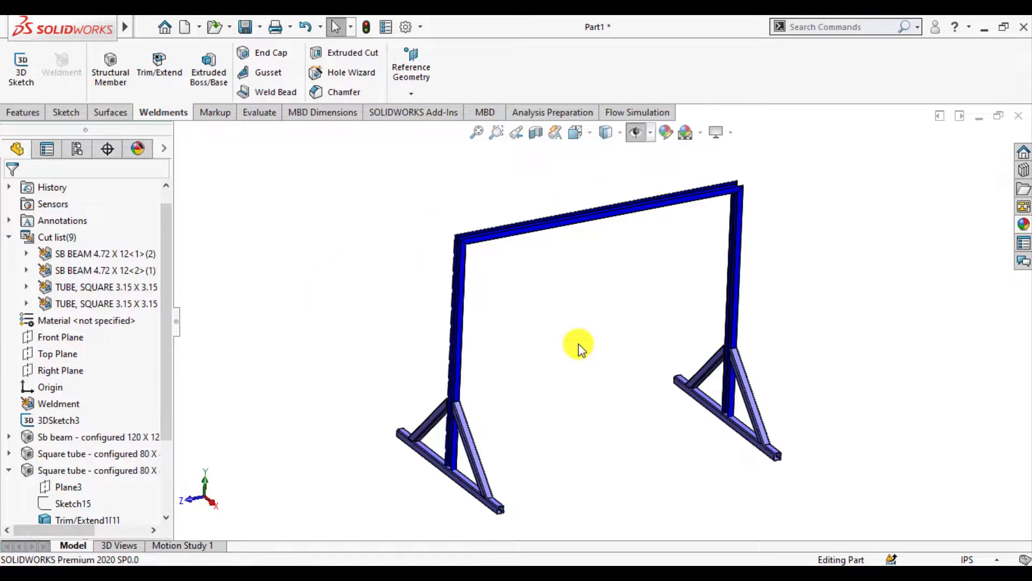
Step: Colour the front face of the top beam light cyan and undo the change
scroll(576, 272, down, 1)
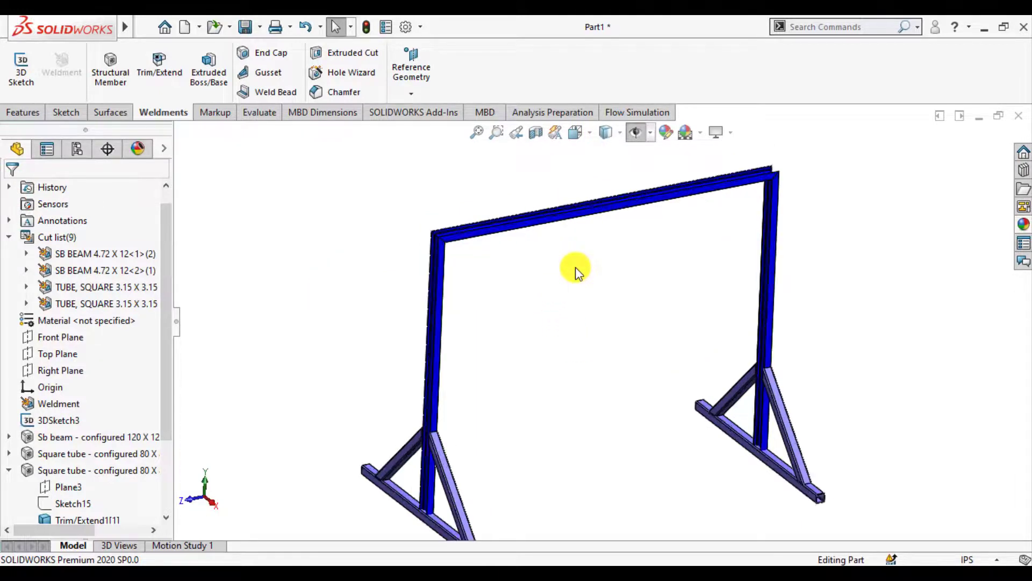
click(549, 218)
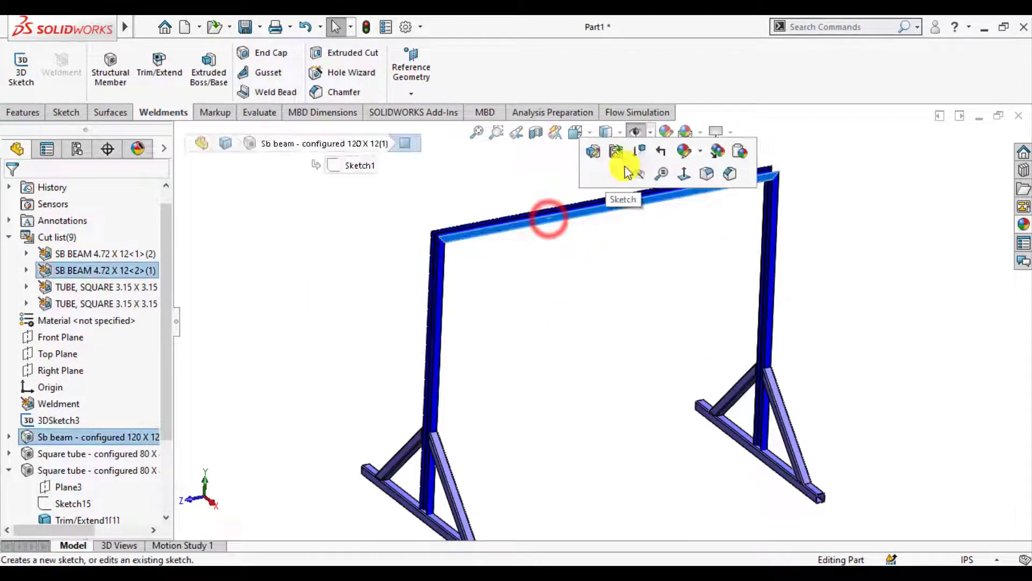
click(663, 130)
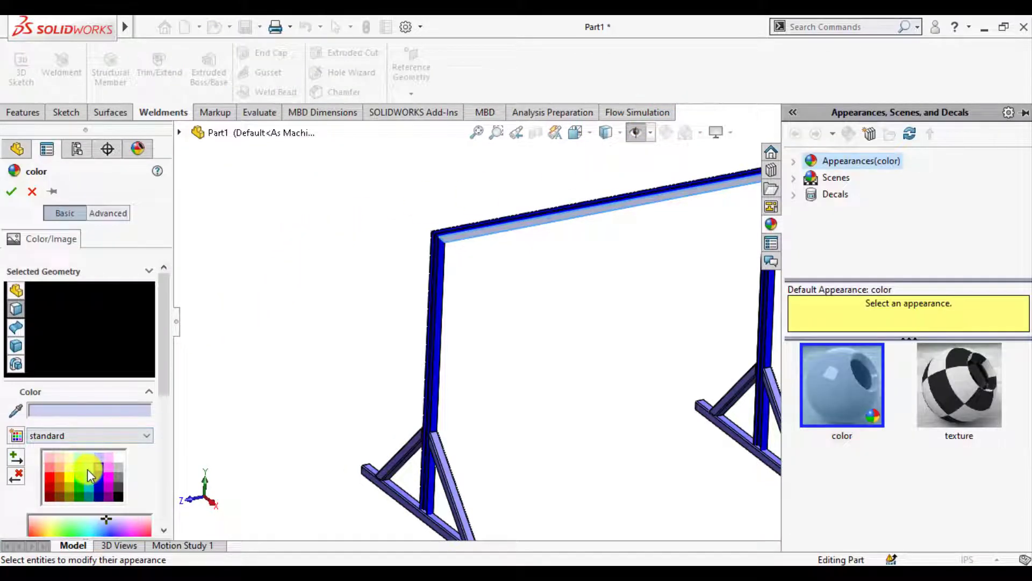
click(86, 469)
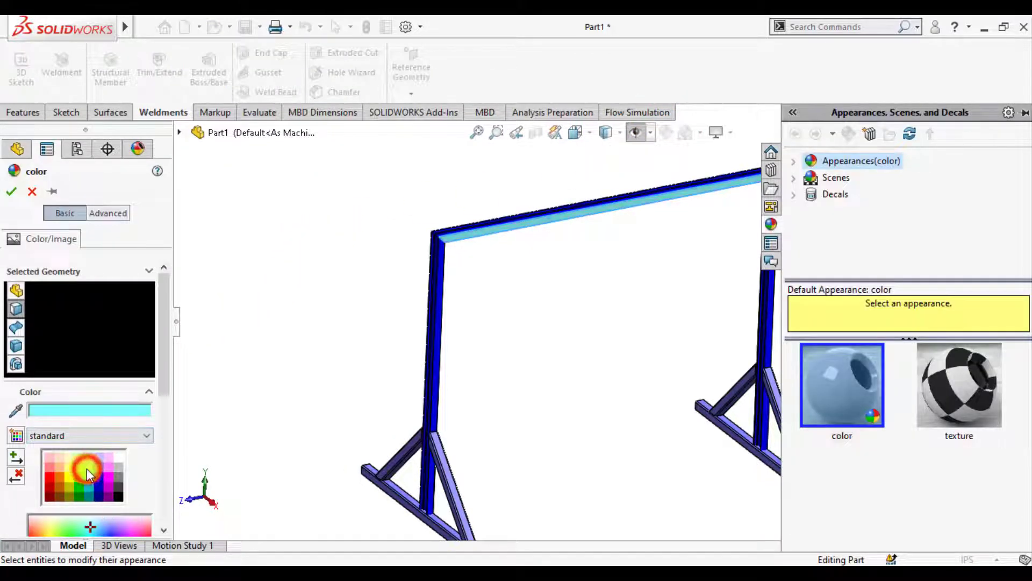
click(15, 347)
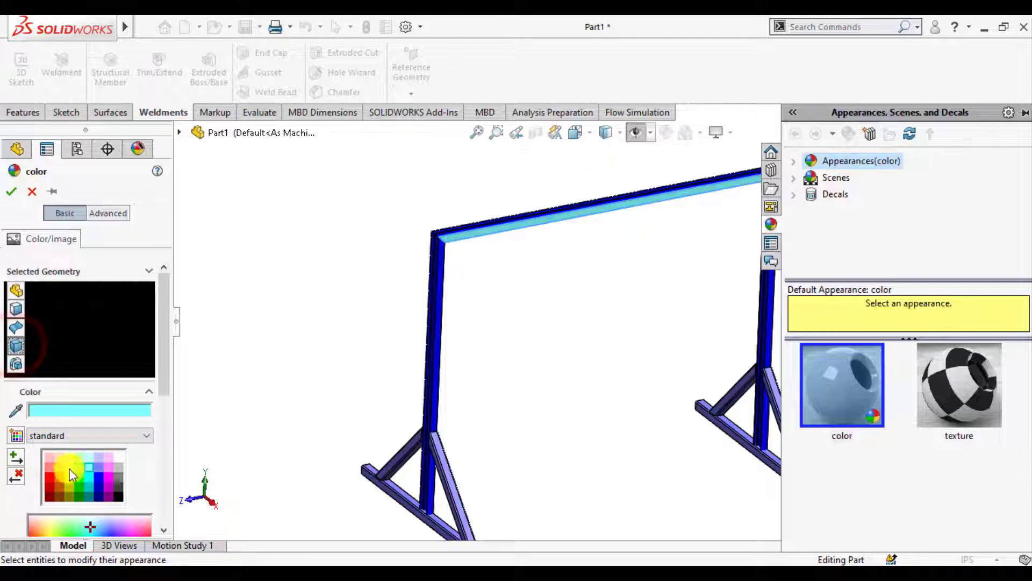
click(12, 192)
click(266, 264)
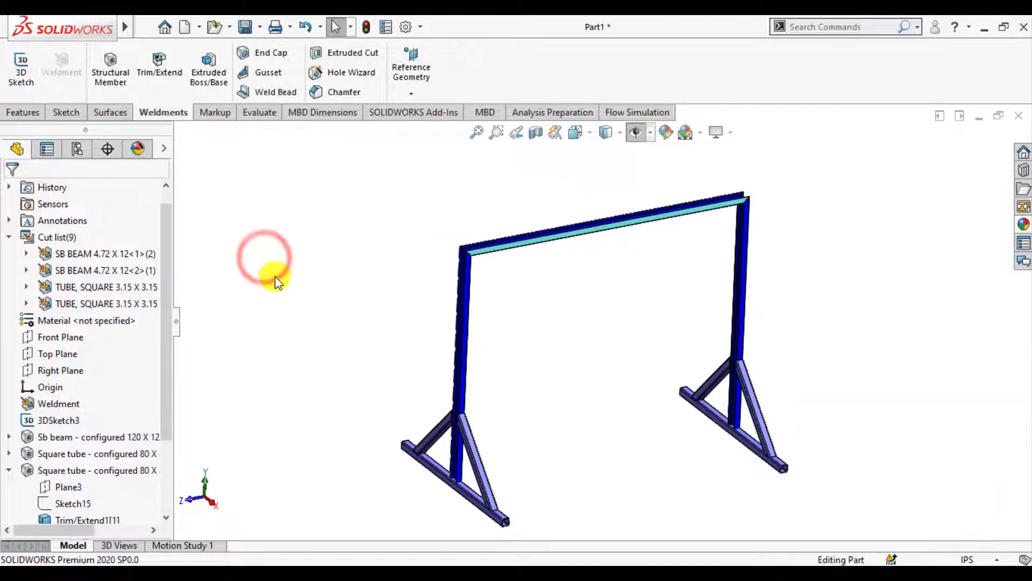
click(288, 285)
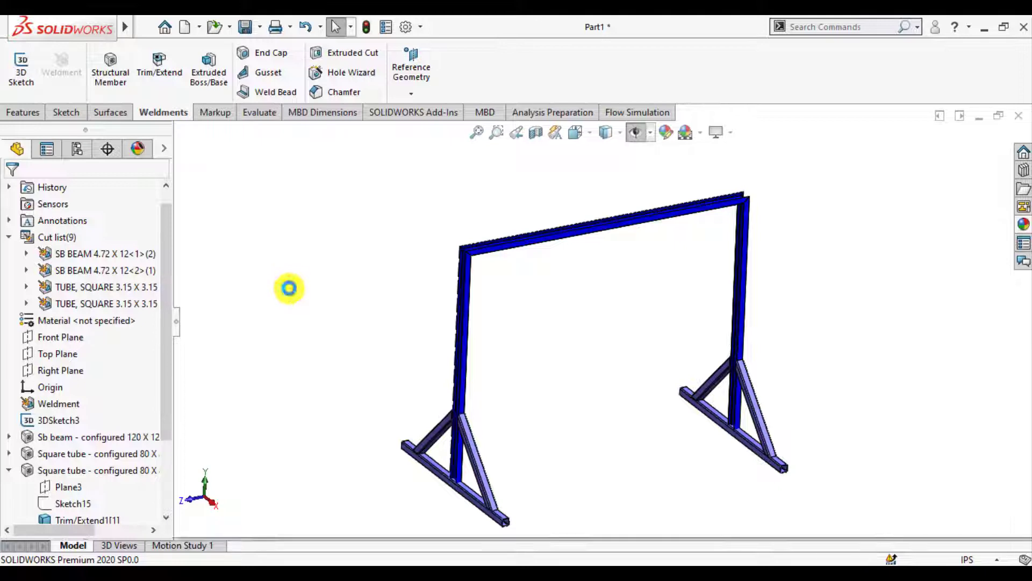
Step: Edit the appearance with the two posts and the top beam selected as bodies and set the colour to green
click(666, 132)
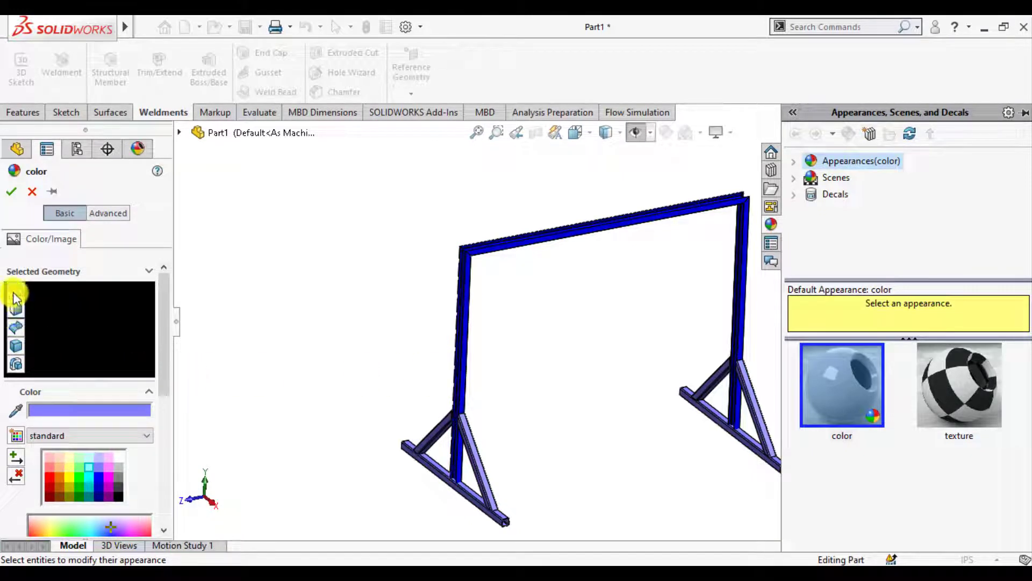
click(17, 345)
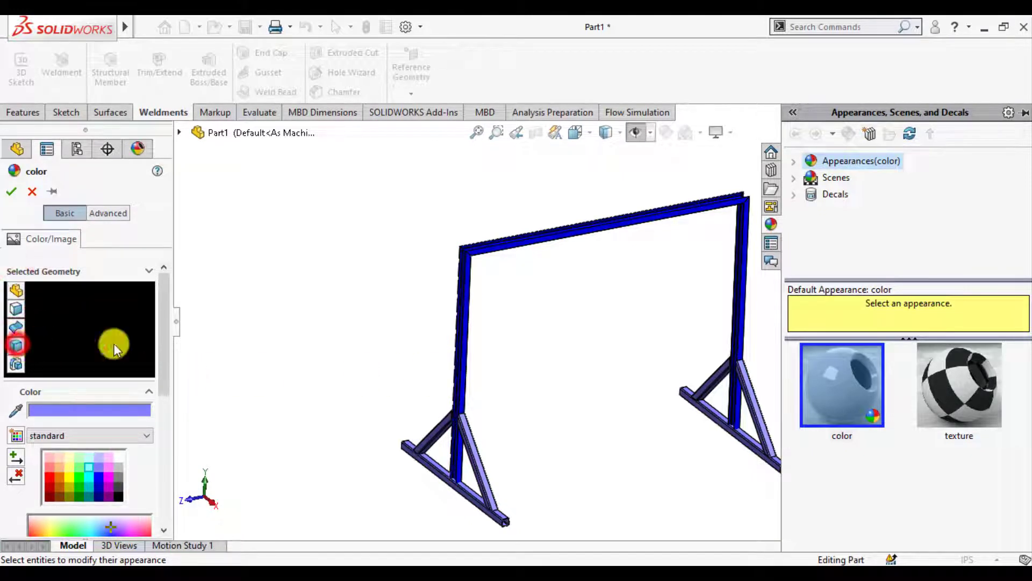
click(461, 362)
click(532, 239)
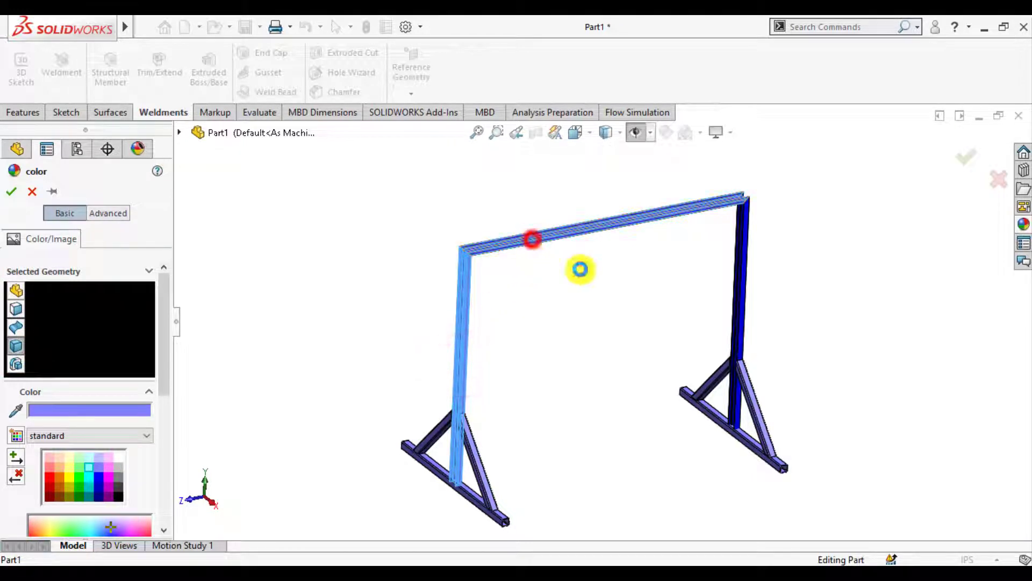
click(736, 321)
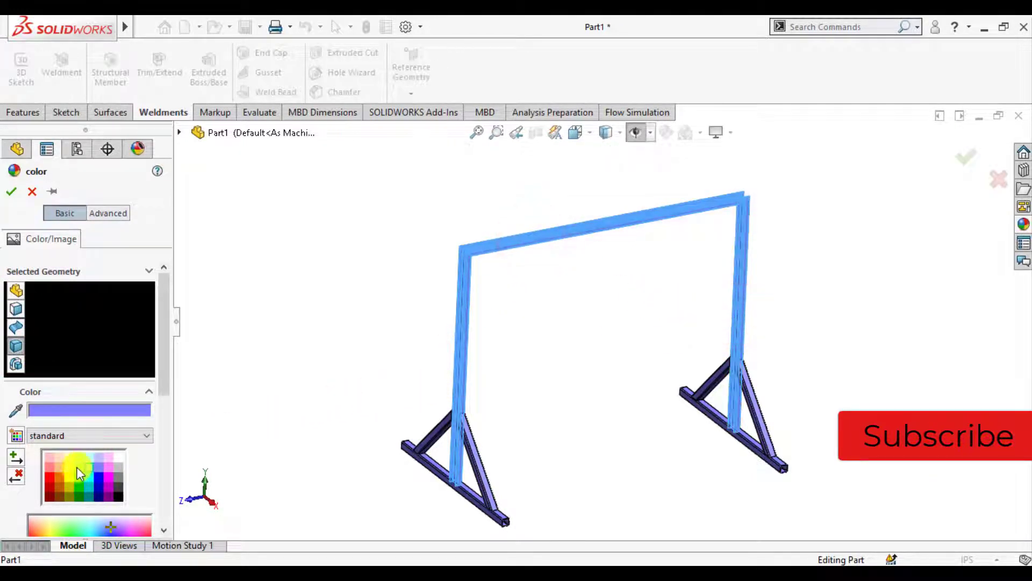
click(78, 478)
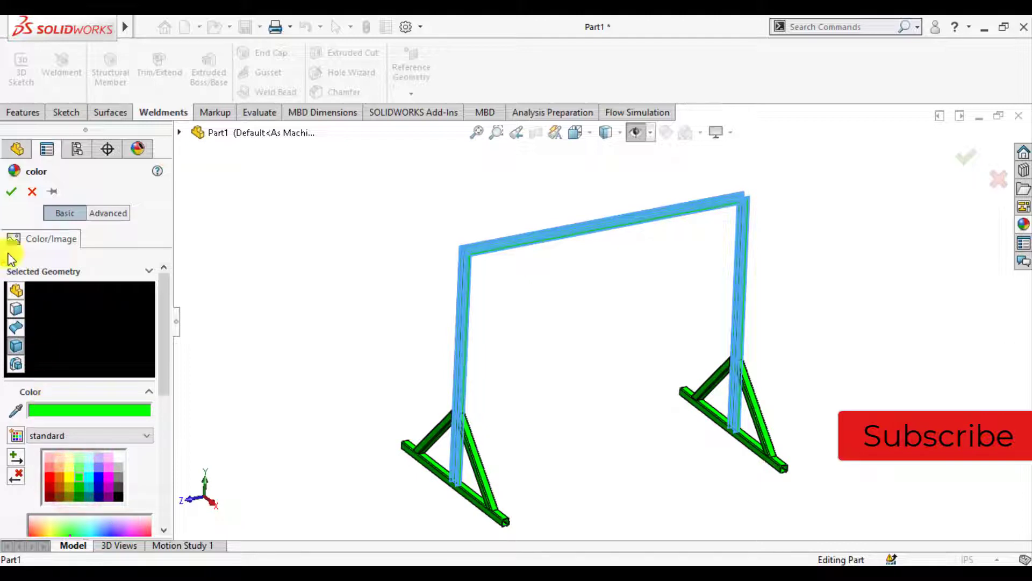
click(12, 191)
click(361, 307)
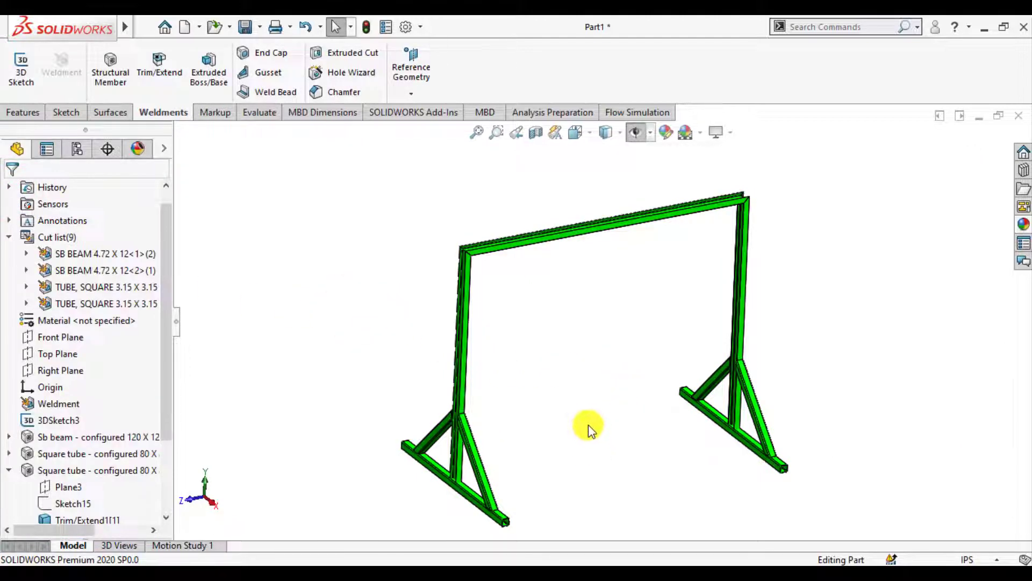
Step: Edit the whole part's appearance and set its colour to light green
scroll(592, 430, down, 2)
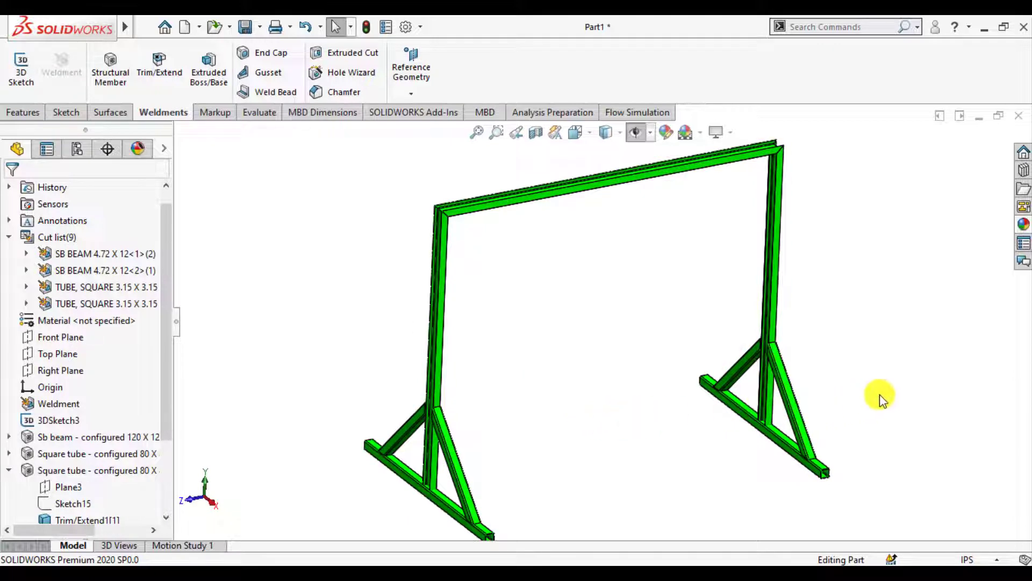
click(666, 132)
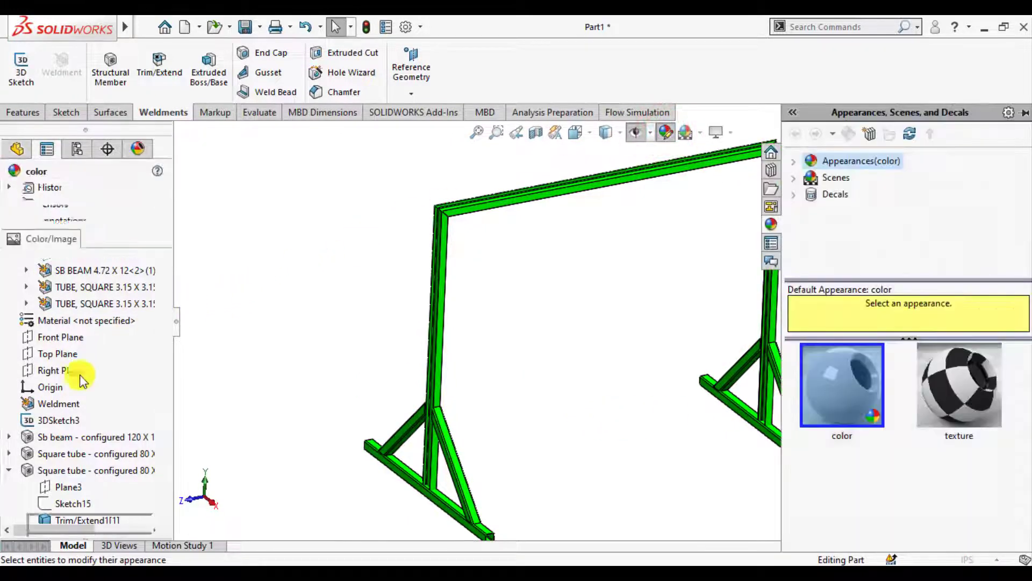
click(79, 466)
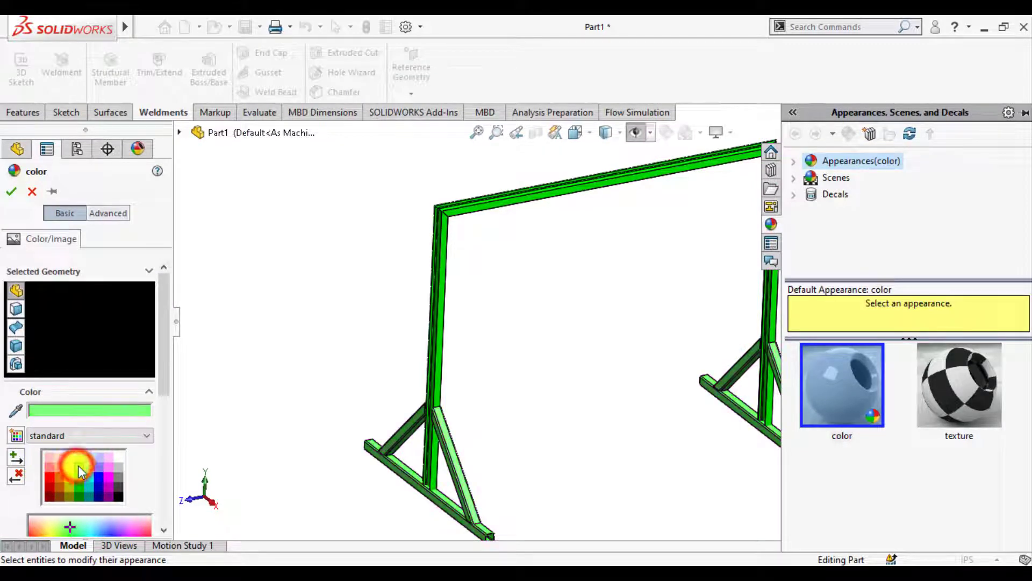
click(10, 192)
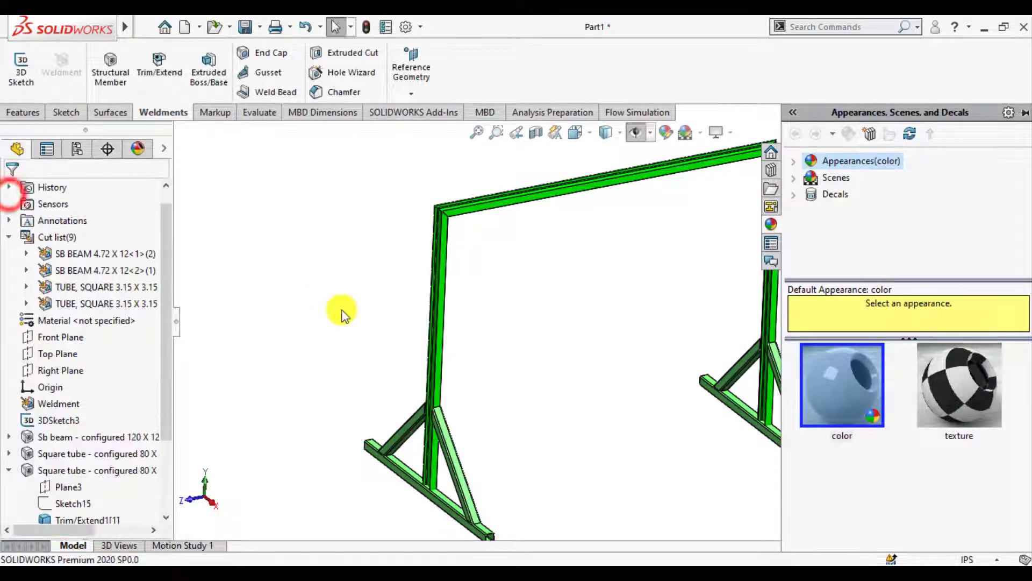
Step: Set the whole part's appearance colour to bright yellow for the base tubes and braces
click(670, 133)
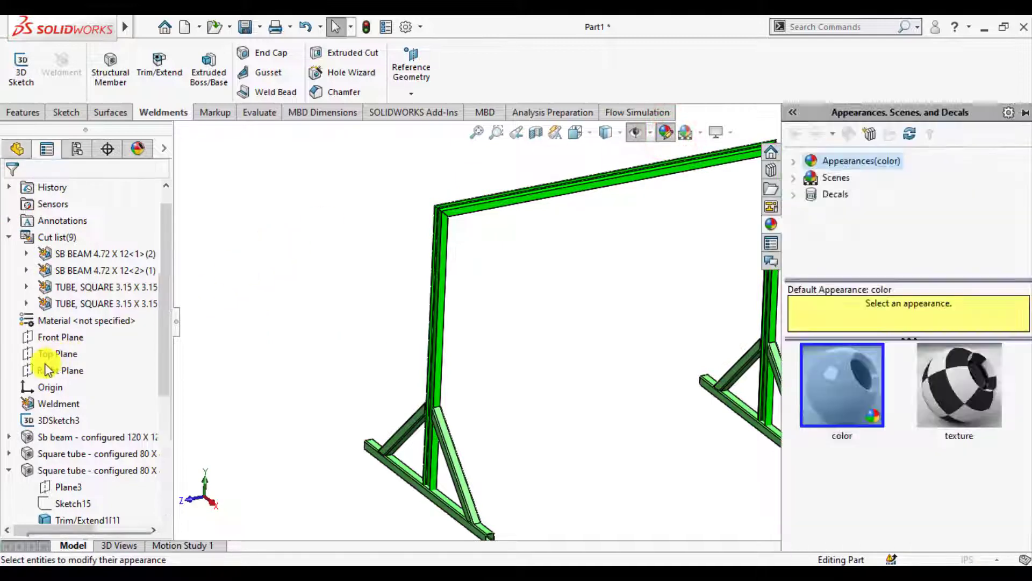
click(66, 470)
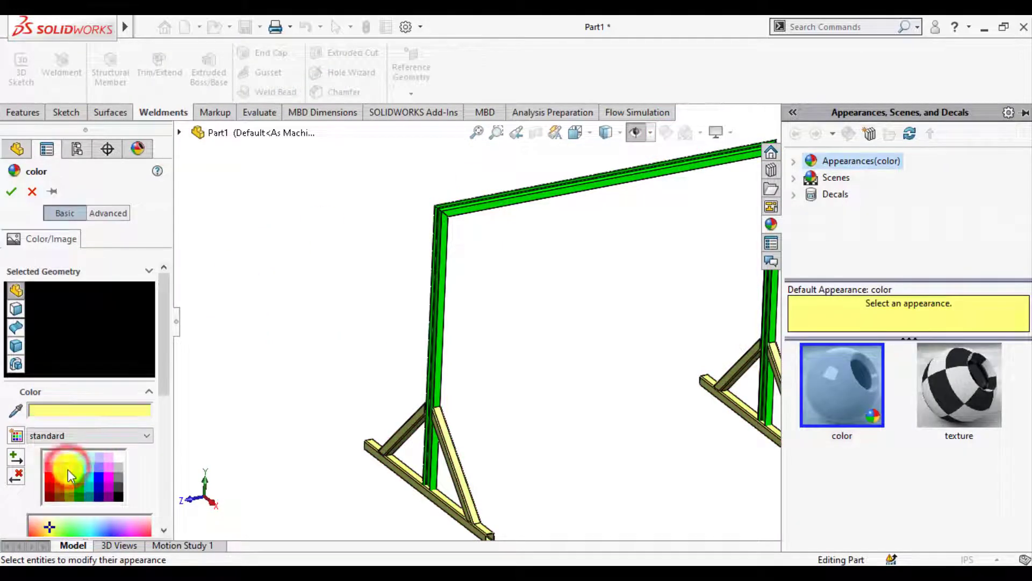
click(72, 478)
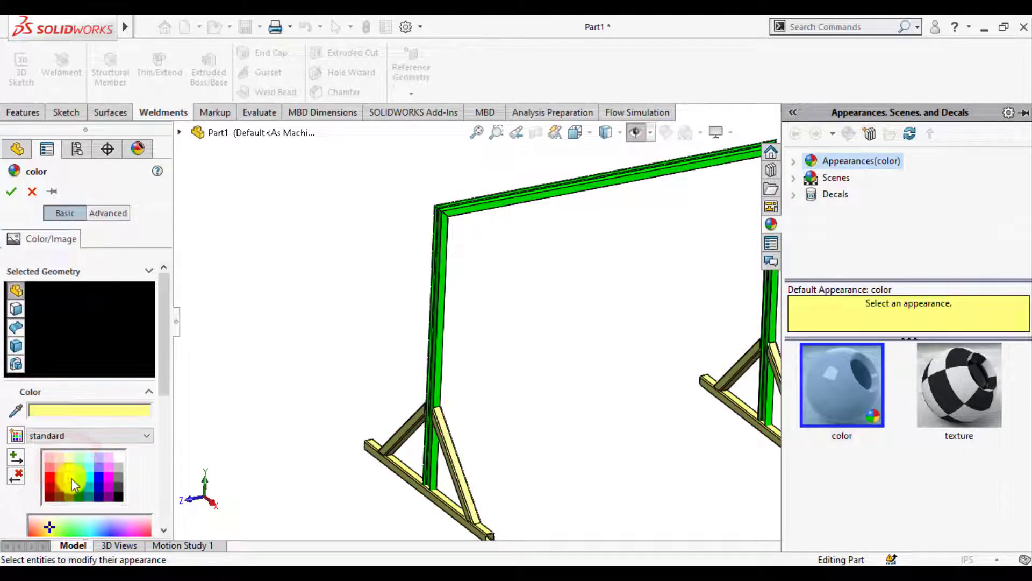
click(11, 191)
click(254, 251)
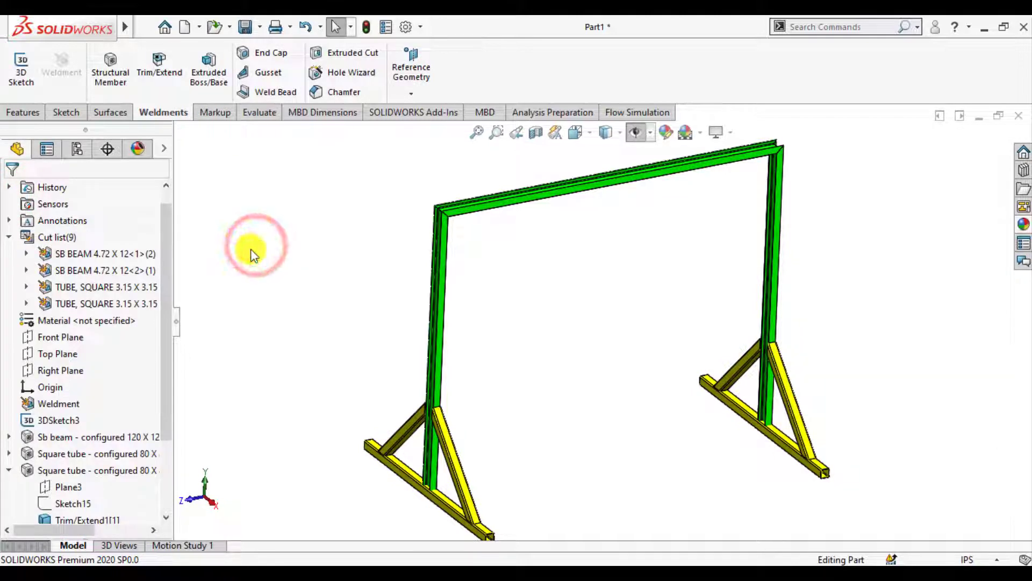